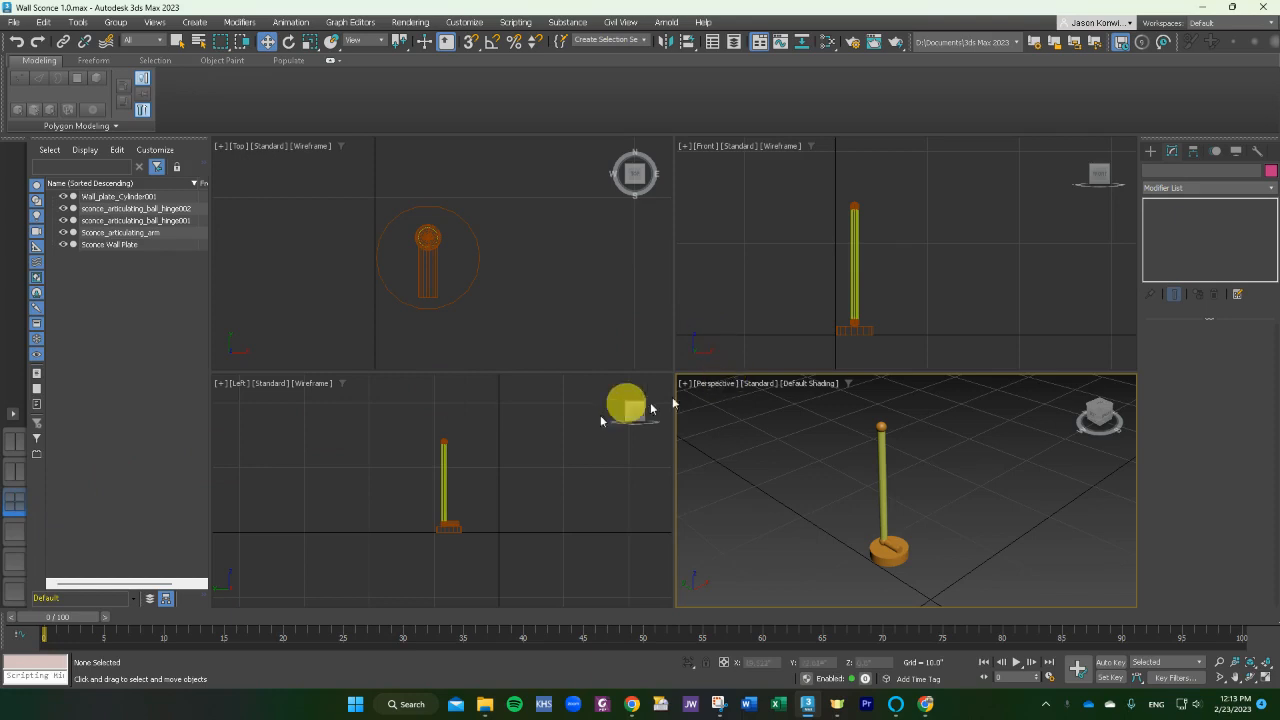
Change the viewport layout to two side-by-side views and switch the Front viewport to Perspective
click(12, 416)
click(64, 455)
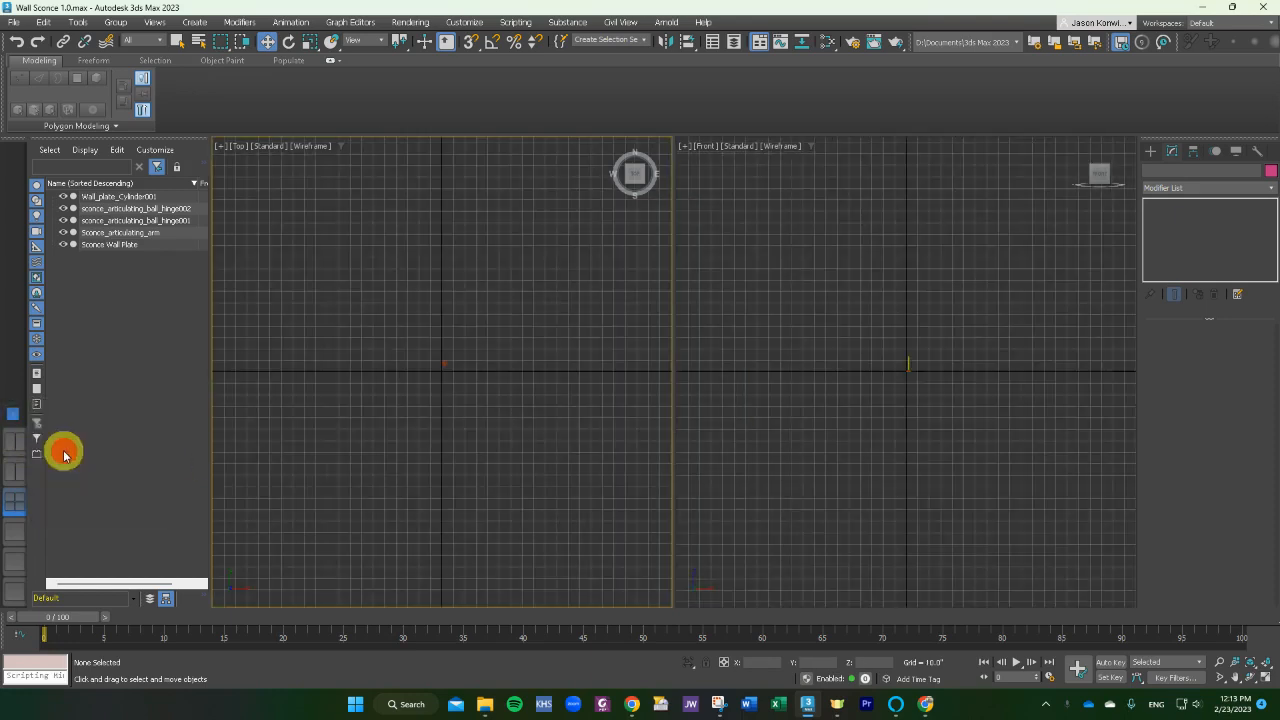
click(704, 146)
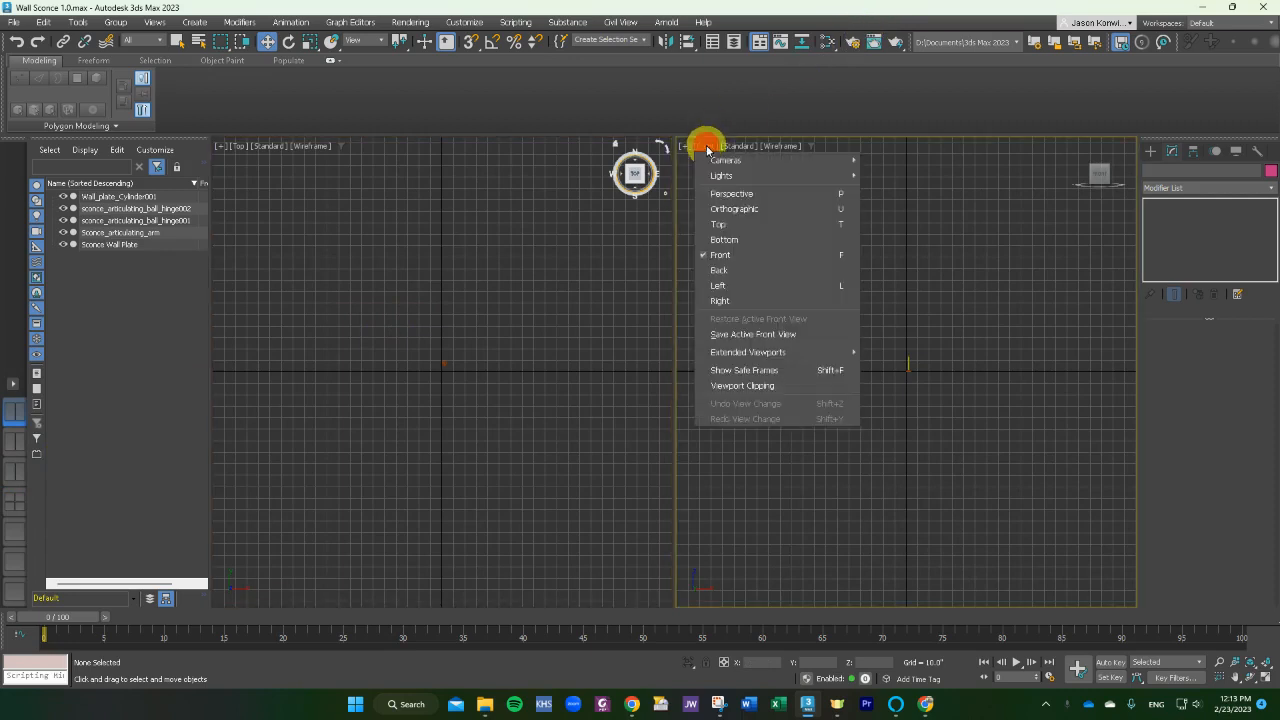
click(722, 190)
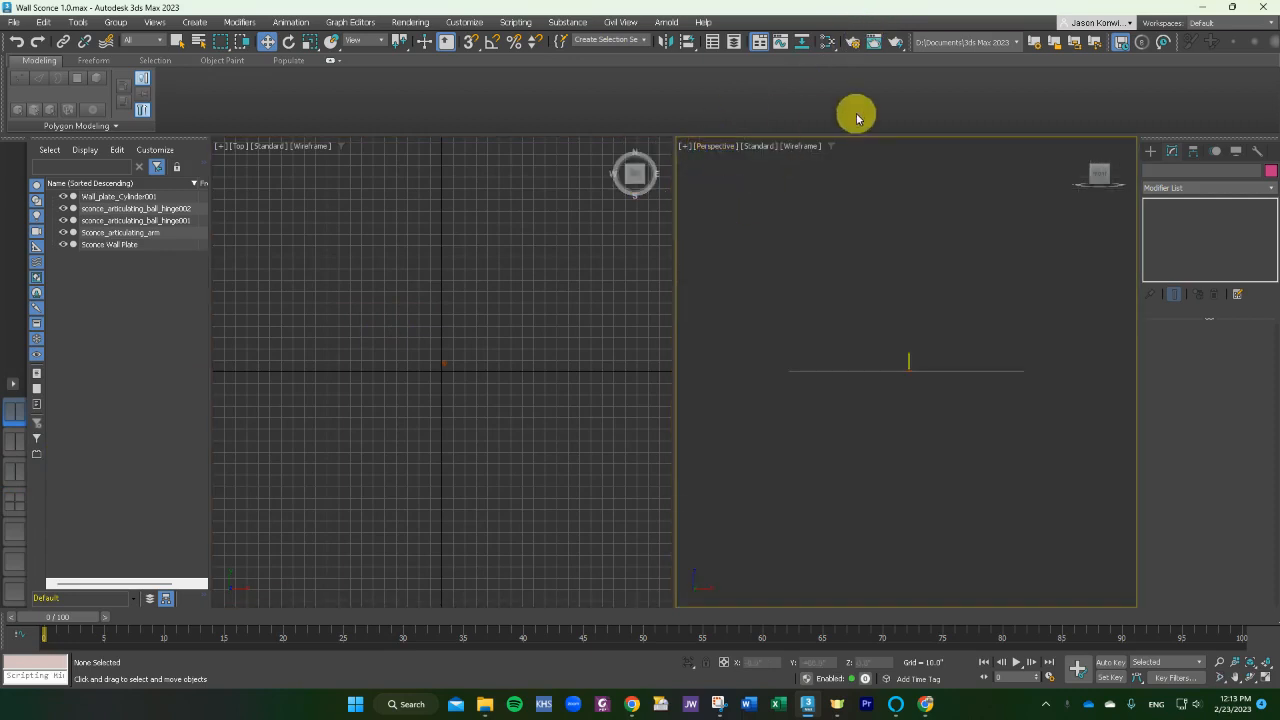
Set the Perspective viewport's display to Default Shading with Edged Faces
click(811, 147)
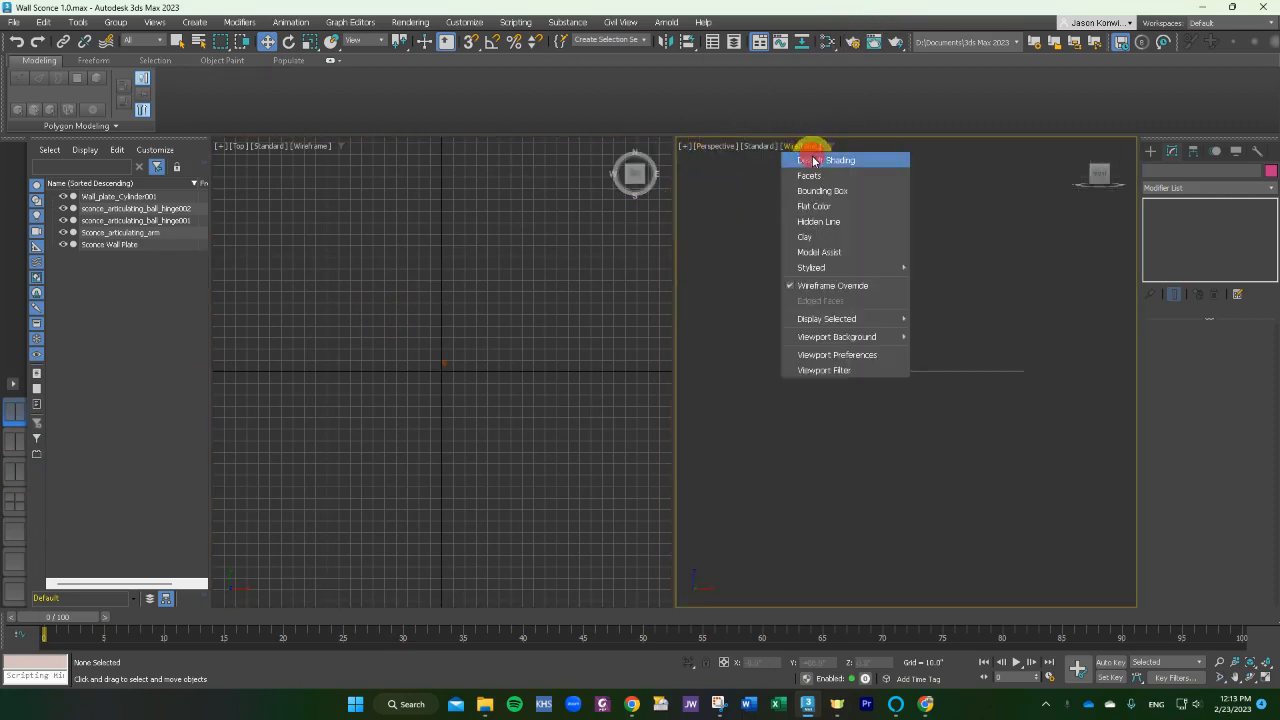
click(813, 161)
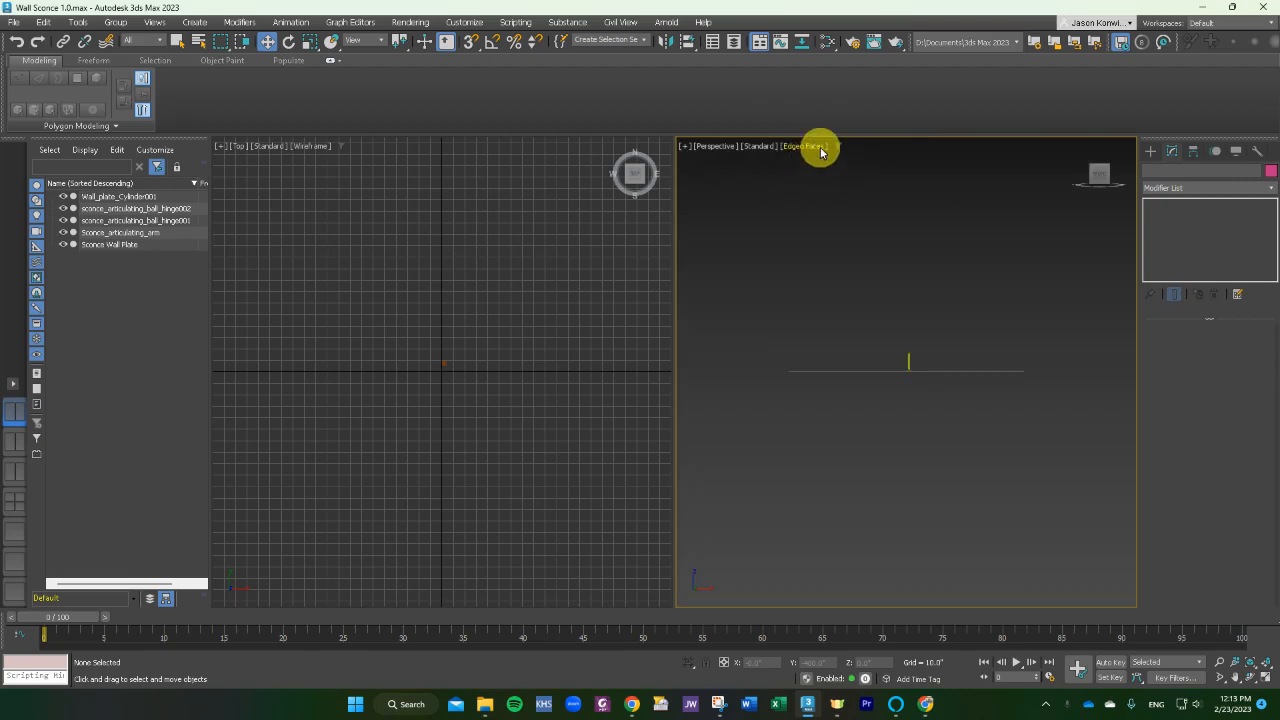
click(818, 147)
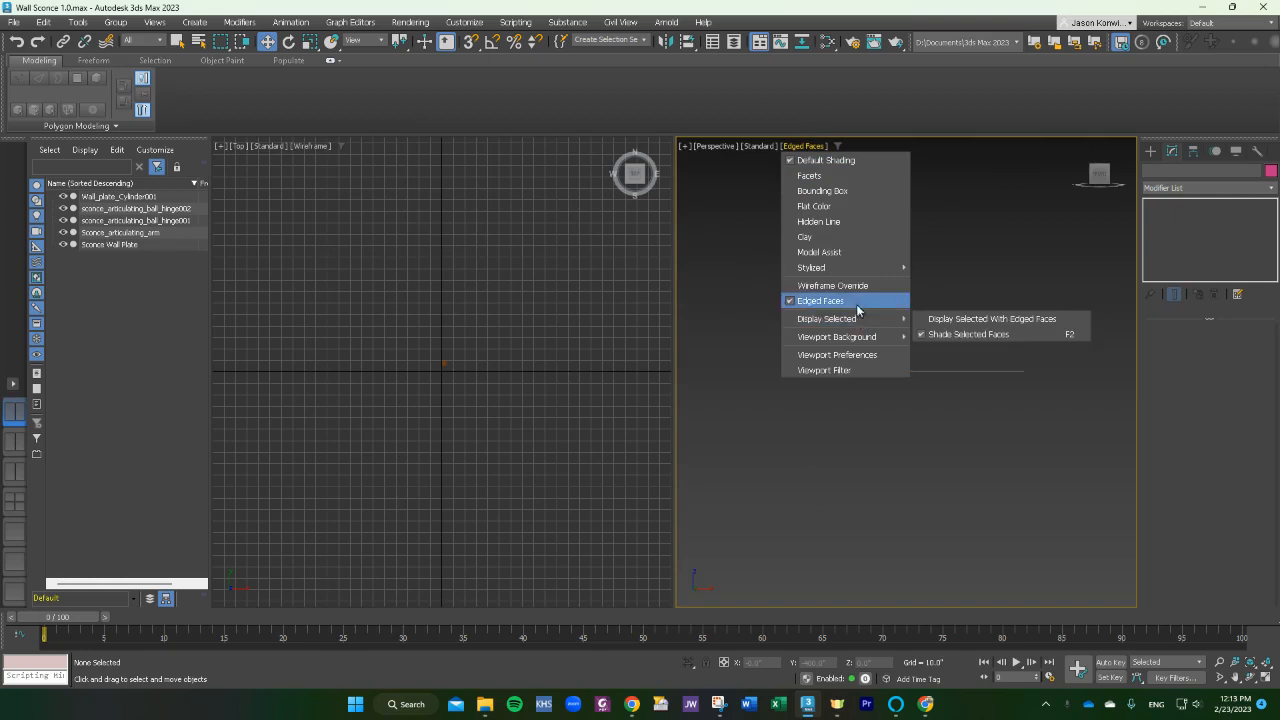
click(322, 187)
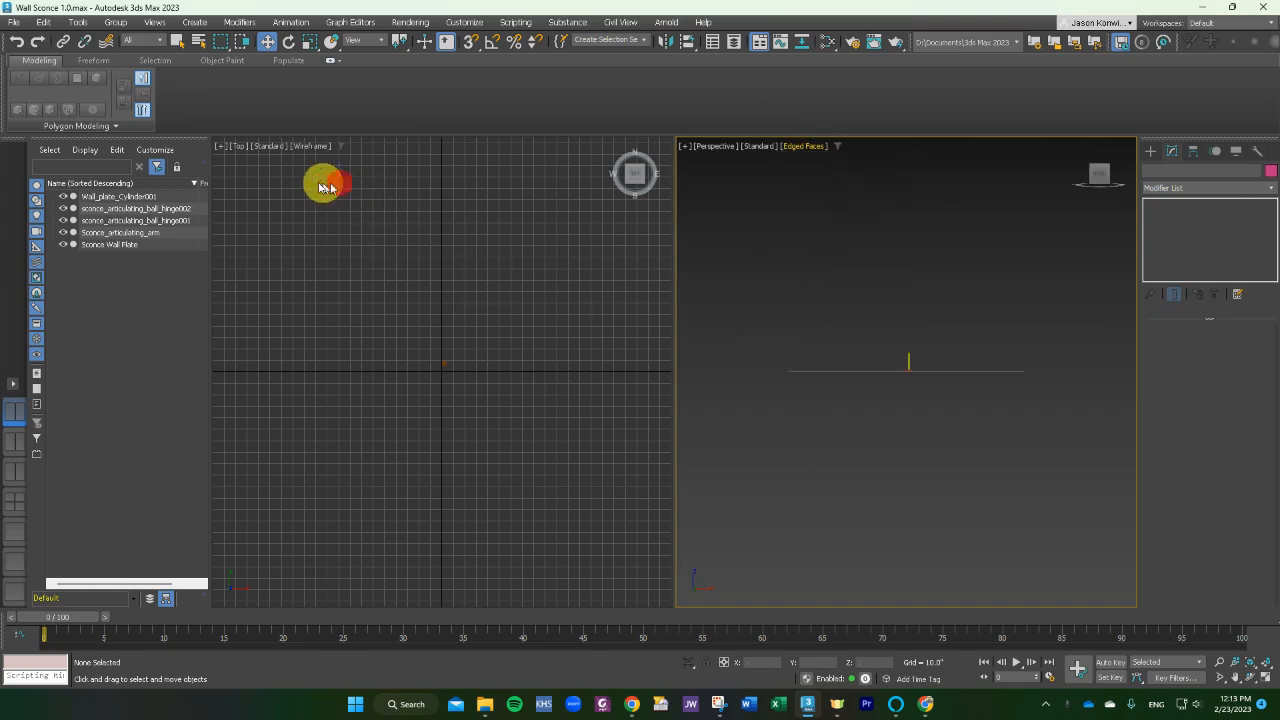
Switch the Top viewport to the Front view and narrow it to give the Perspective viewport more room
click(240, 147)
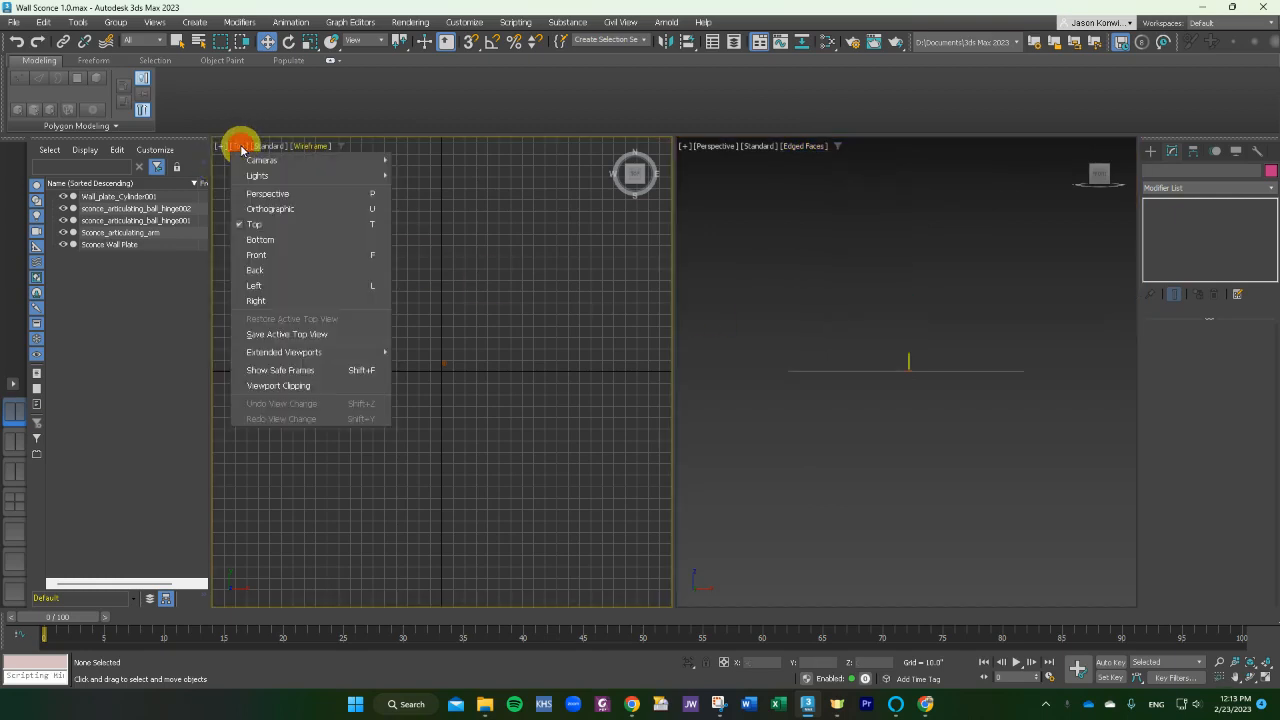
click(277, 256)
scroll(400, 320, up, 3)
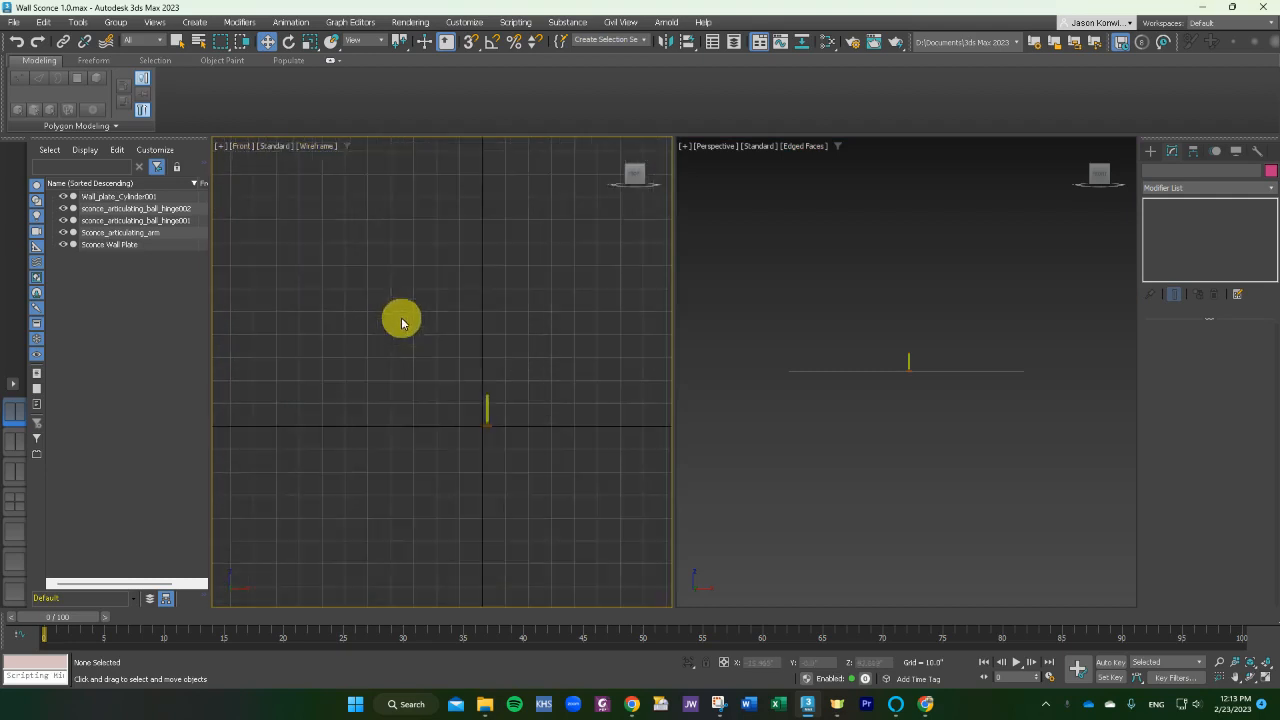
scroll(654, 489, up, 3)
scroll(286, 336, up, 1)
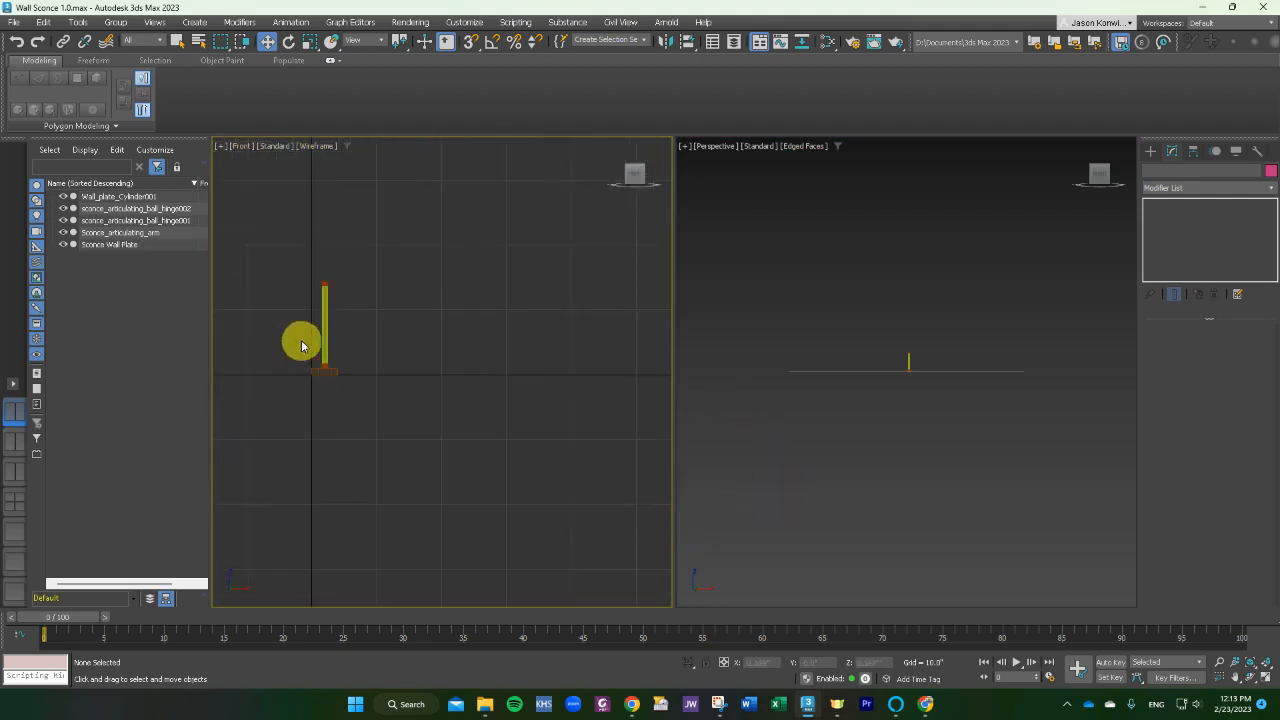
scroll(286, 286, up, 2)
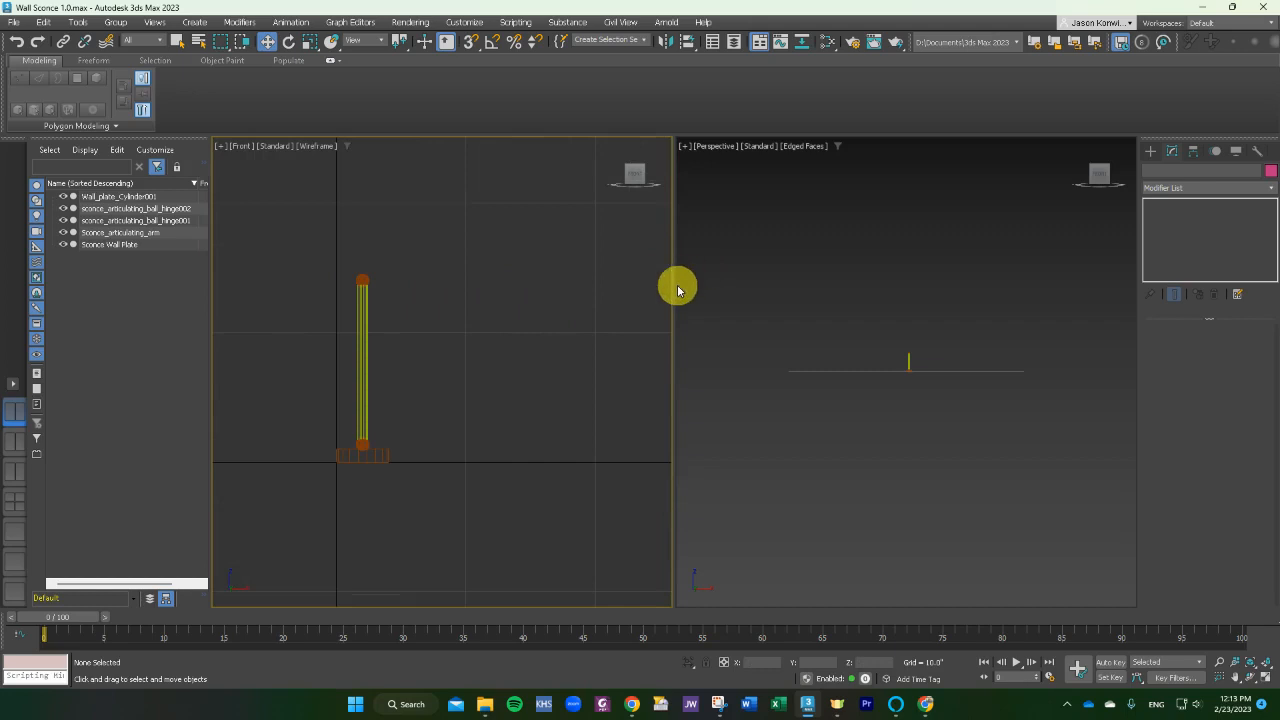
drag(674, 281, 544, 331)
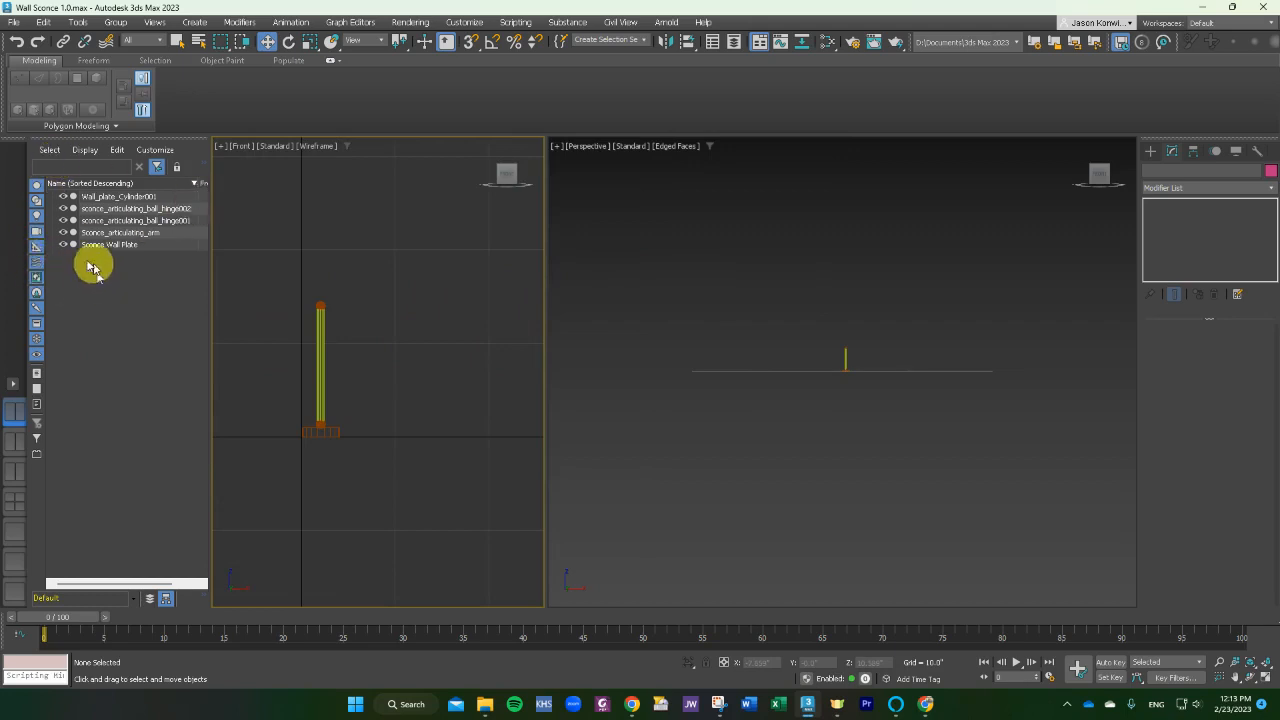
Search the scene's object list for "sconce" and clear the search
click(85, 197)
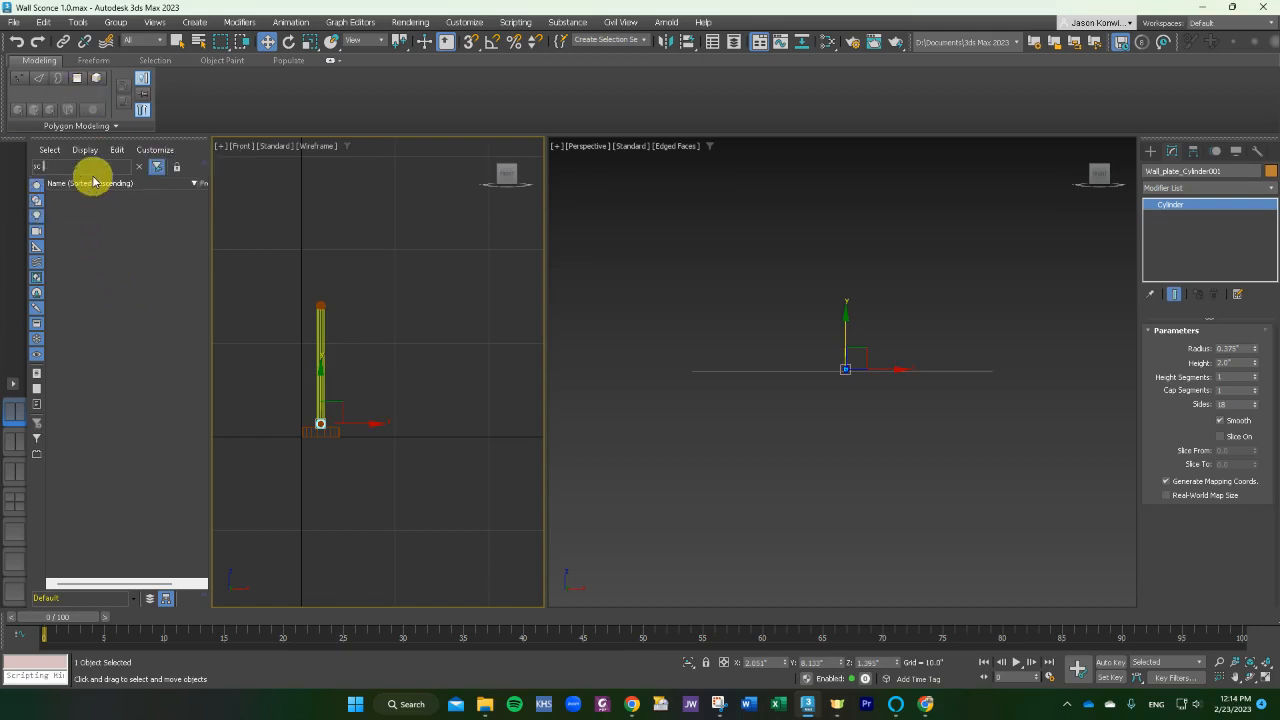
text(onc)
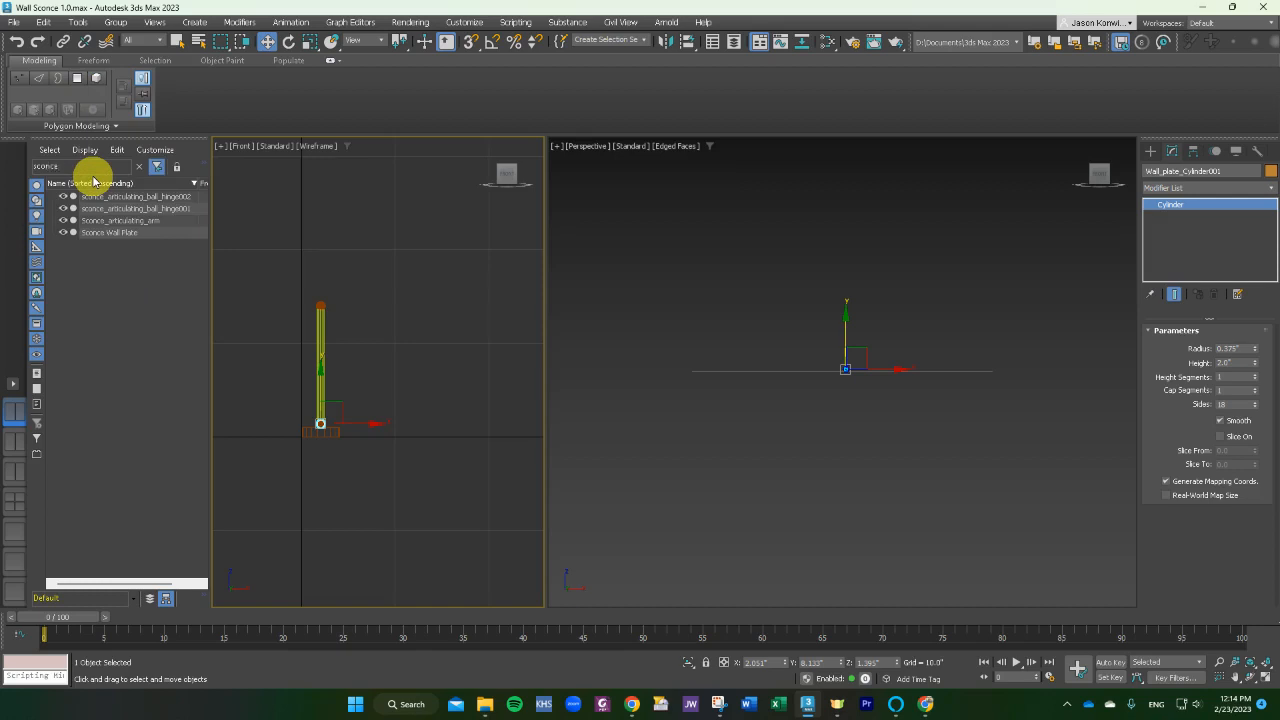
click(185, 183)
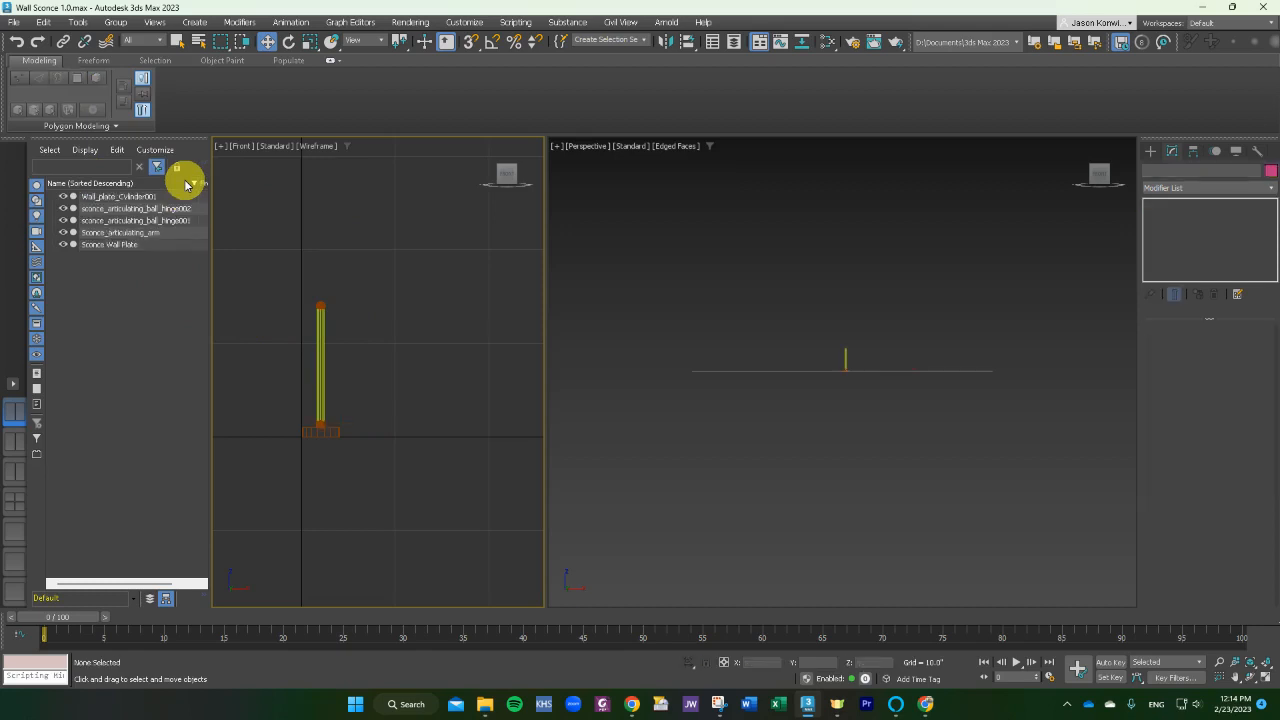
Rename the Wall_plate_Cylinder001 object as sconce_wall_plate_Cylinder001
click(89, 199)
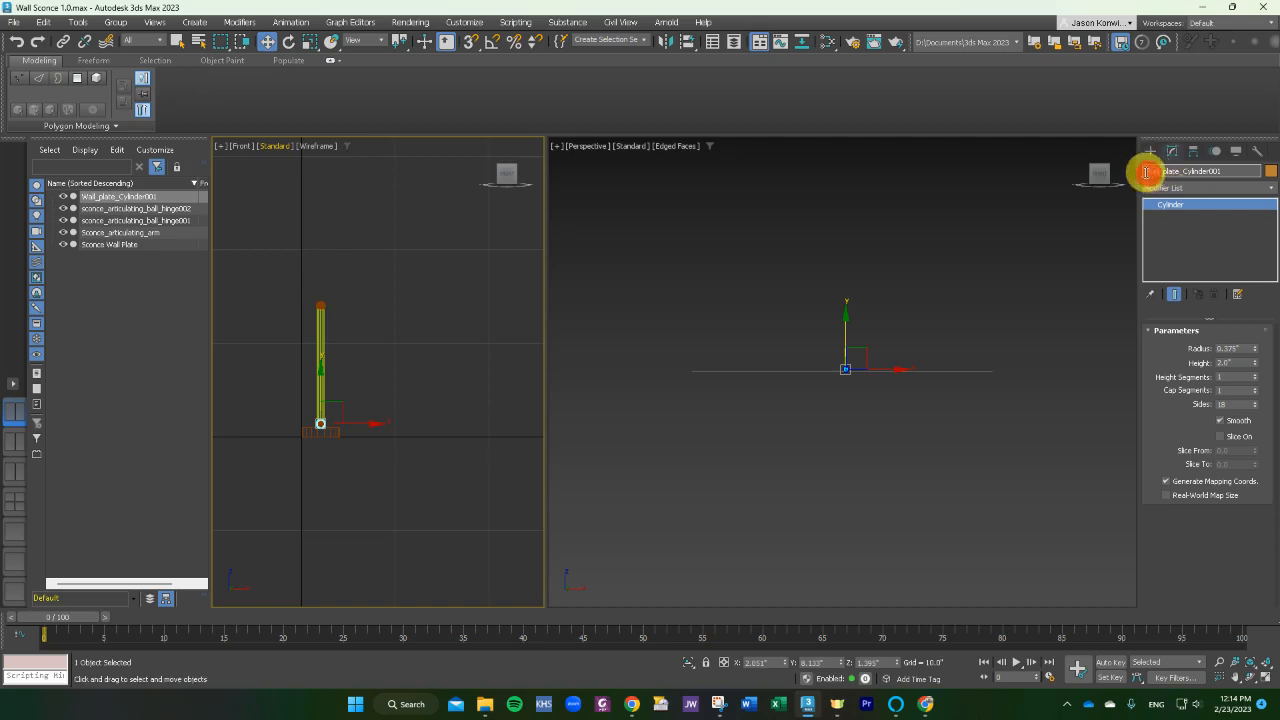
click(1147, 171)
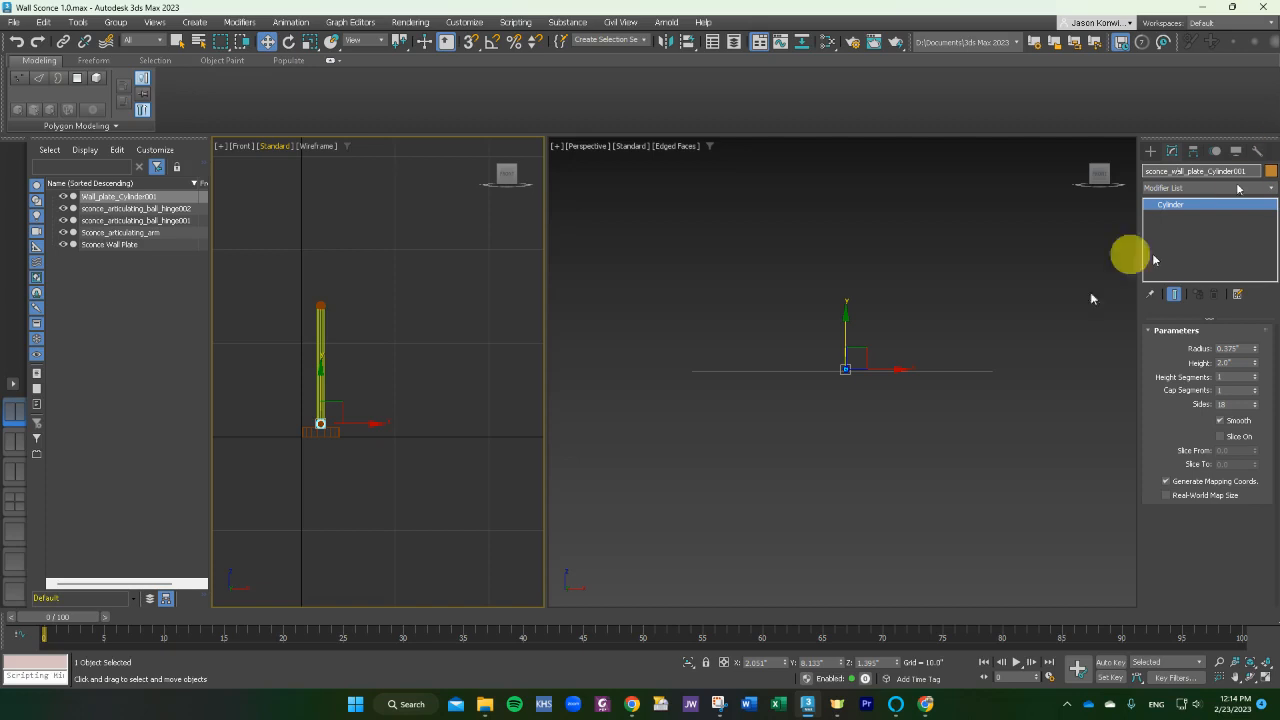
click(129, 330)
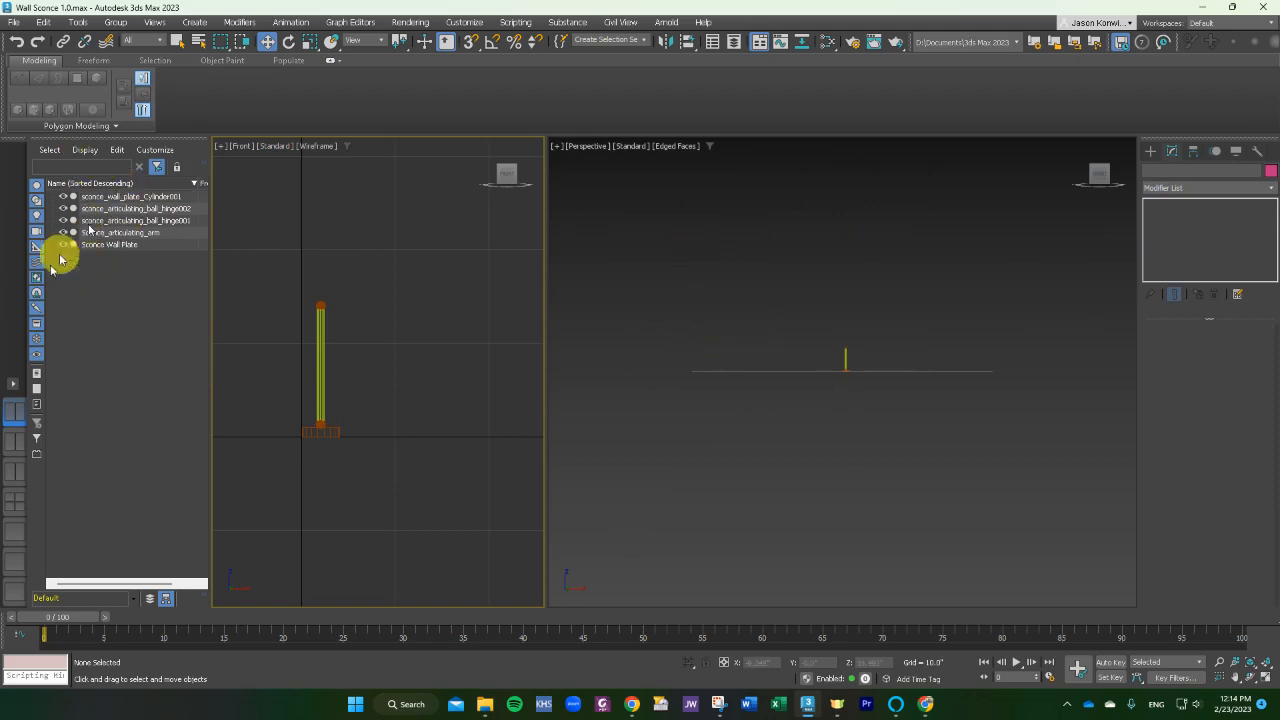
Switch to Chrome, examine the lamp shade and arm in the Single Wall Light by Stilnovo photo, and return to 3ds Max
alt+middle_drag(946, 380, 654, 483)
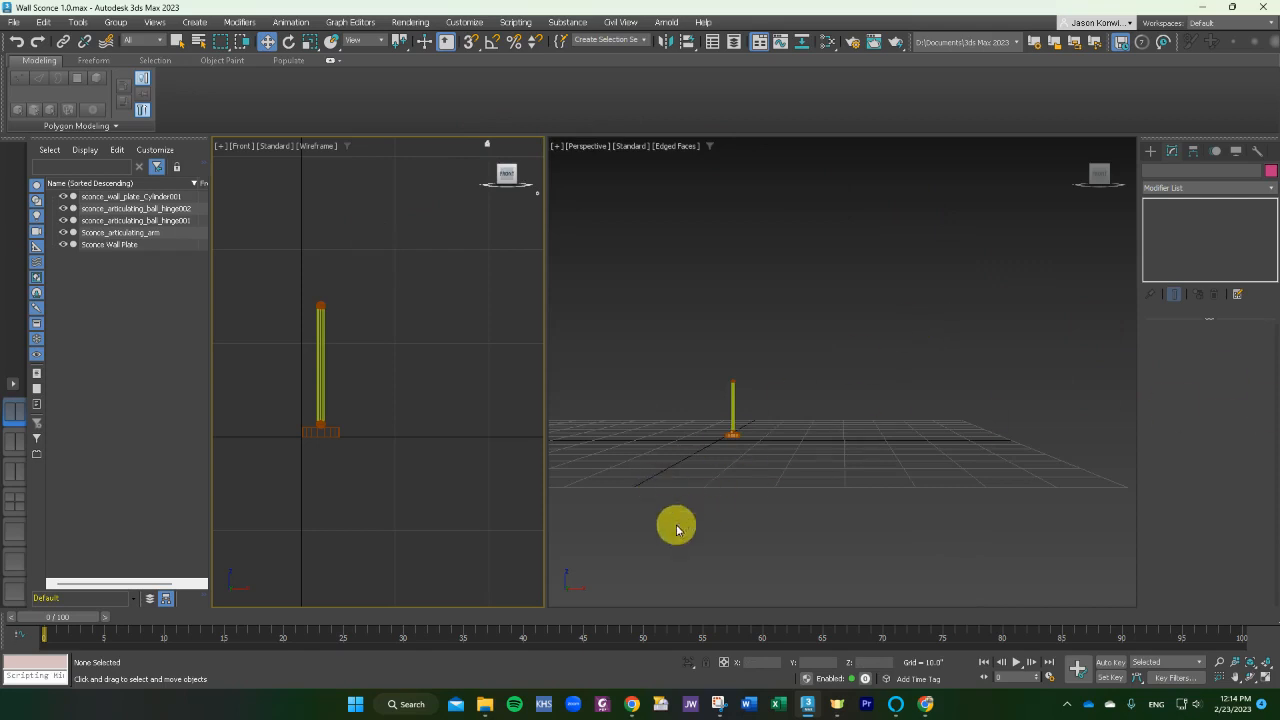
scroll(818, 342, up, 3)
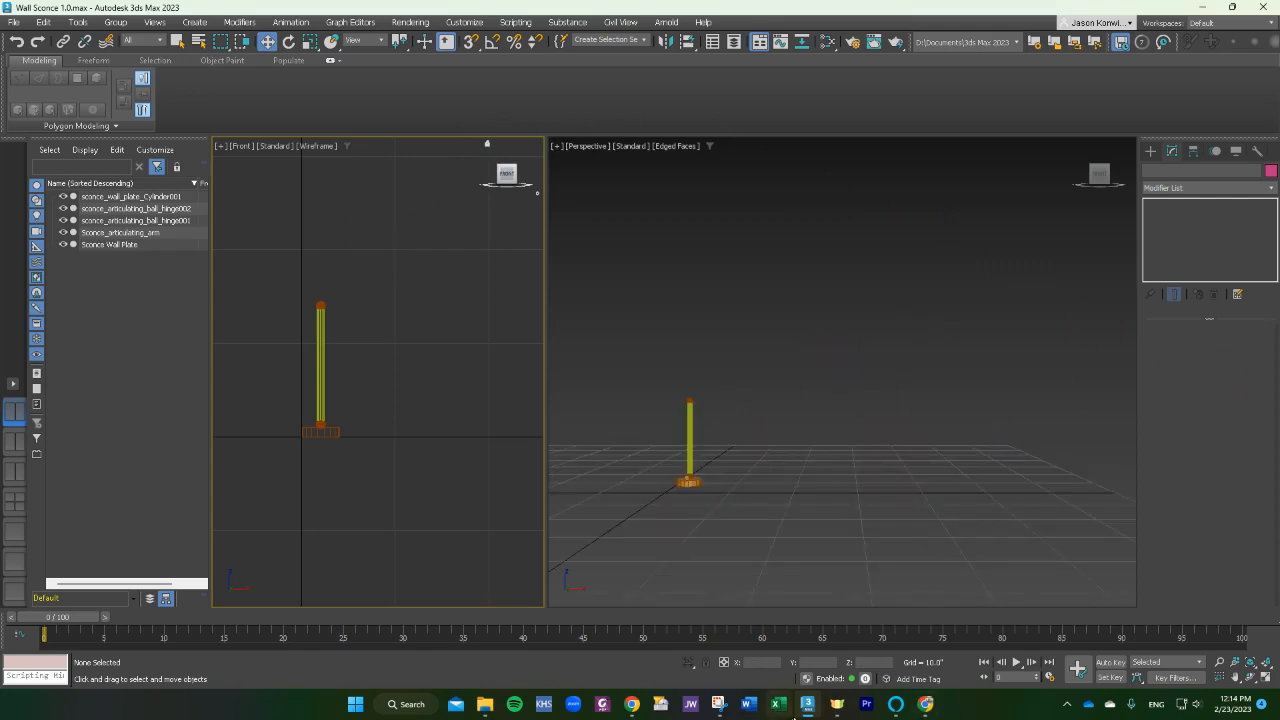
mouse_move(925, 703)
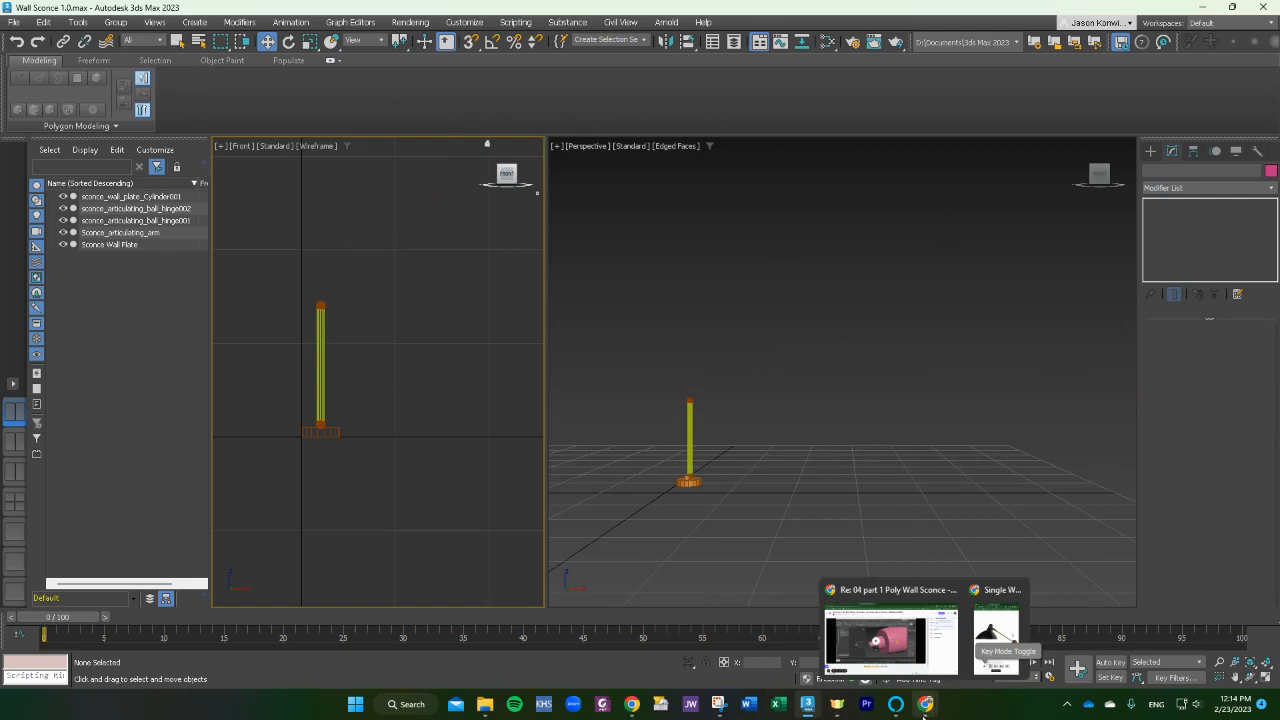
click(983, 648)
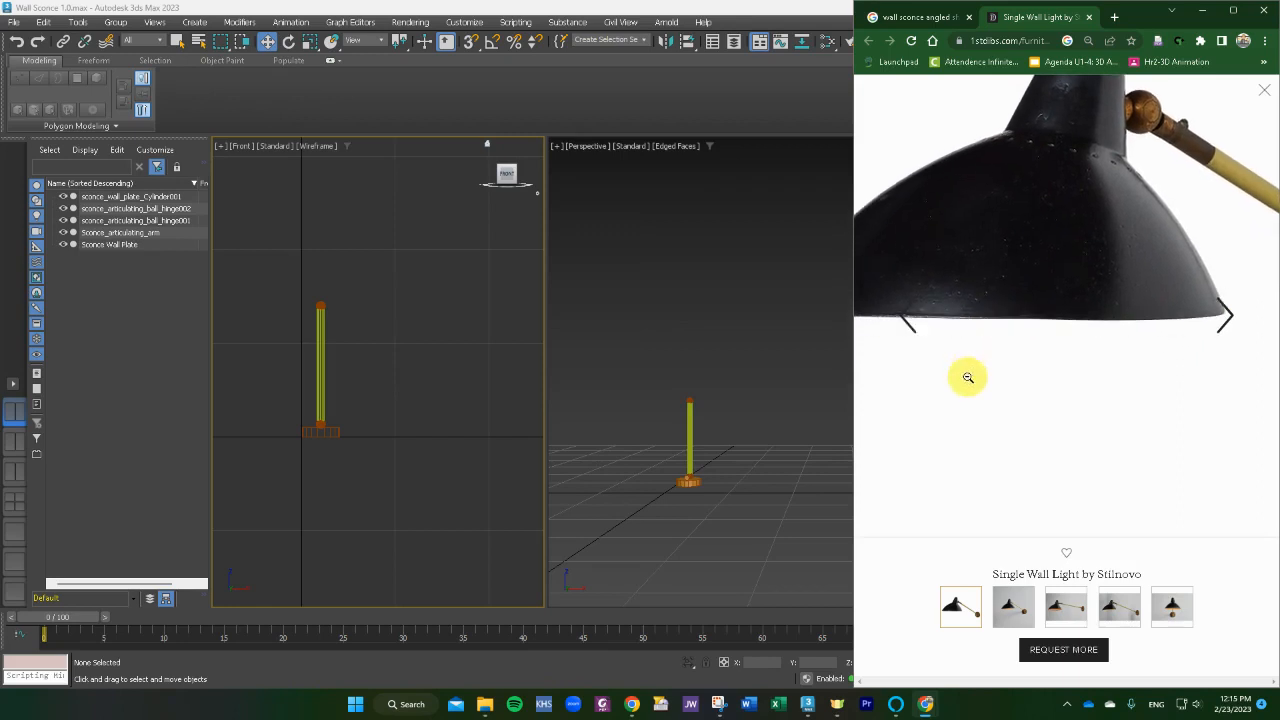
click(968, 377)
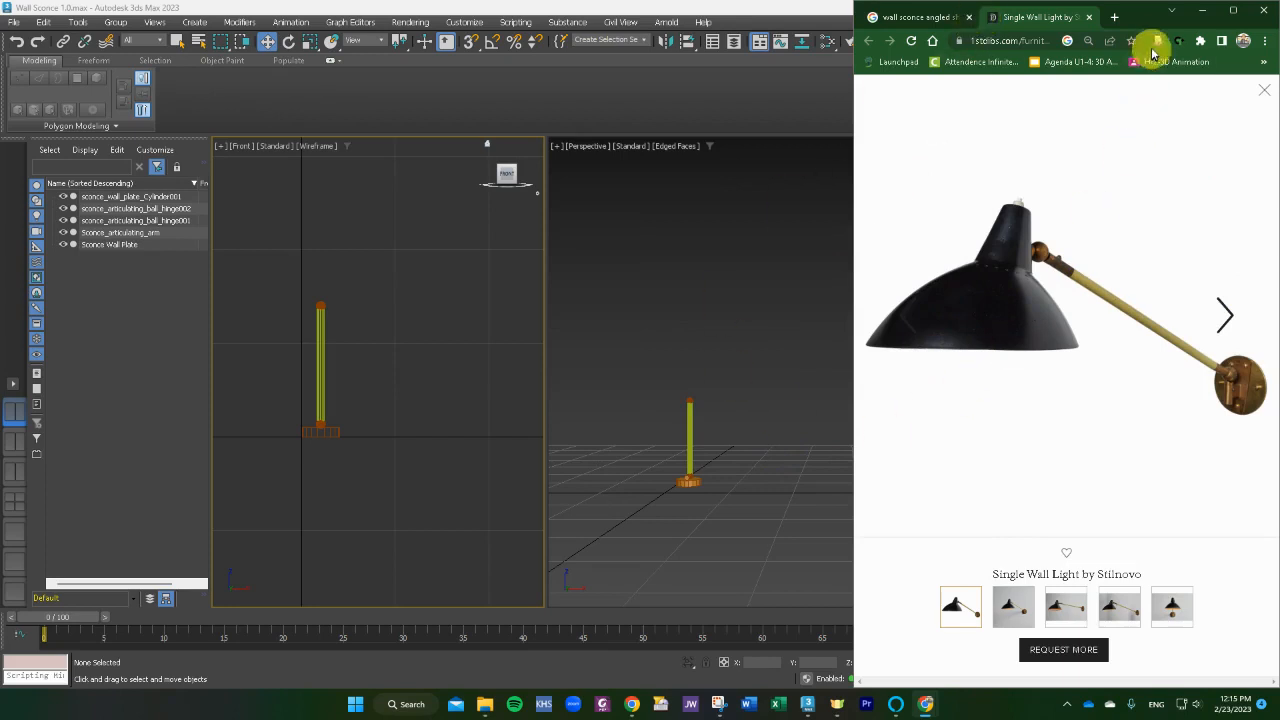
click(1203, 17)
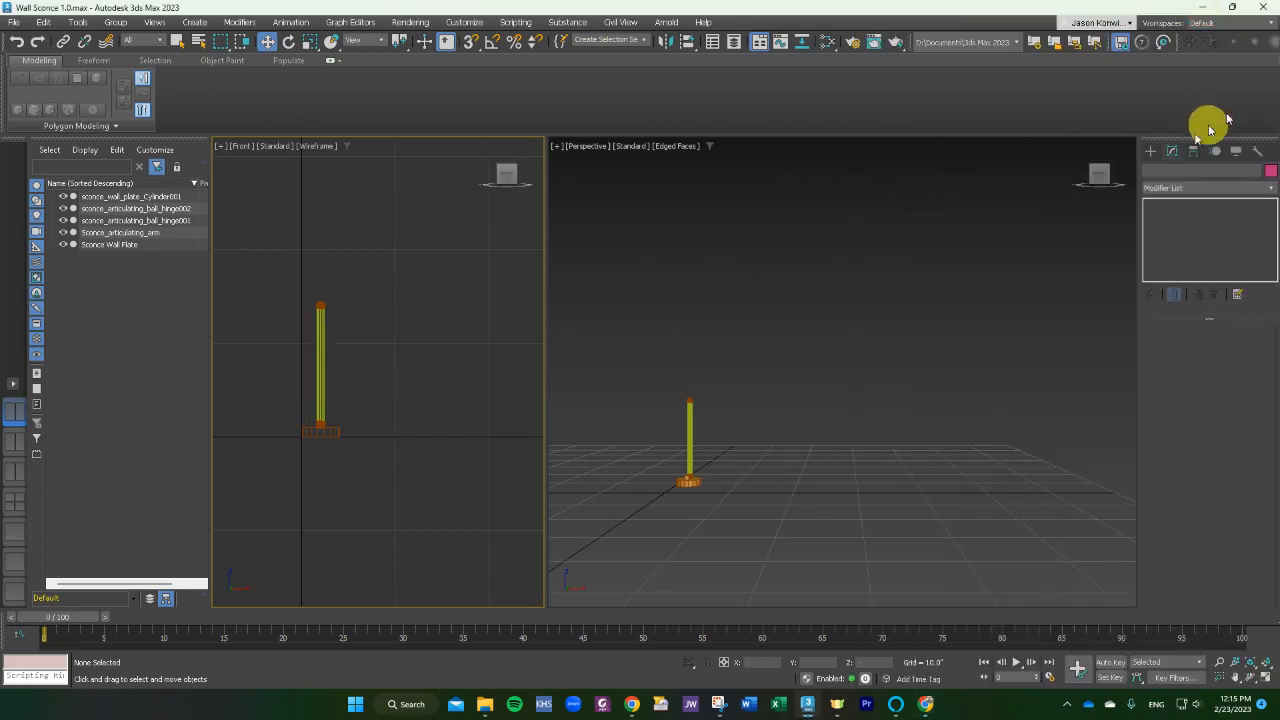
Create a cylinder in the Front viewport, away from the sconce arm, with a radius of about 1.36" and a height of about -6.49"
click(1150, 152)
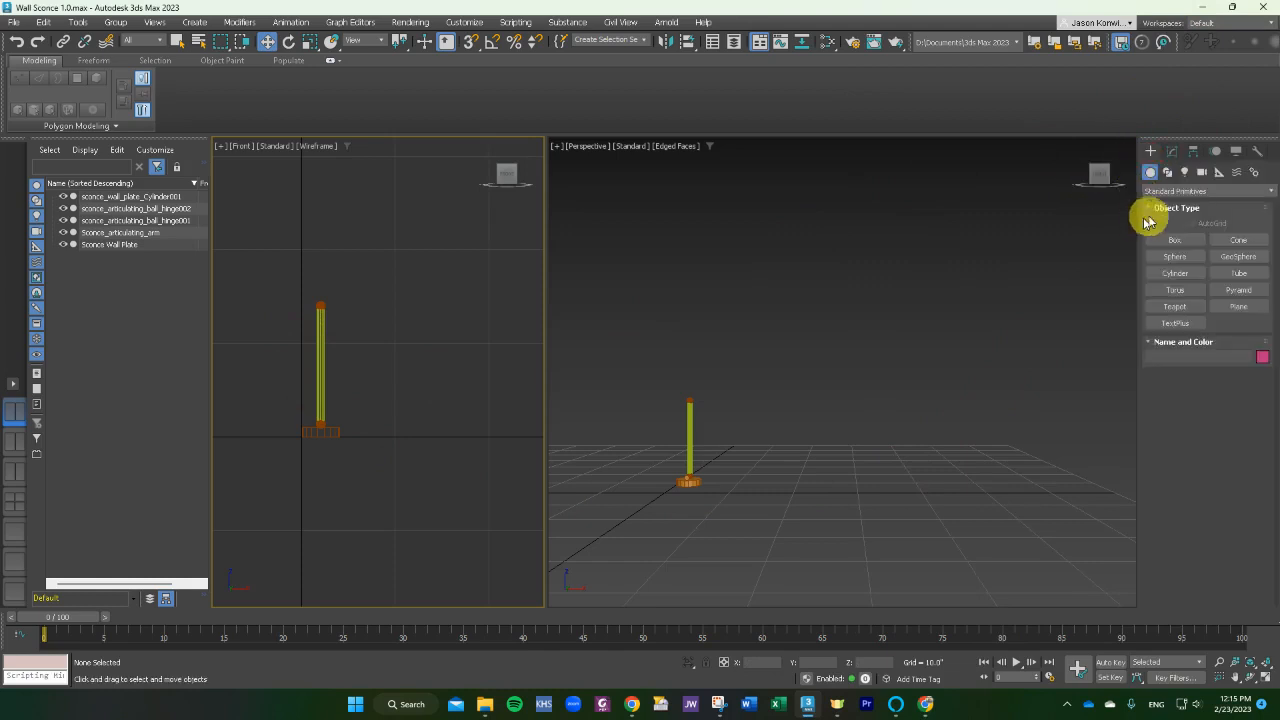
click(1176, 273)
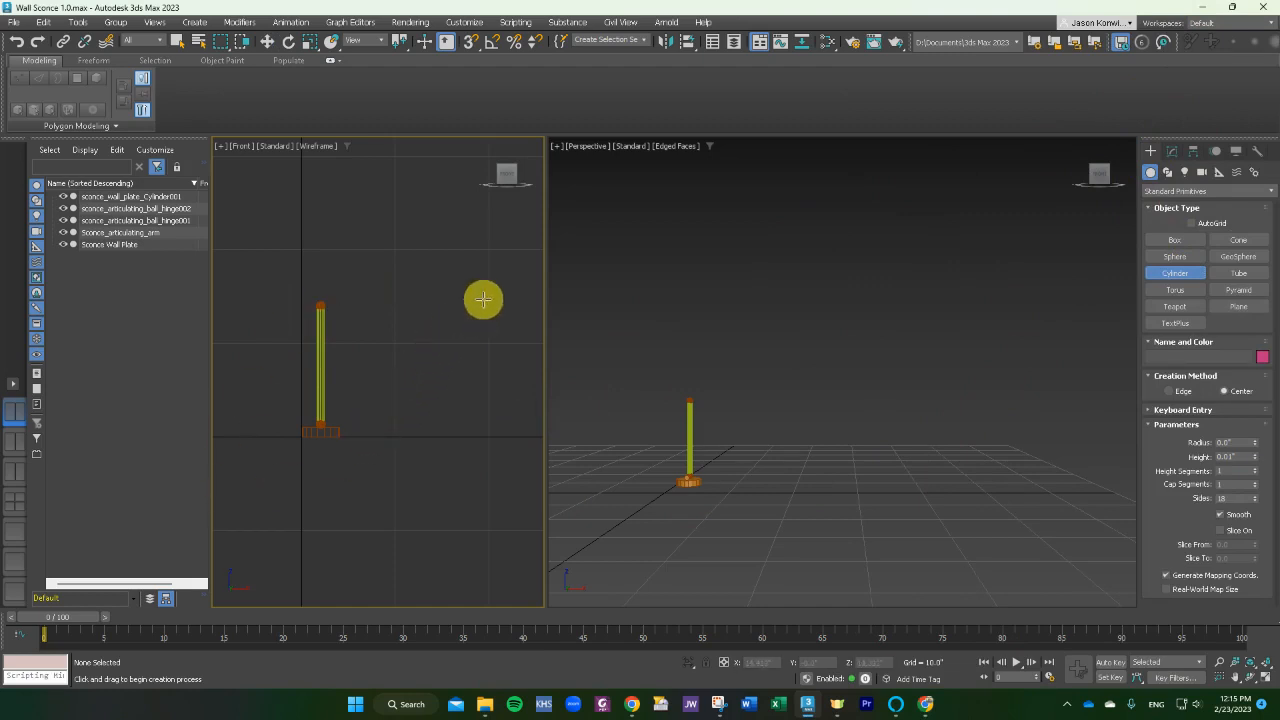
drag(483, 299, 491, 309)
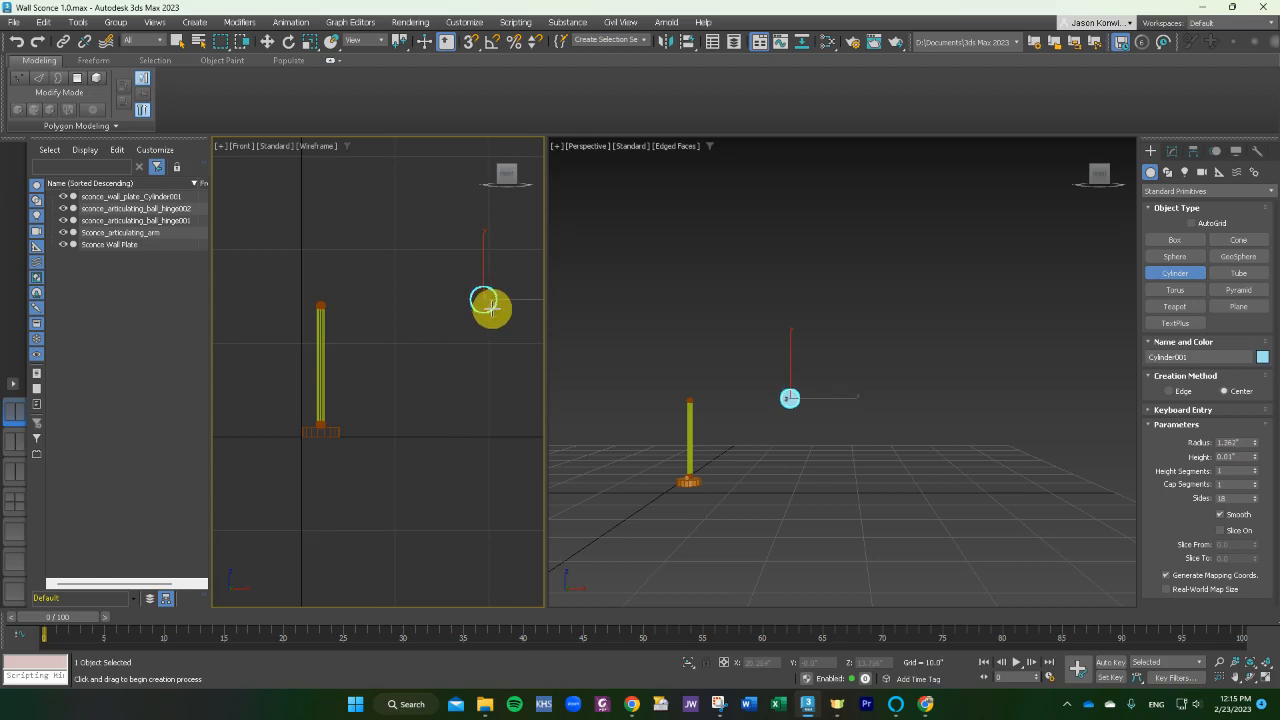
click(476, 320)
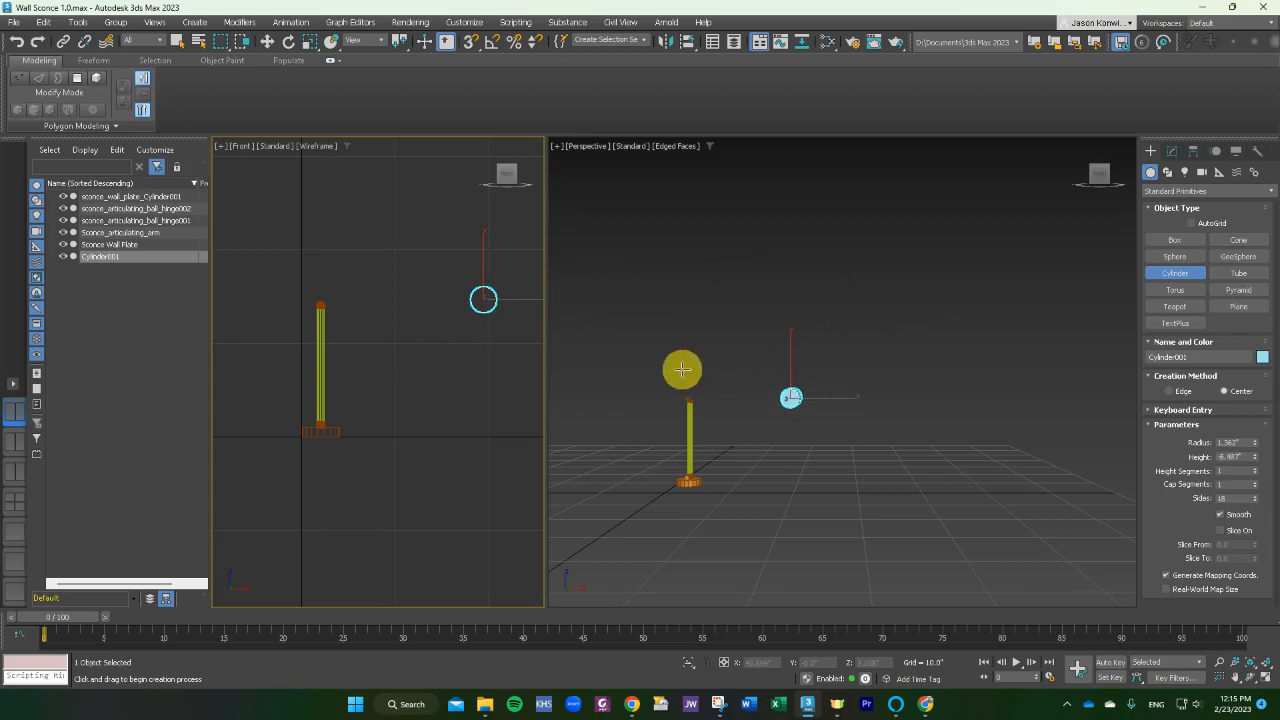
scroll(786, 437, up, 4)
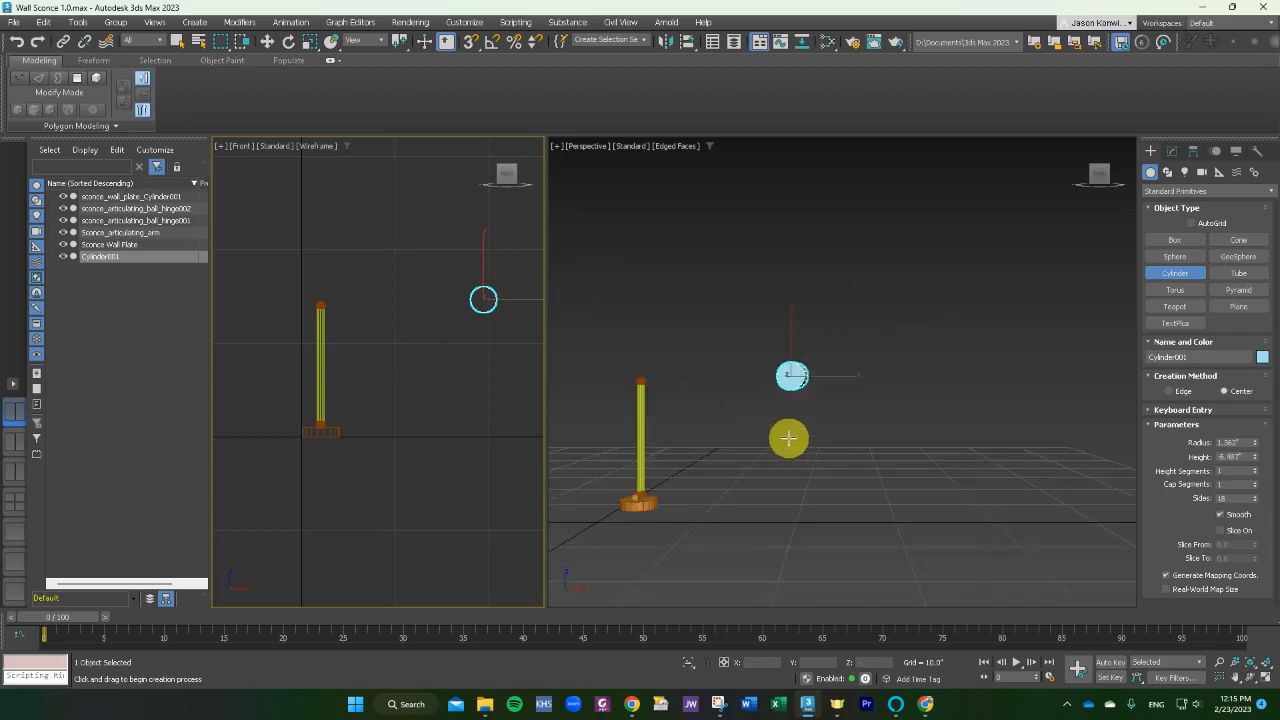
alt+middle_drag(834, 508, 968, 495)
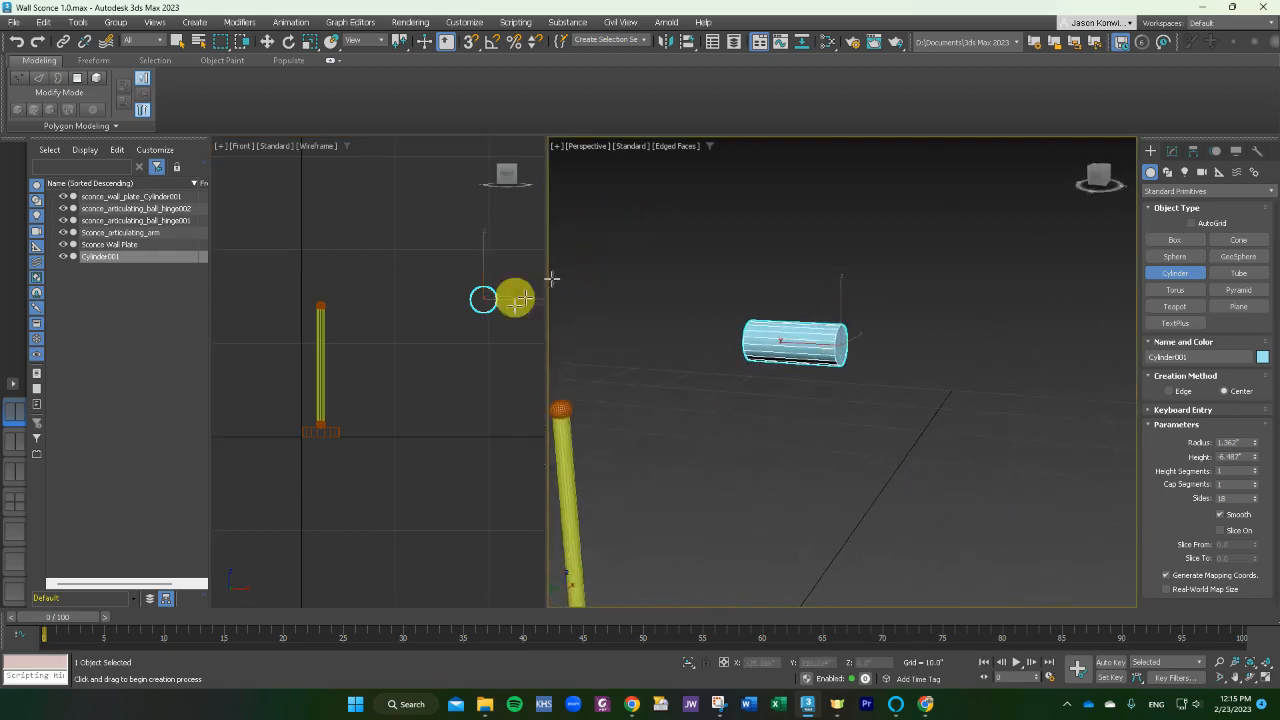
Set the new cylinder's radius to 1.0" and its height to 3.0"
click(1242, 442)
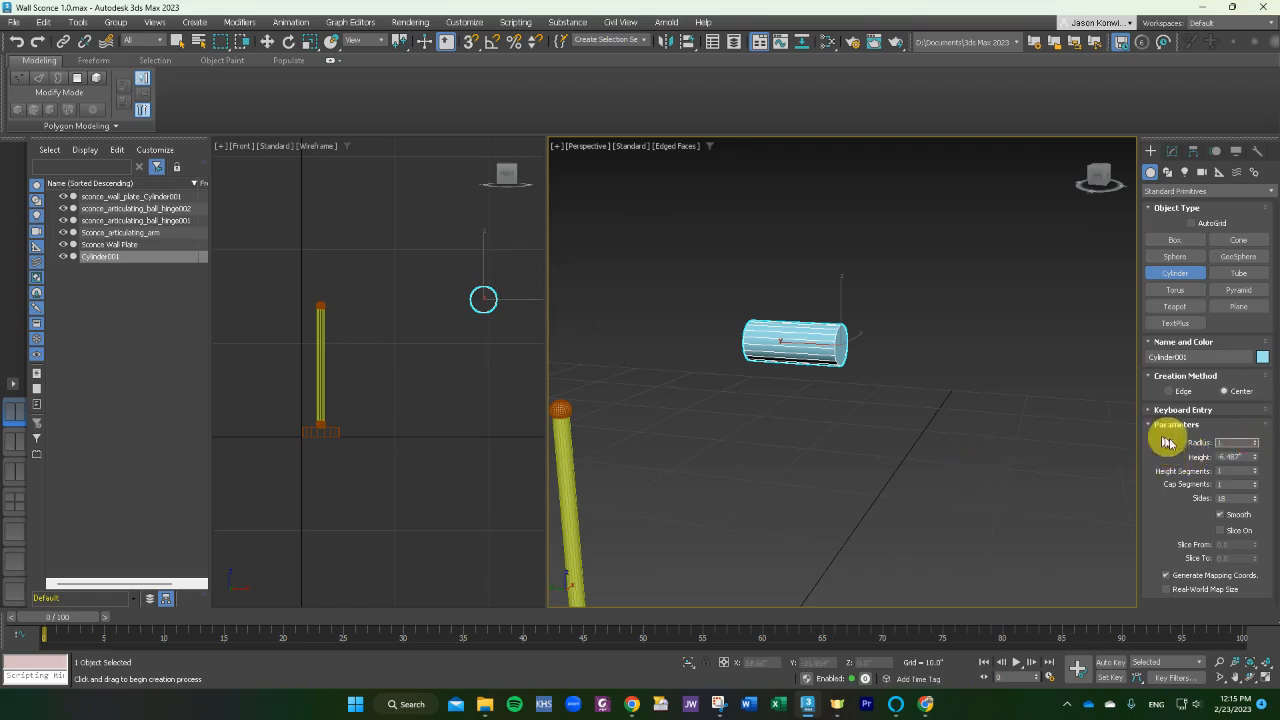
click(1243, 457)
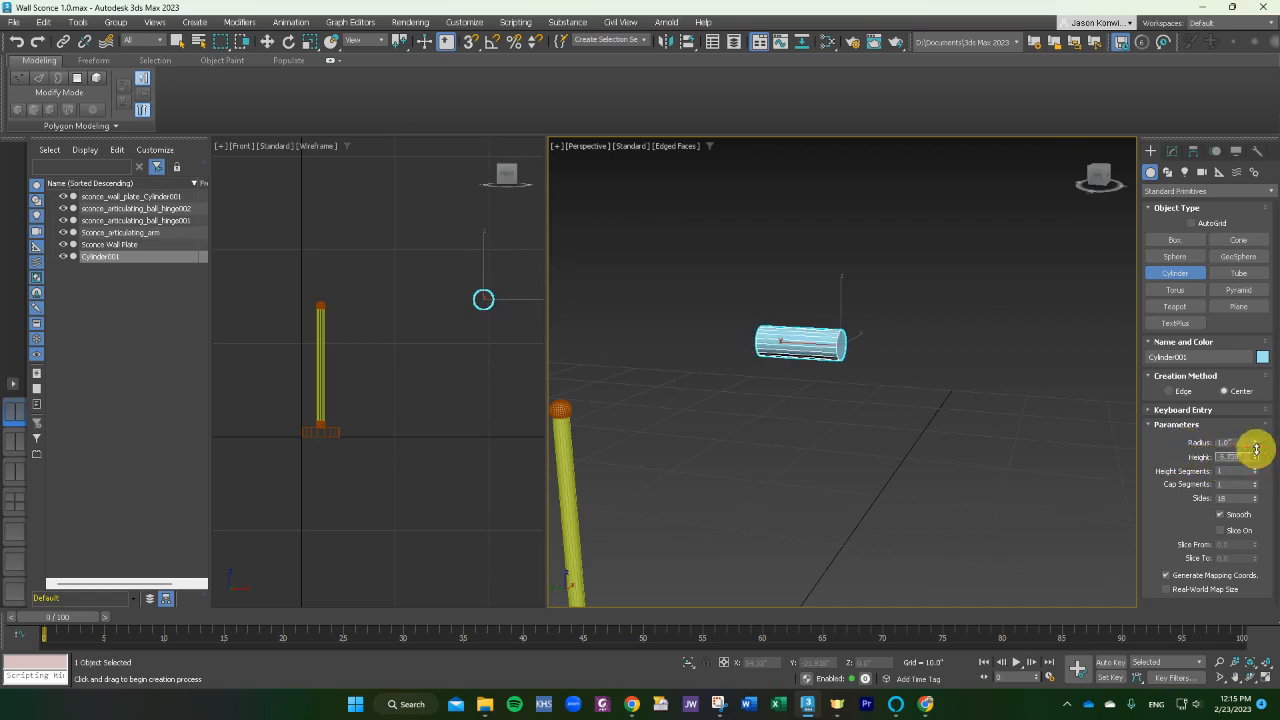
drag(1258, 449, 1261, 318)
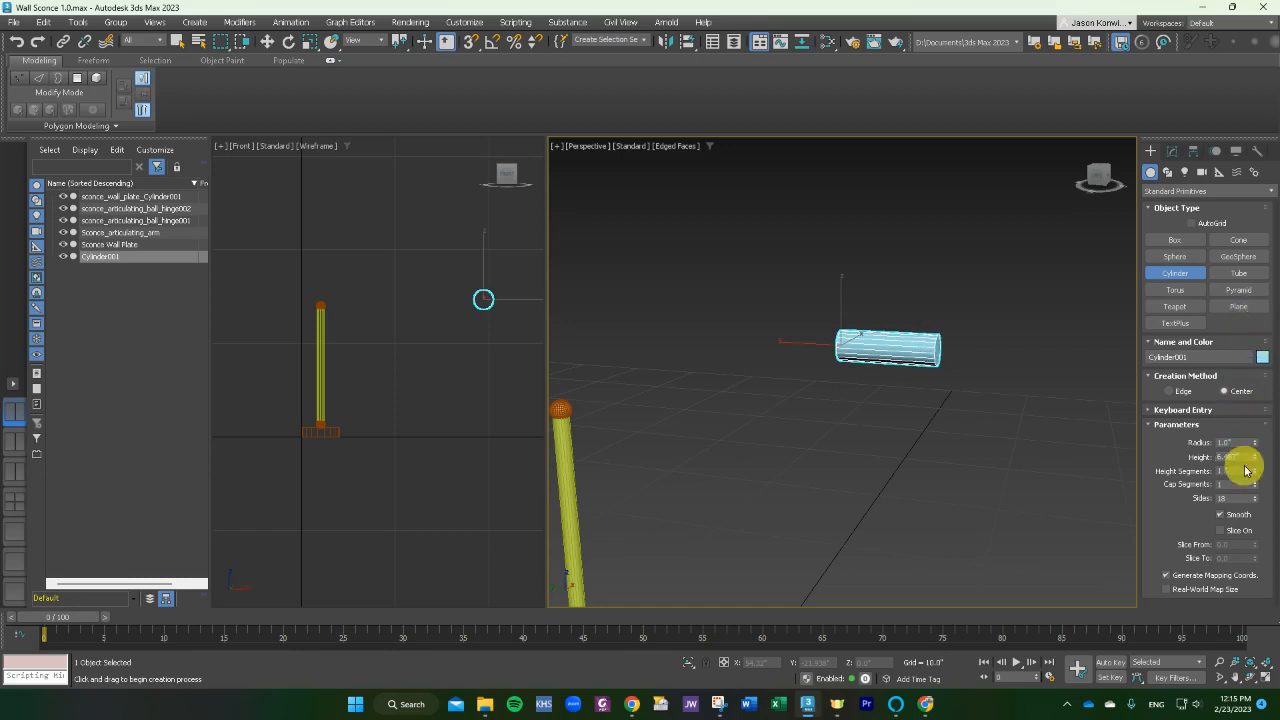
drag(1247, 457, 1207, 451)
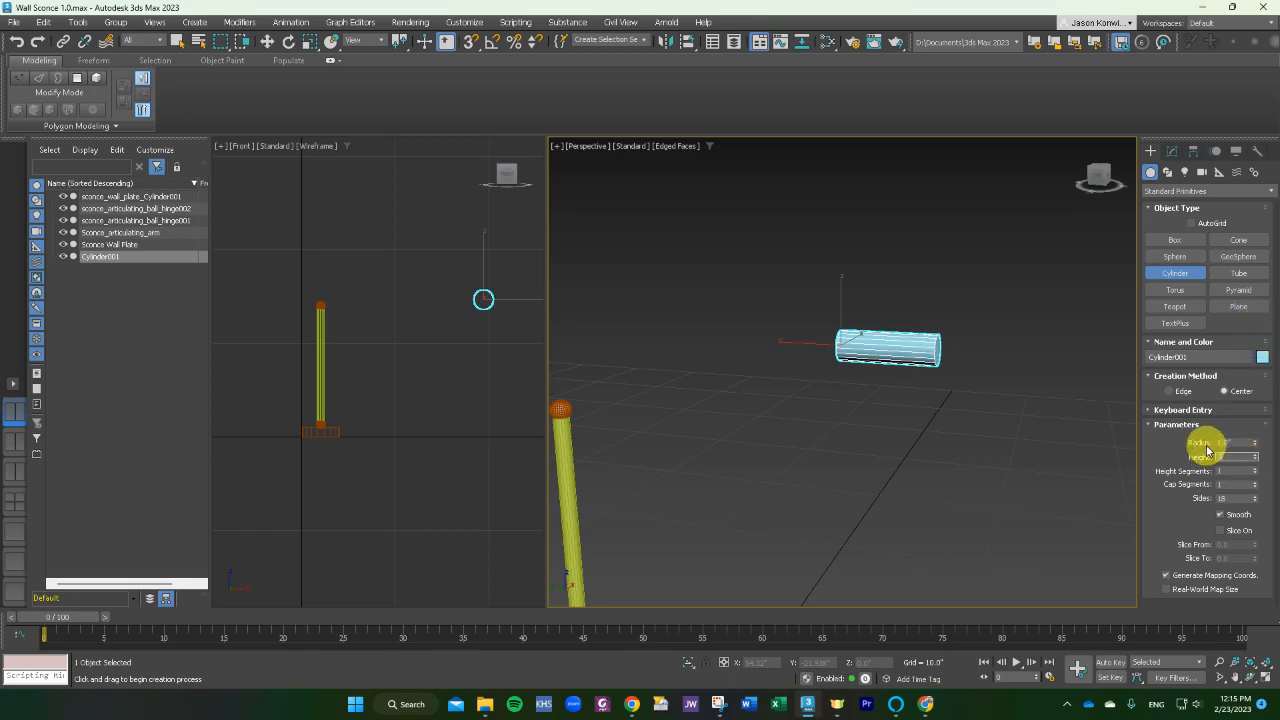
text(3)
key(Return)
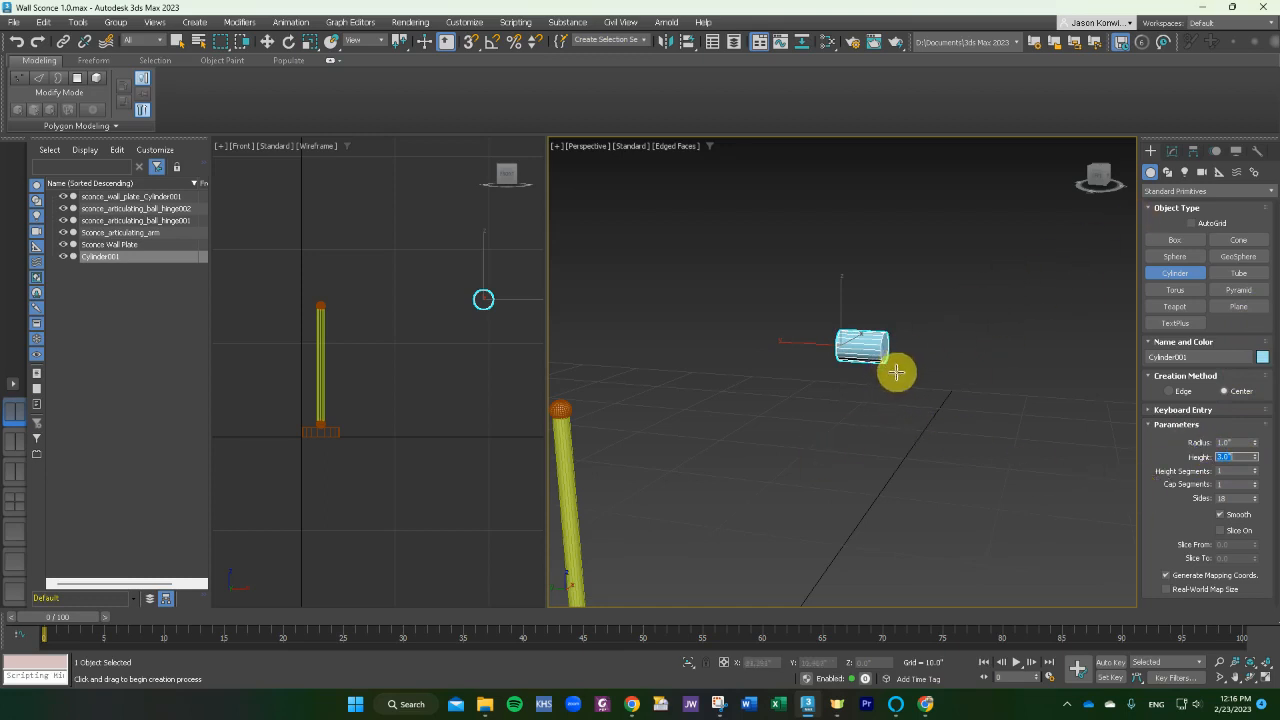
Convert the new cylinder to an Editable Poly object
scroll(586, 451, up, 3)
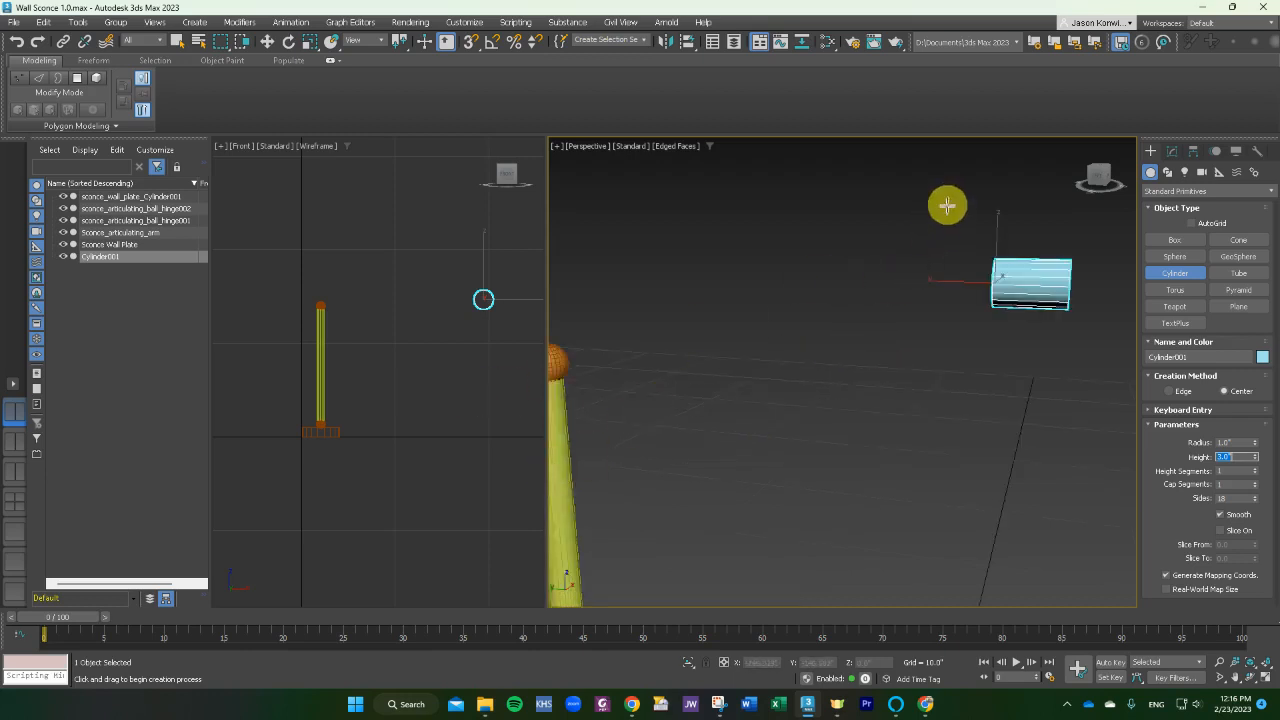
middle_drag(947, 205, 789, 352)
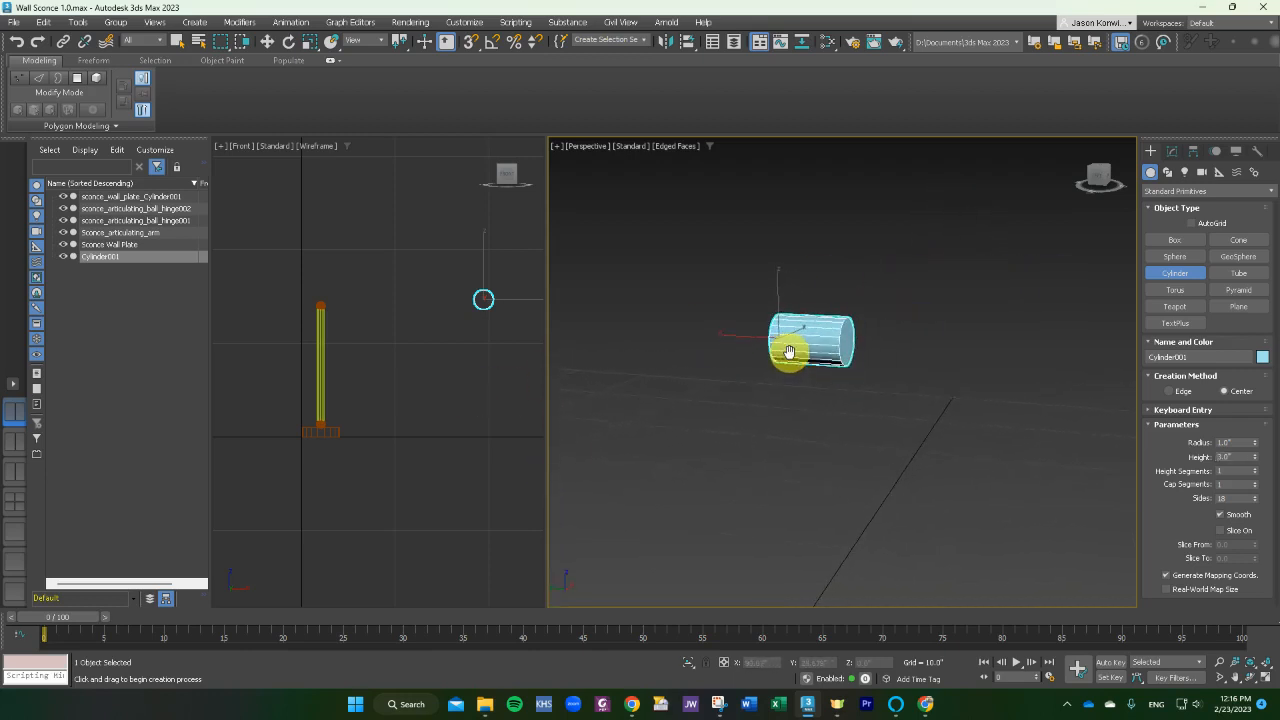
alt+middle_drag(978, 401, 954, 397)
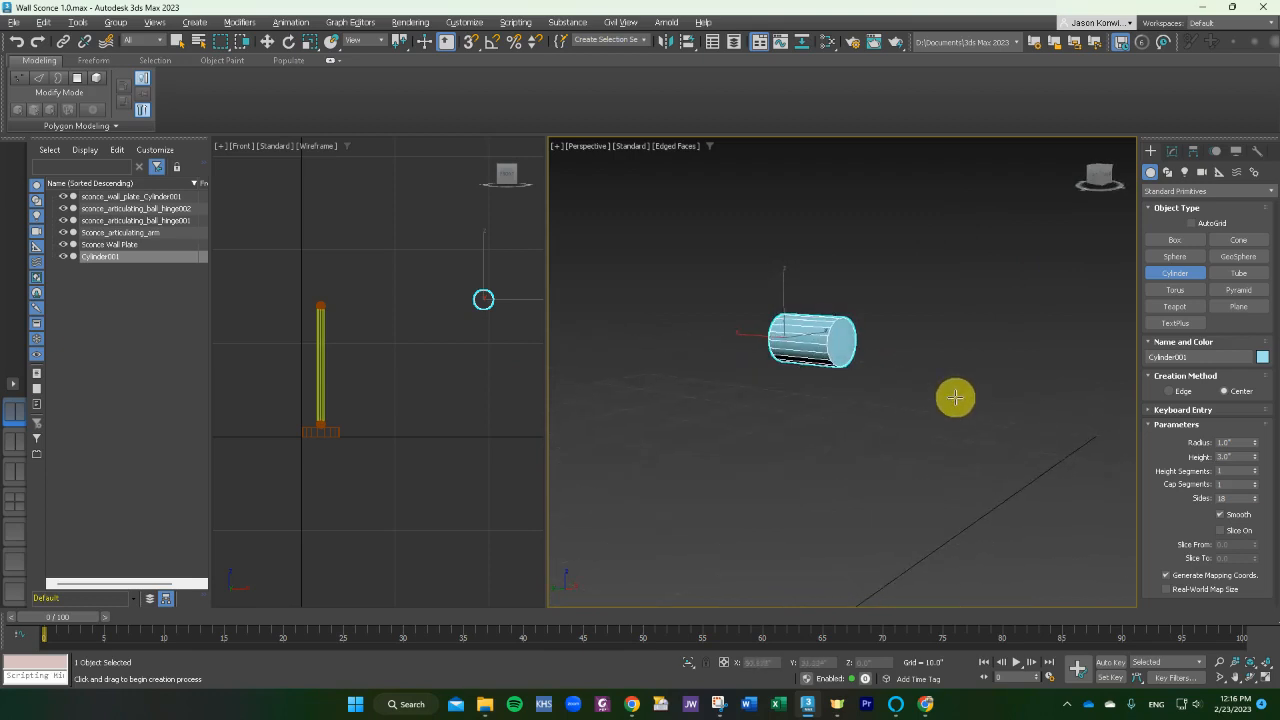
right_click(835, 340)
right_click(832, 350)
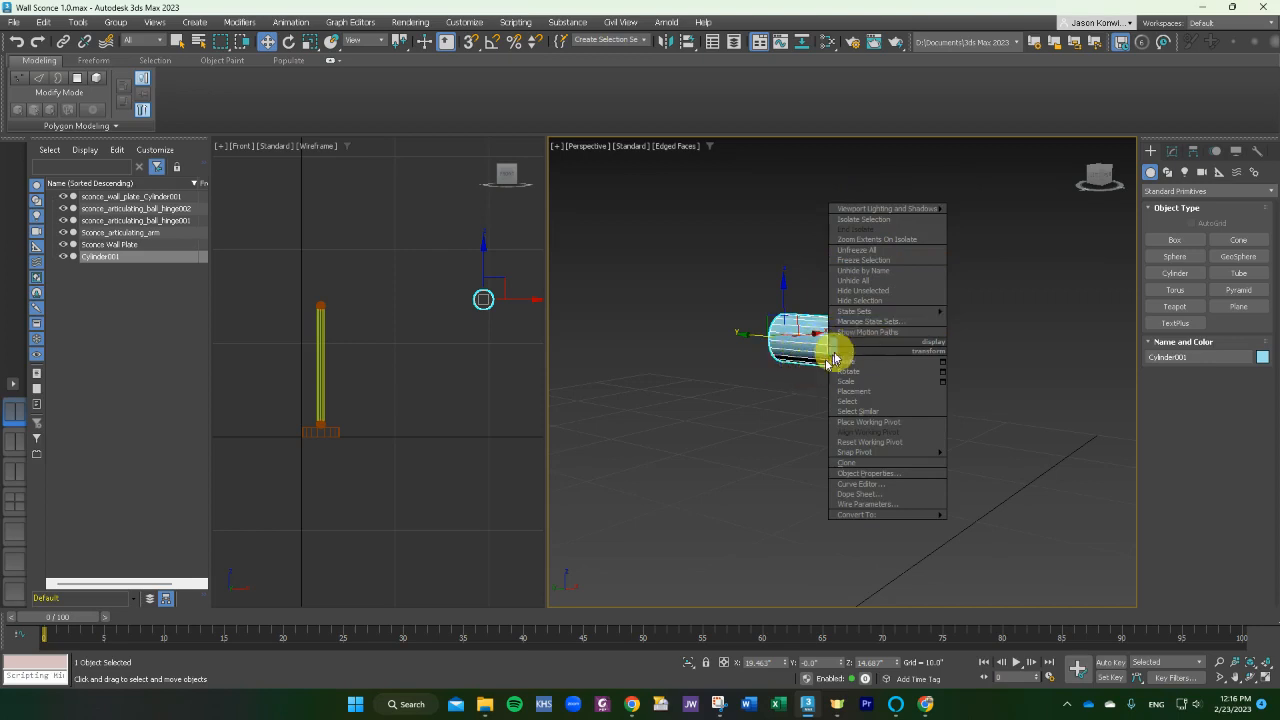
mouse_move(865, 519)
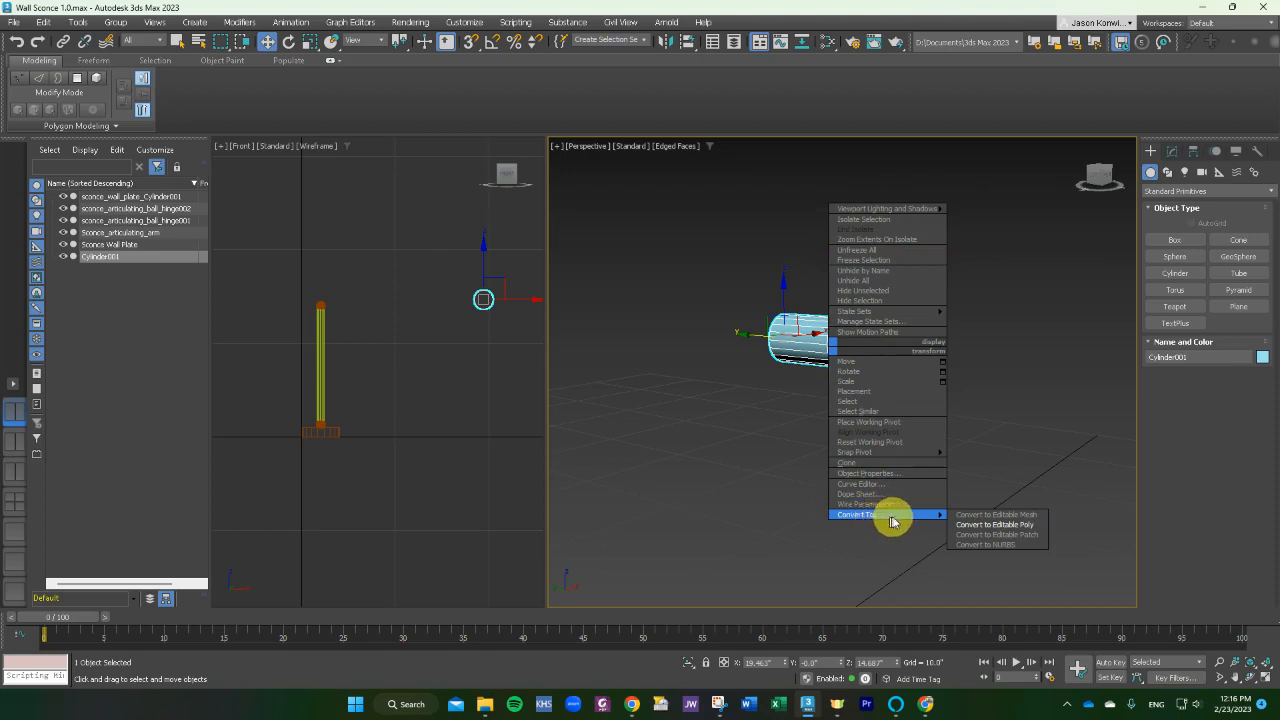
click(968, 524)
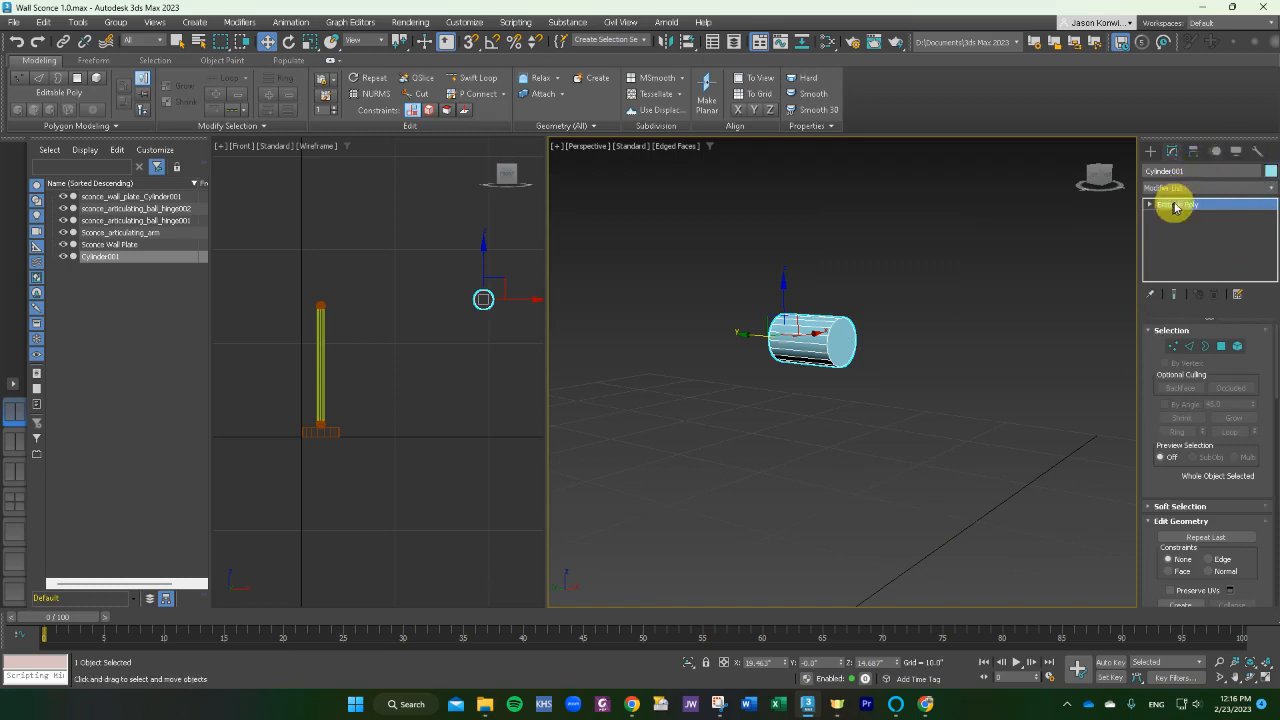
click(1250, 183)
scroll(1262, 418, down, 5)
scroll(1262, 418, down, 1)
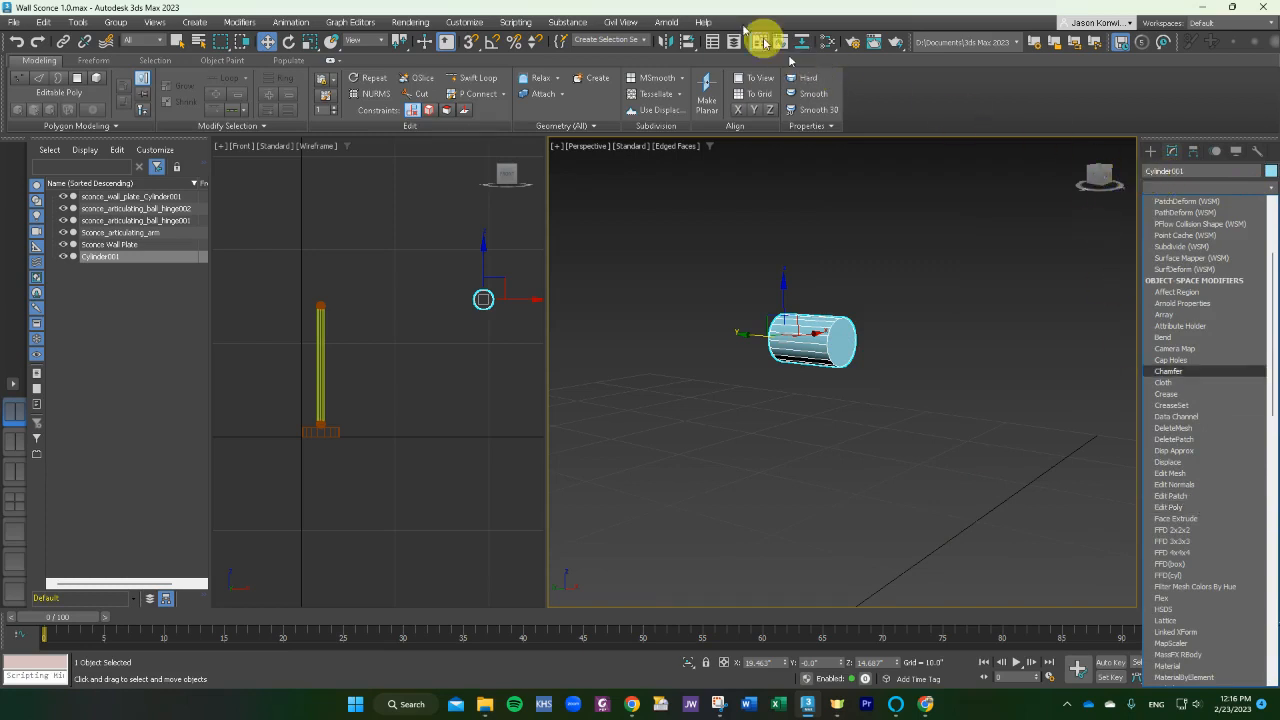
click(704, 28)
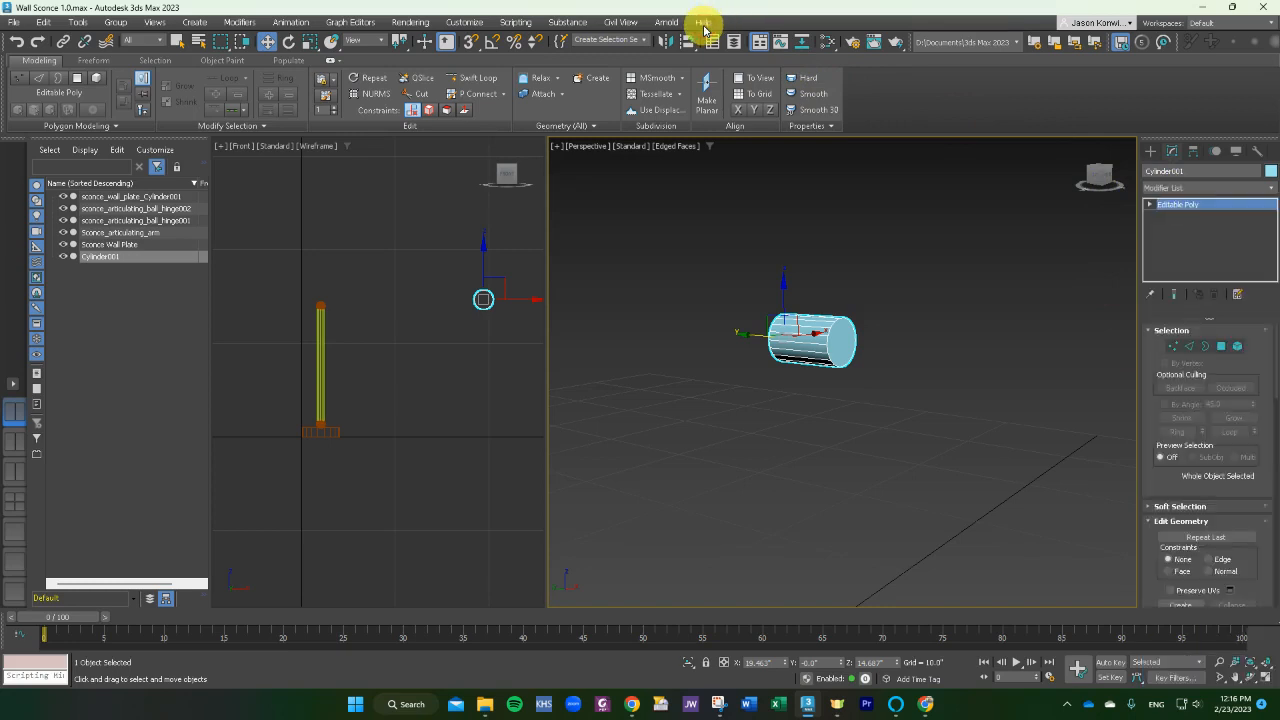
click(704, 24)
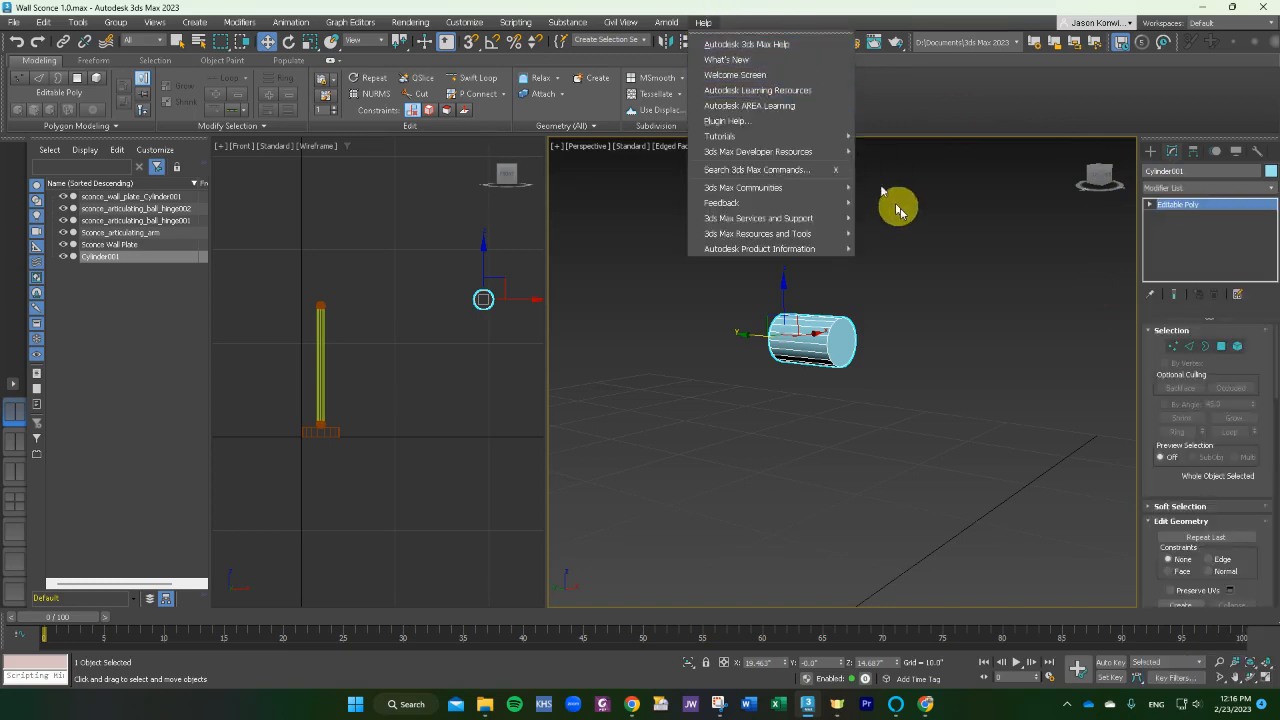
click(1100, 118)
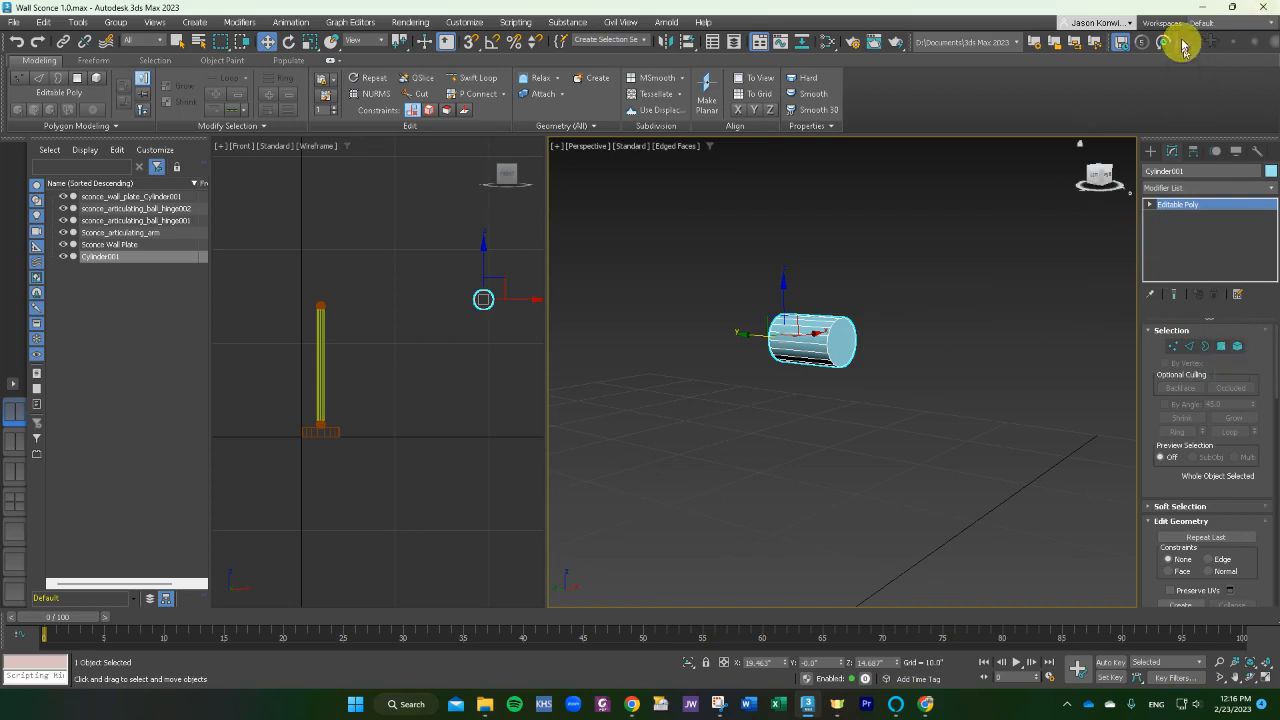
Select the cylinder's facing end cap at polygon level and activate Select and Uniform Scale
click(1220, 347)
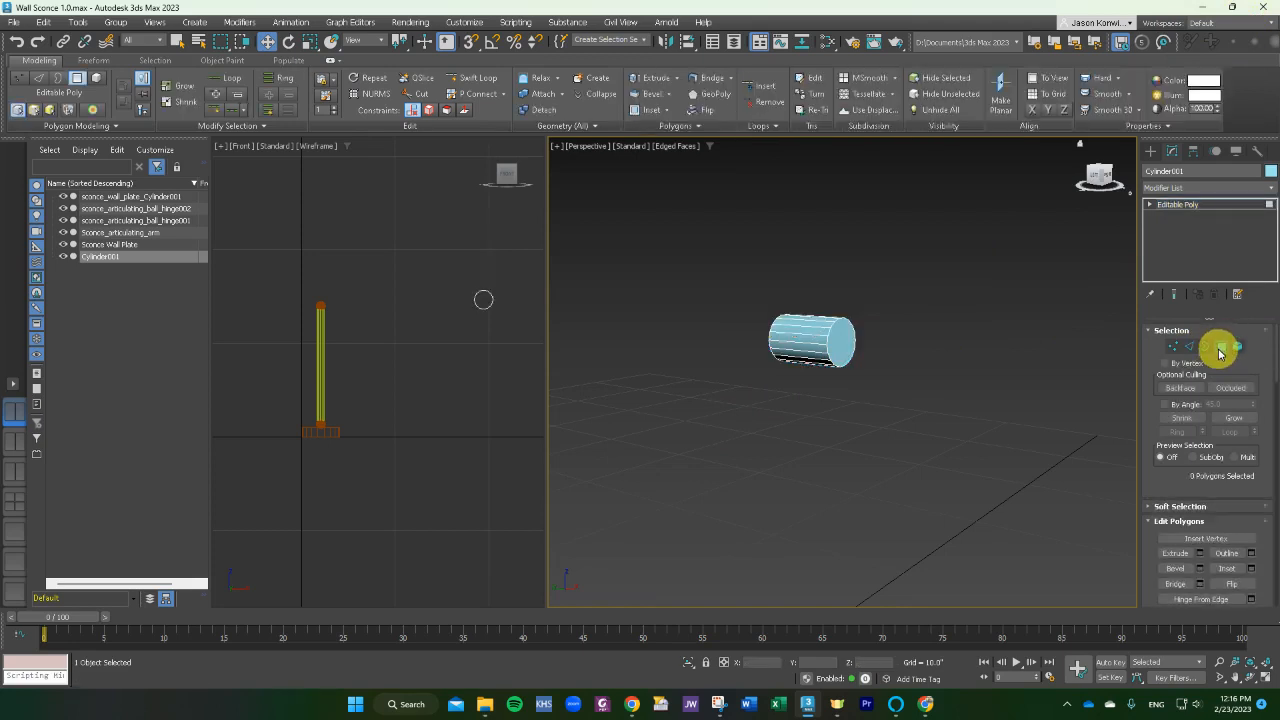
click(840, 335)
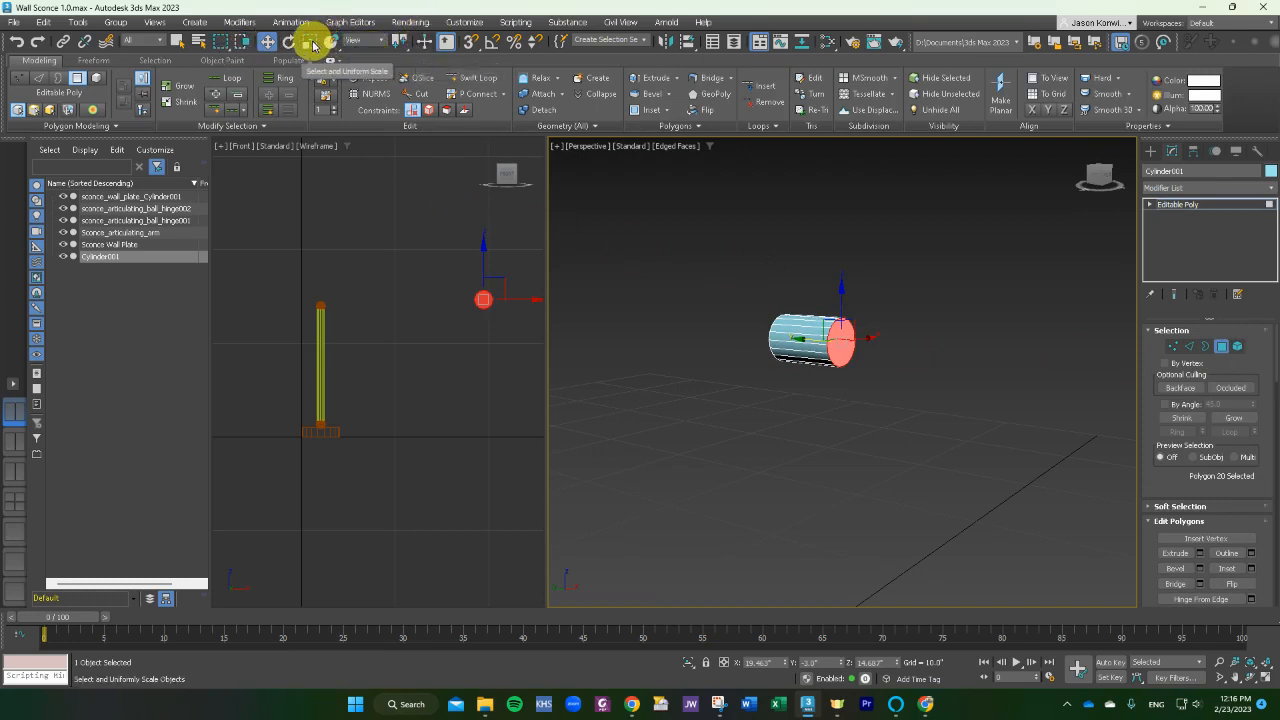
mouse_move(312, 45)
mouse_down()
mouse_move(323, 49)
mouse_move(309, 86)
mouse_move(306, 60)
mouse_up()
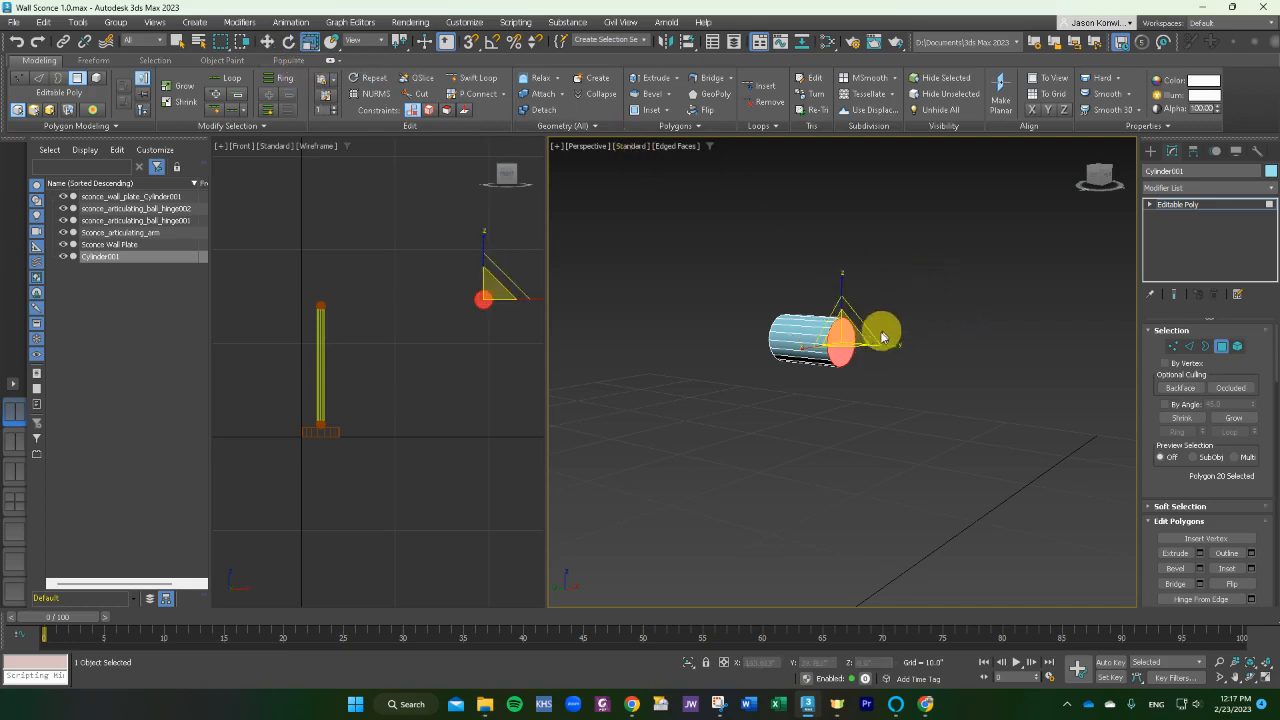
scroll(875, 335, up, 5)
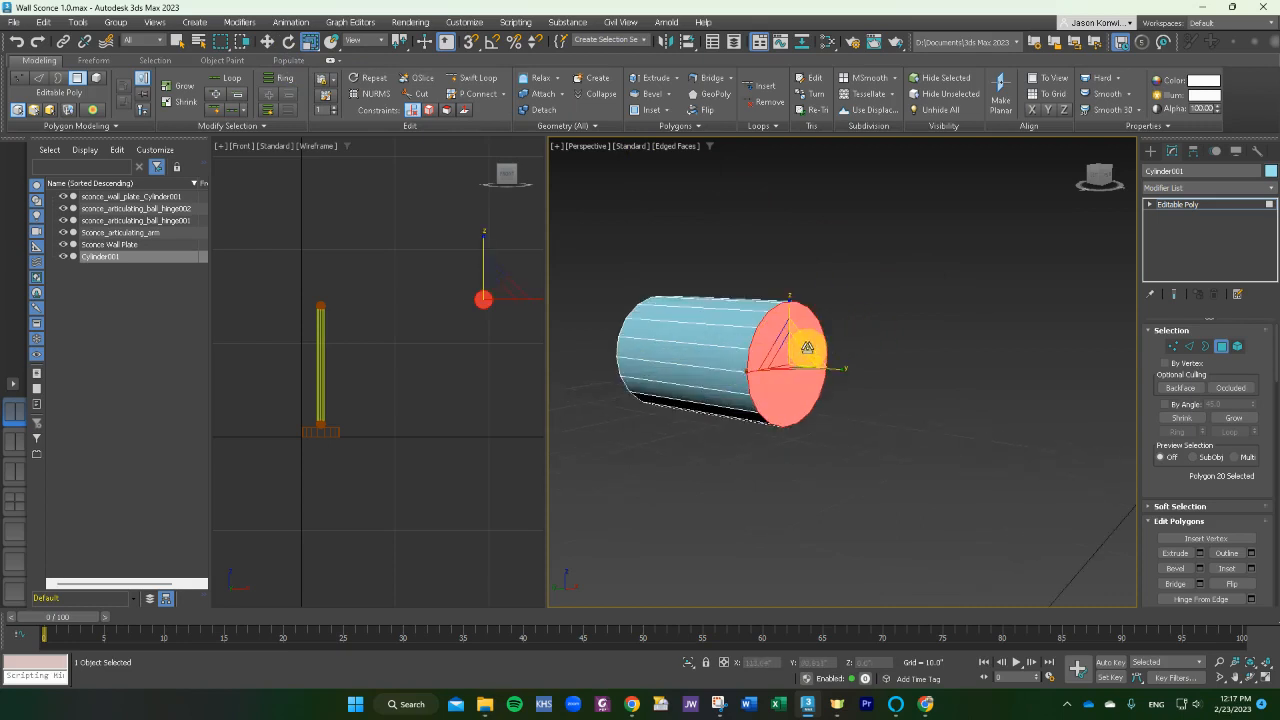
drag(807, 347, 806, 399)
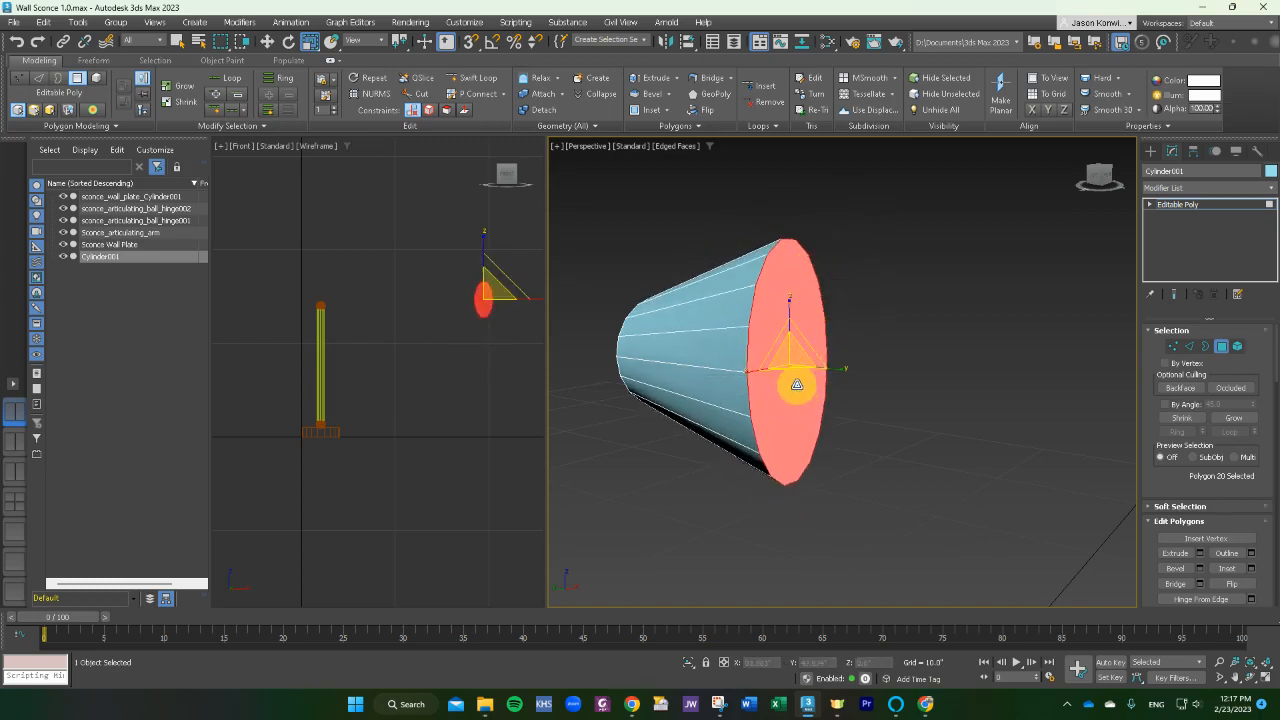
key(ctrl+z)
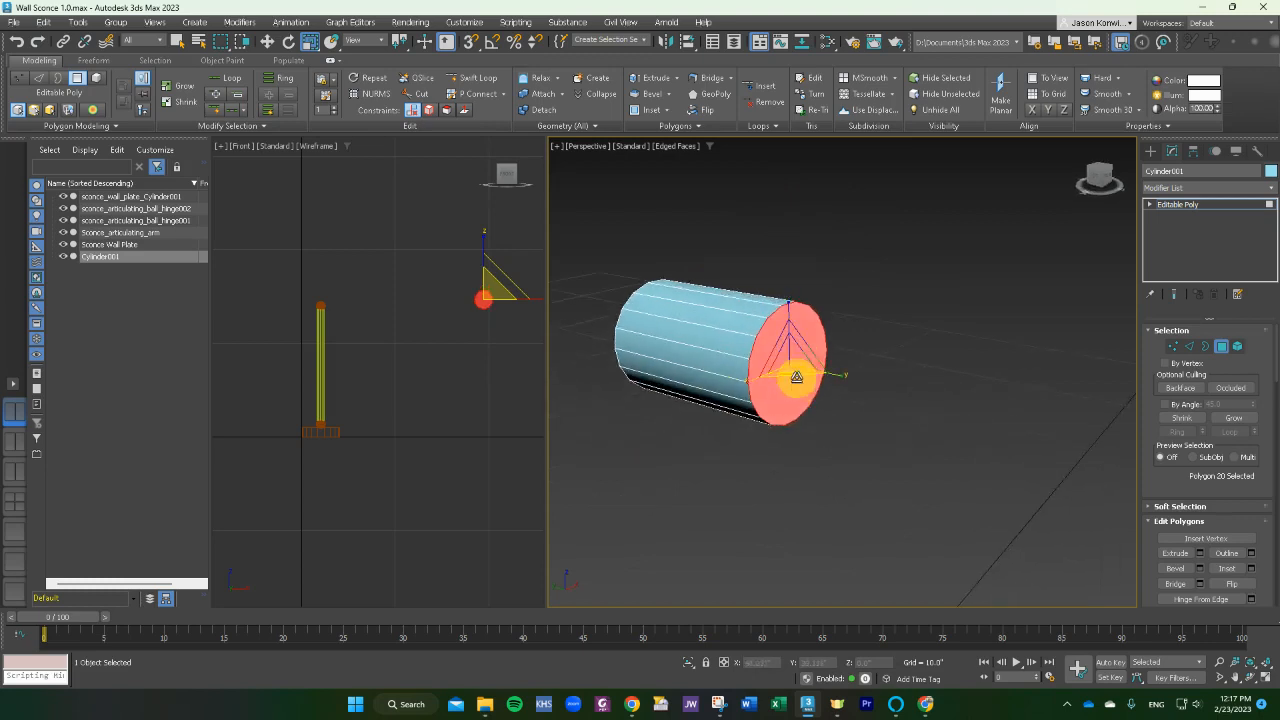
drag(794, 372, 975, 533)
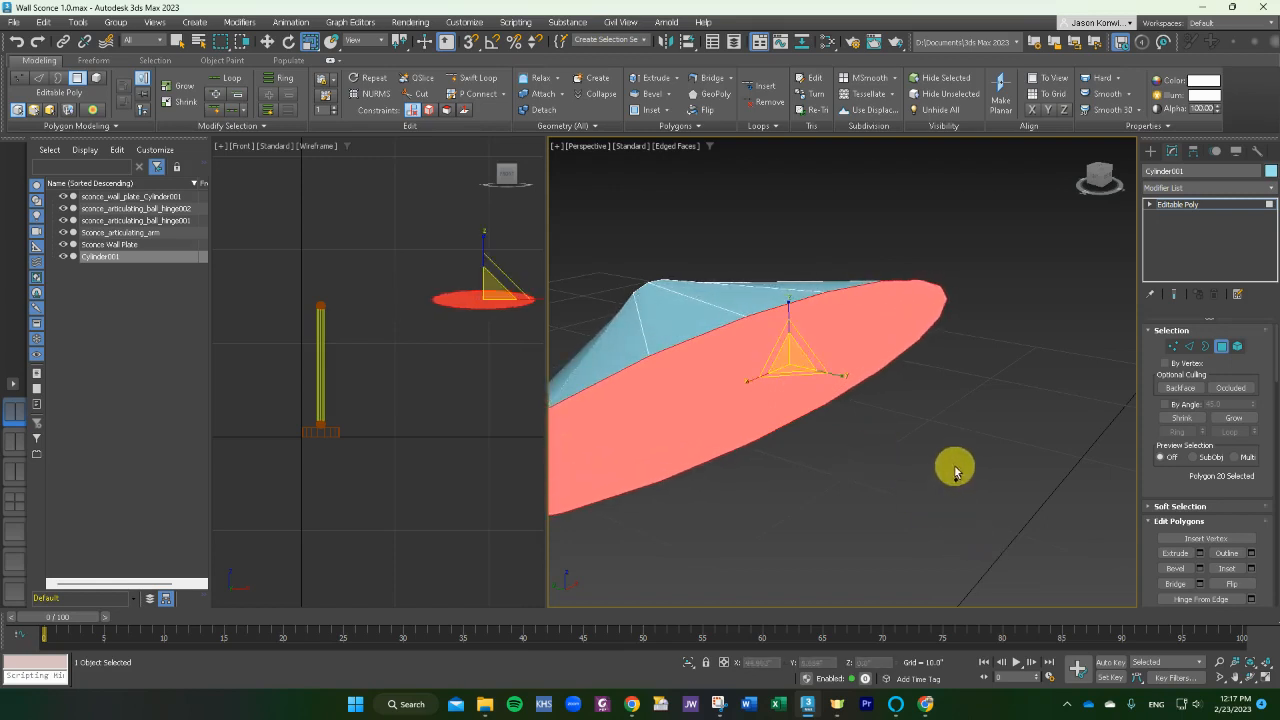
key(ctrl+z)
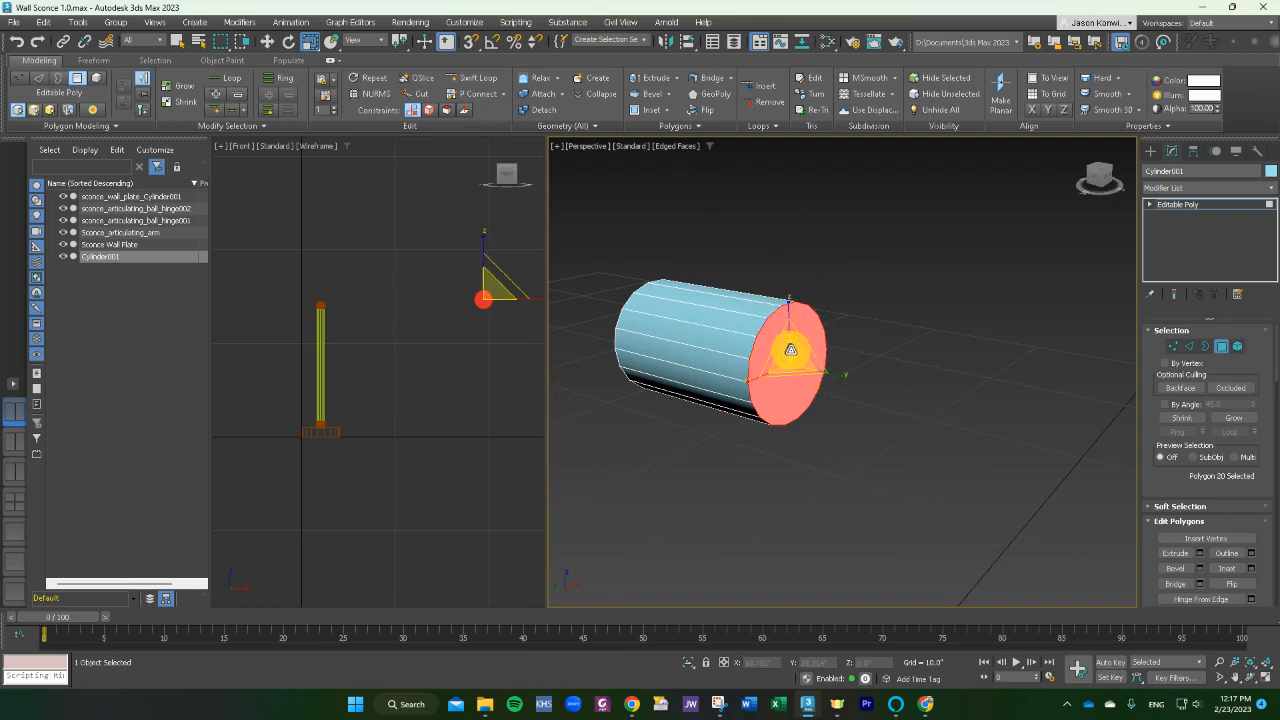
Scale the selected end cap up uniformly so the cylinder flares moderately toward that end
drag(788, 354, 800, 322)
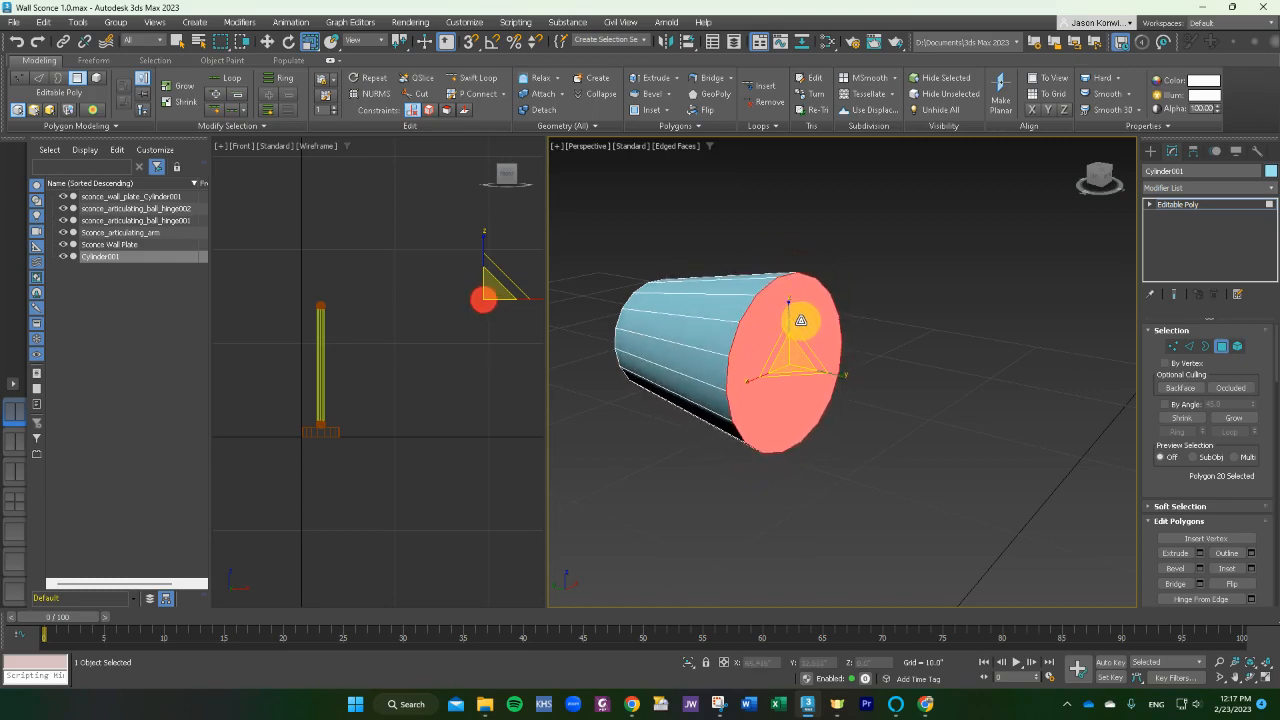
Switch to Chrome, examine the top of the lamp shade in the Single Wall Light by Stilnovo photo, and return to 3ds Max
key(alt+Tab)
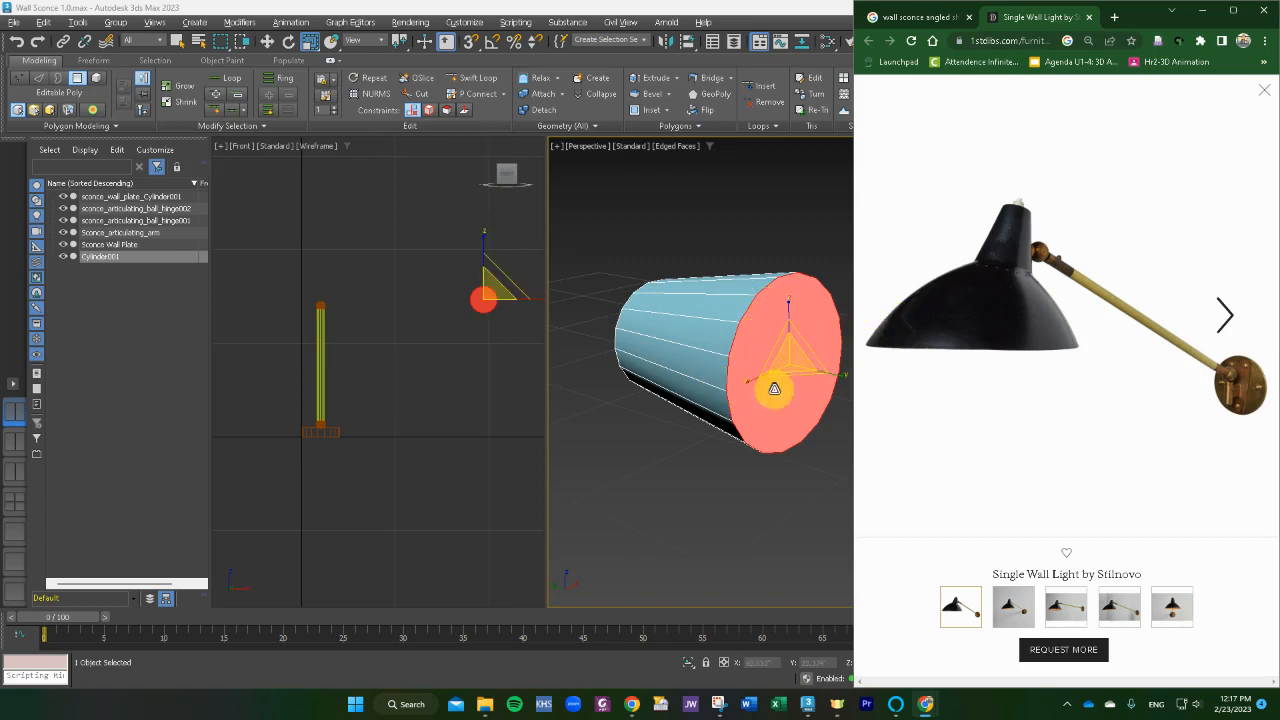
click(877, 386)
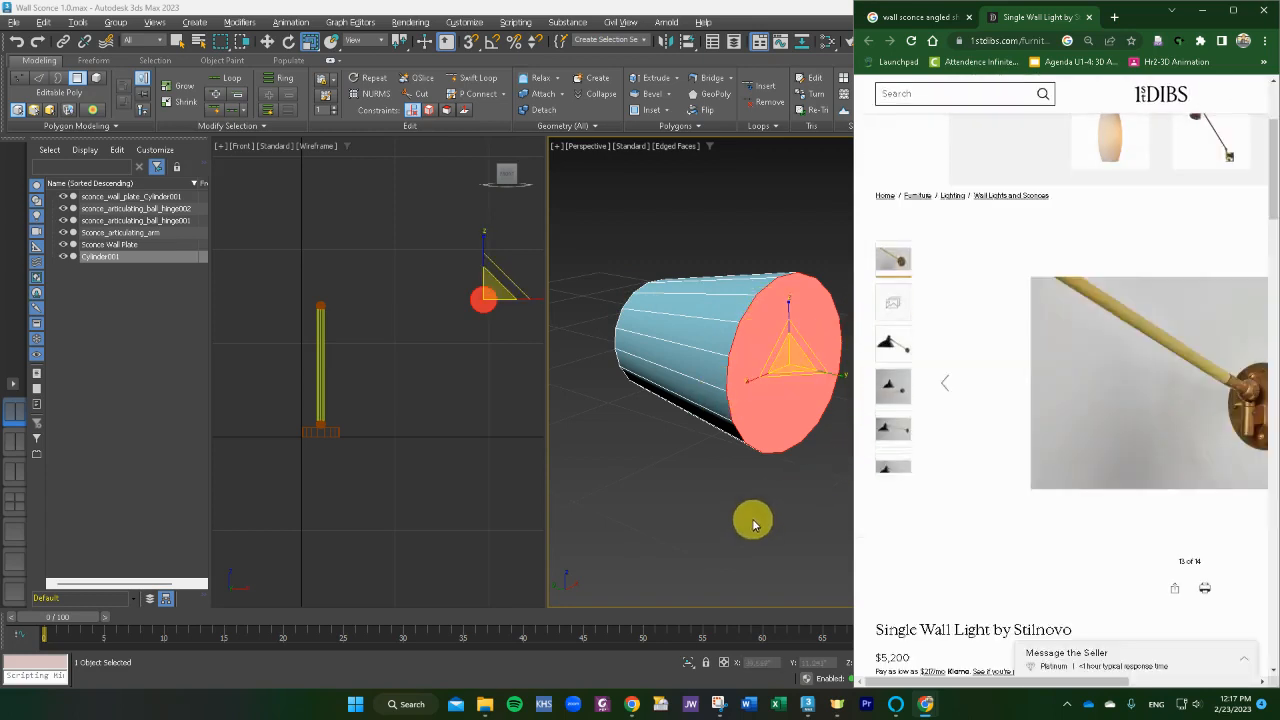
click(894, 318)
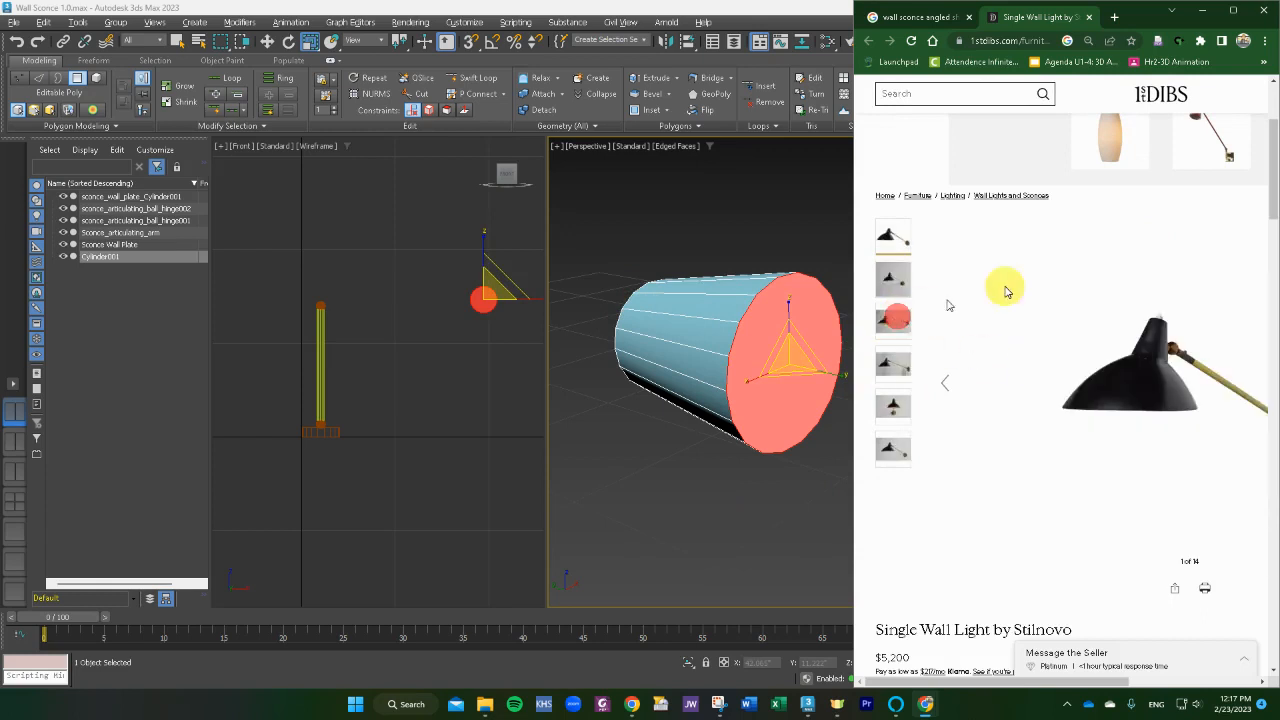
click(1160, 320)
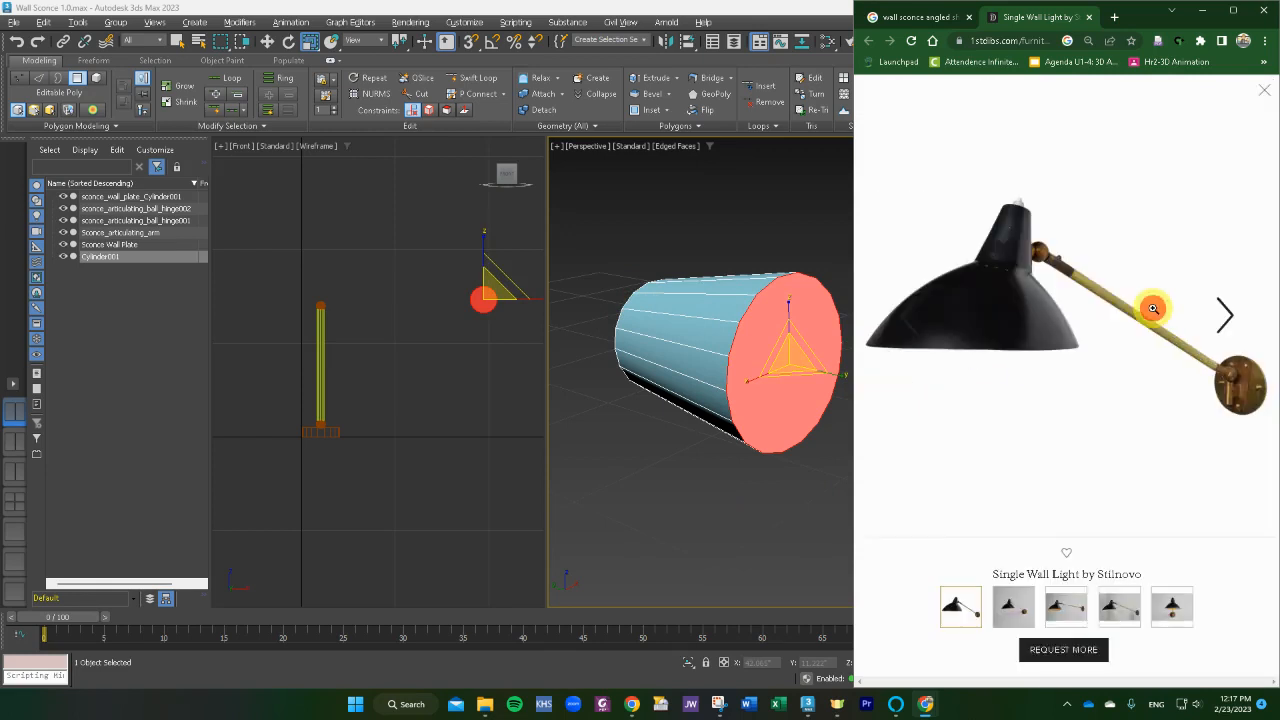
click(1019, 194)
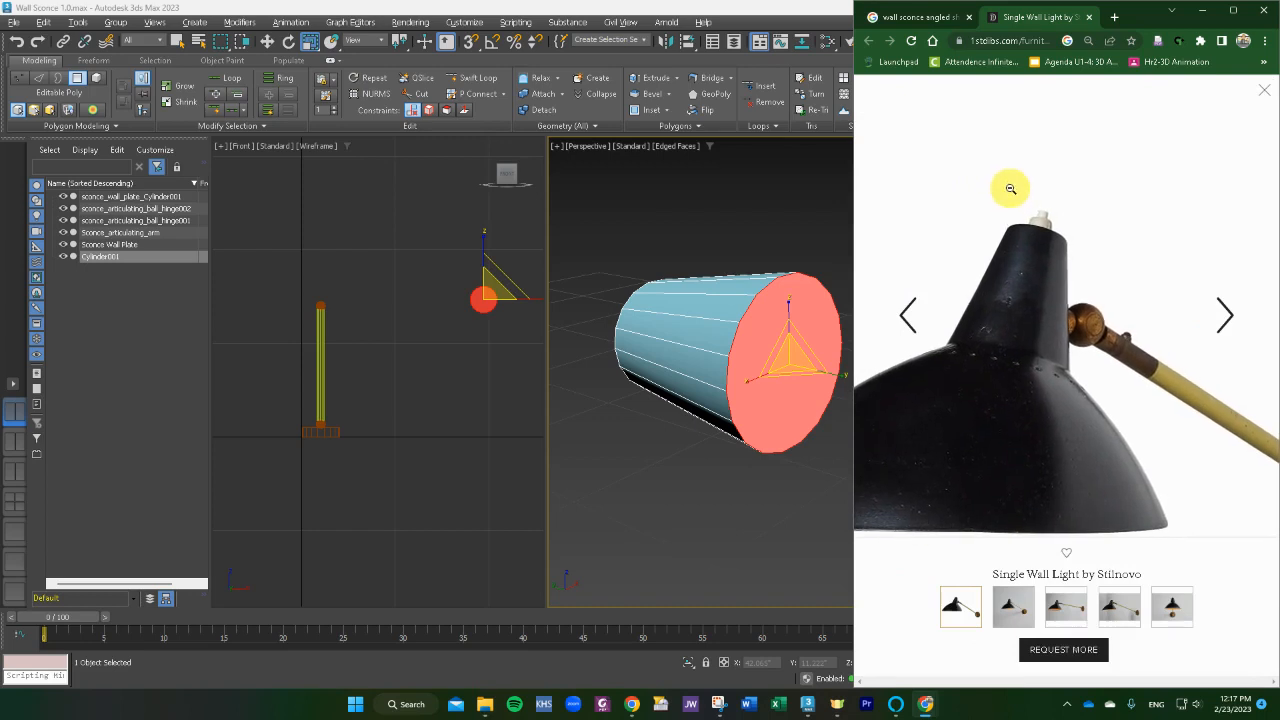
key(Escape)
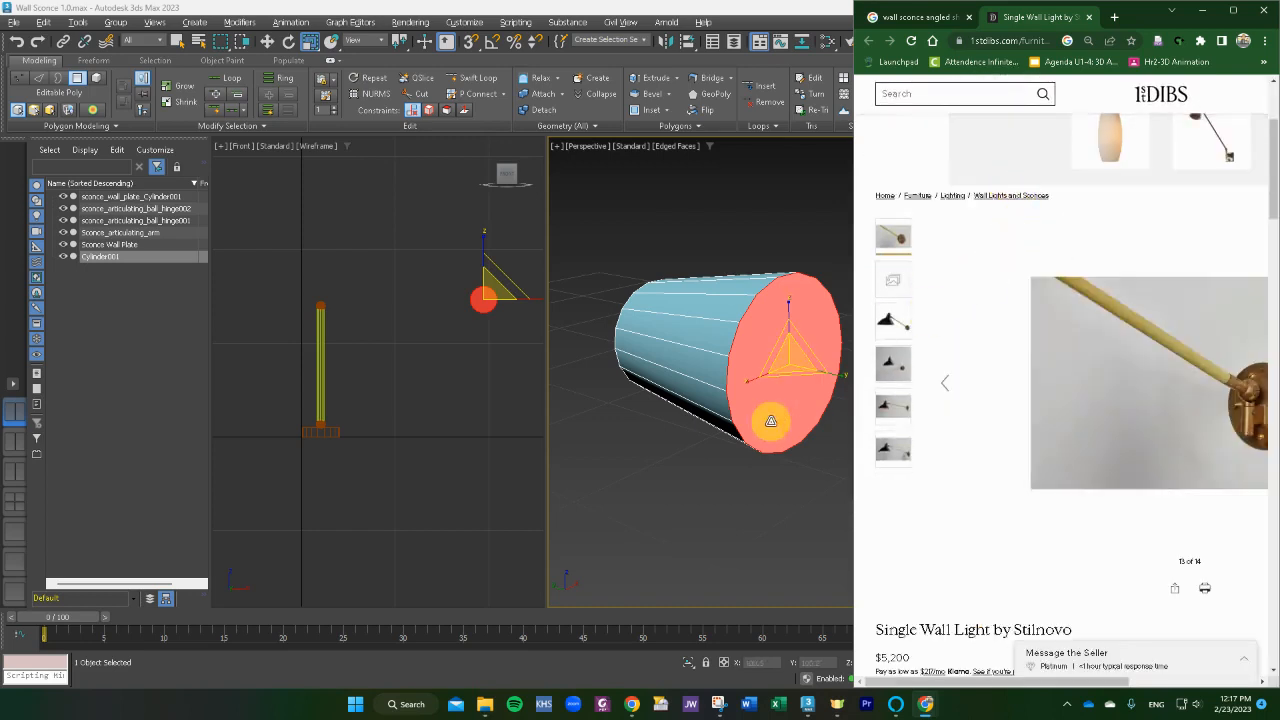
click(760, 493)
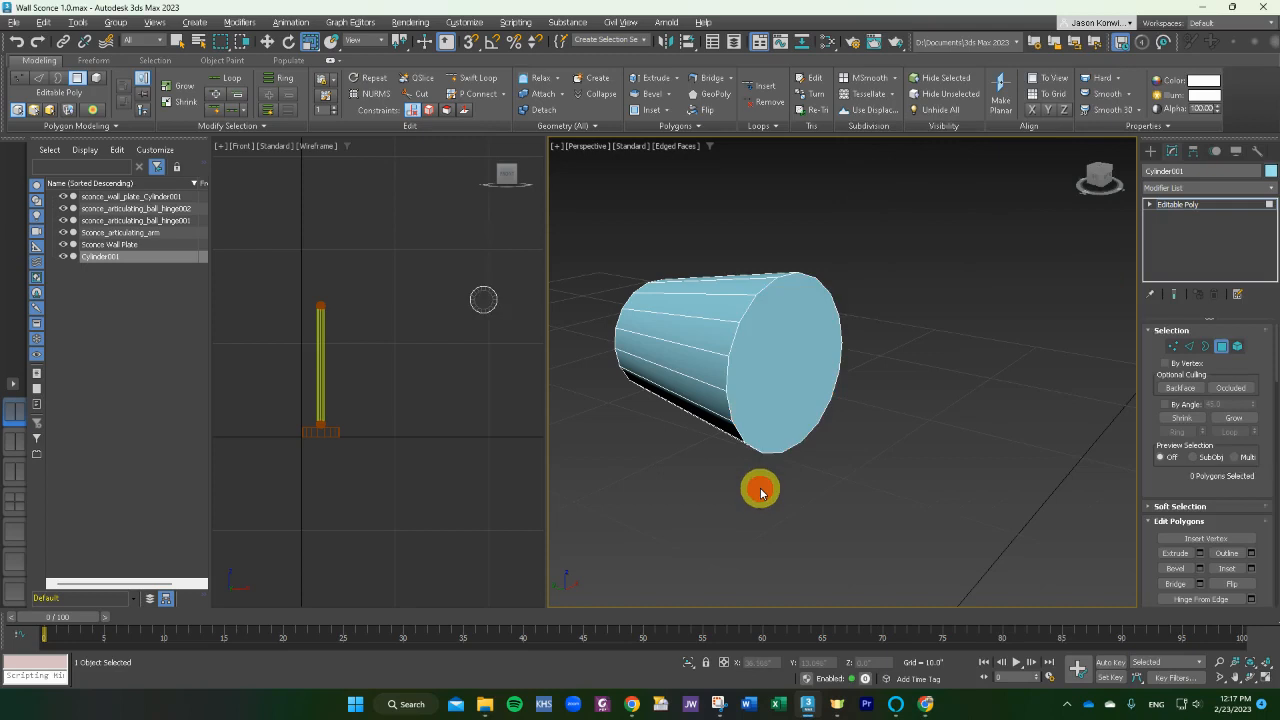
Select the end cap polygon at the narrow end of the tapered cylinder
alt+middle_drag(733, 503, 869, 486)
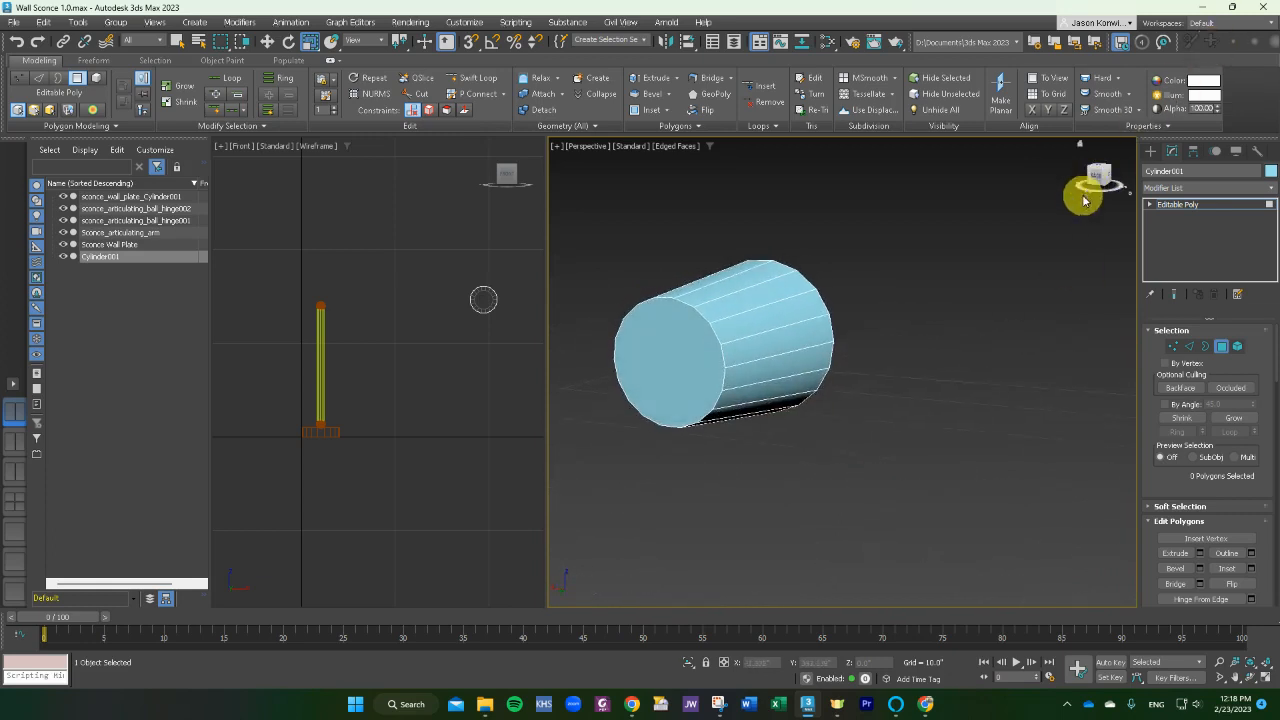
middle_drag(866, 349, 945, 338)
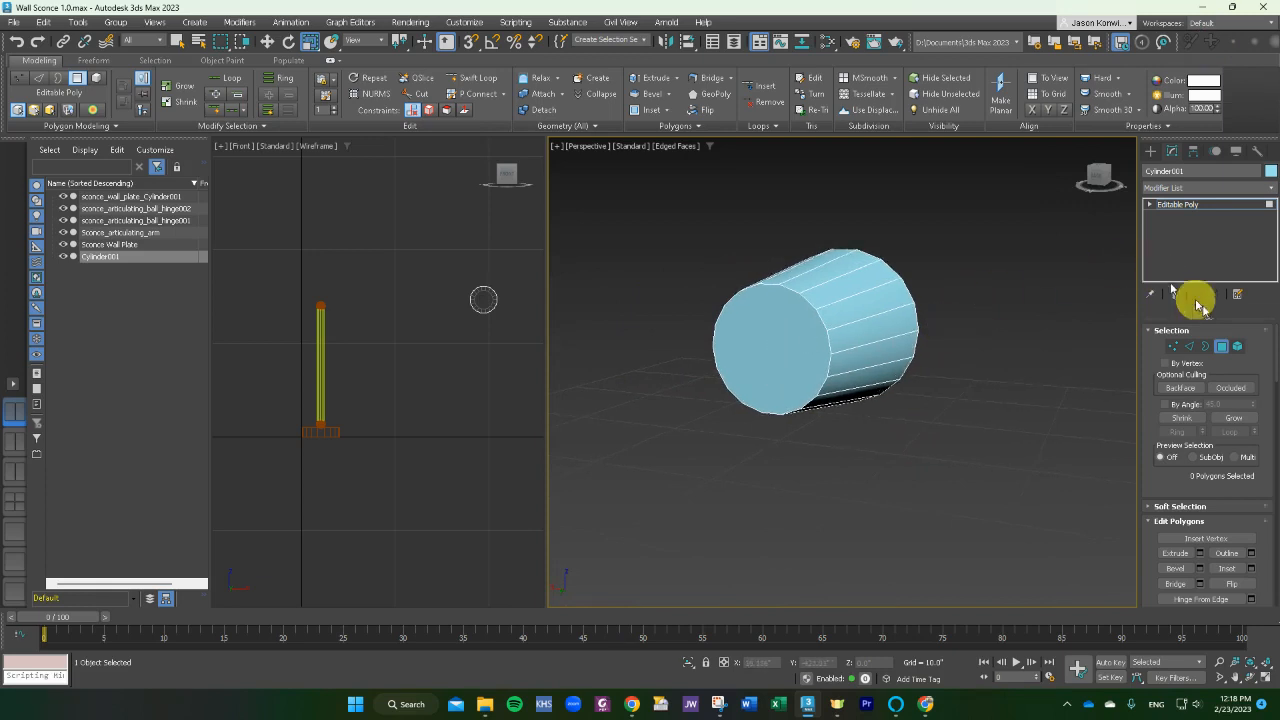
click(790, 333)
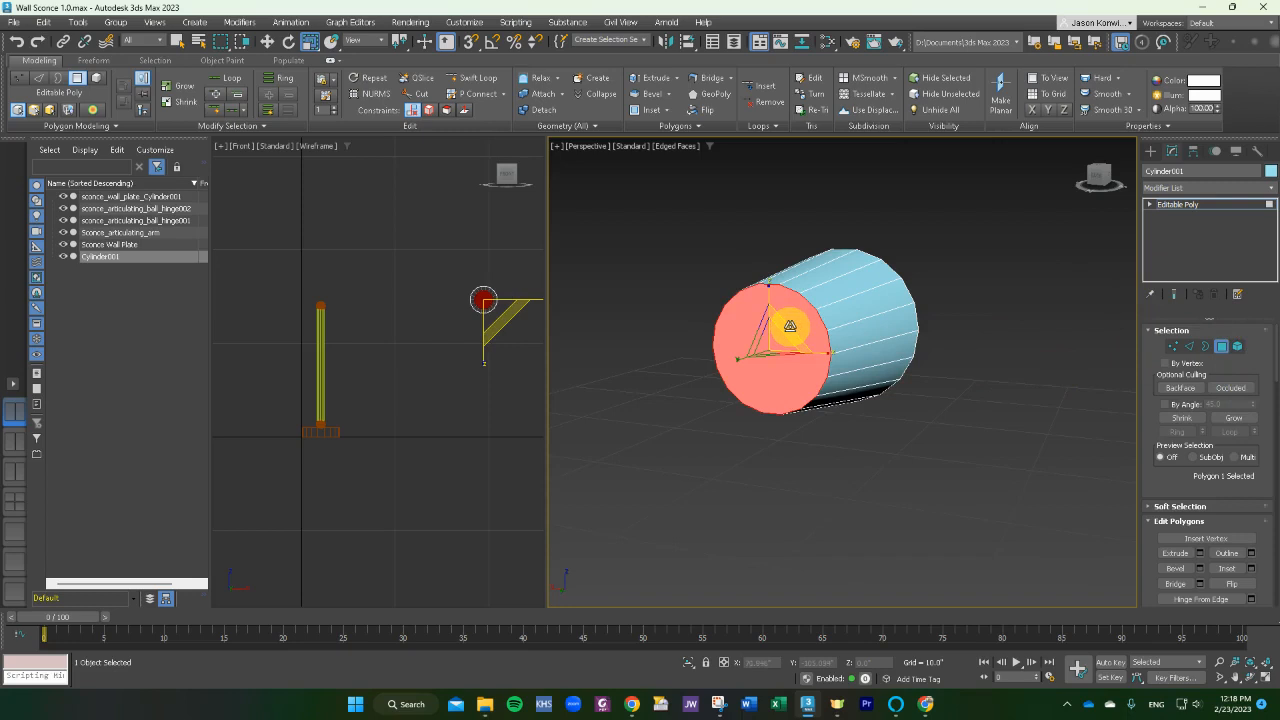
click(697, 108)
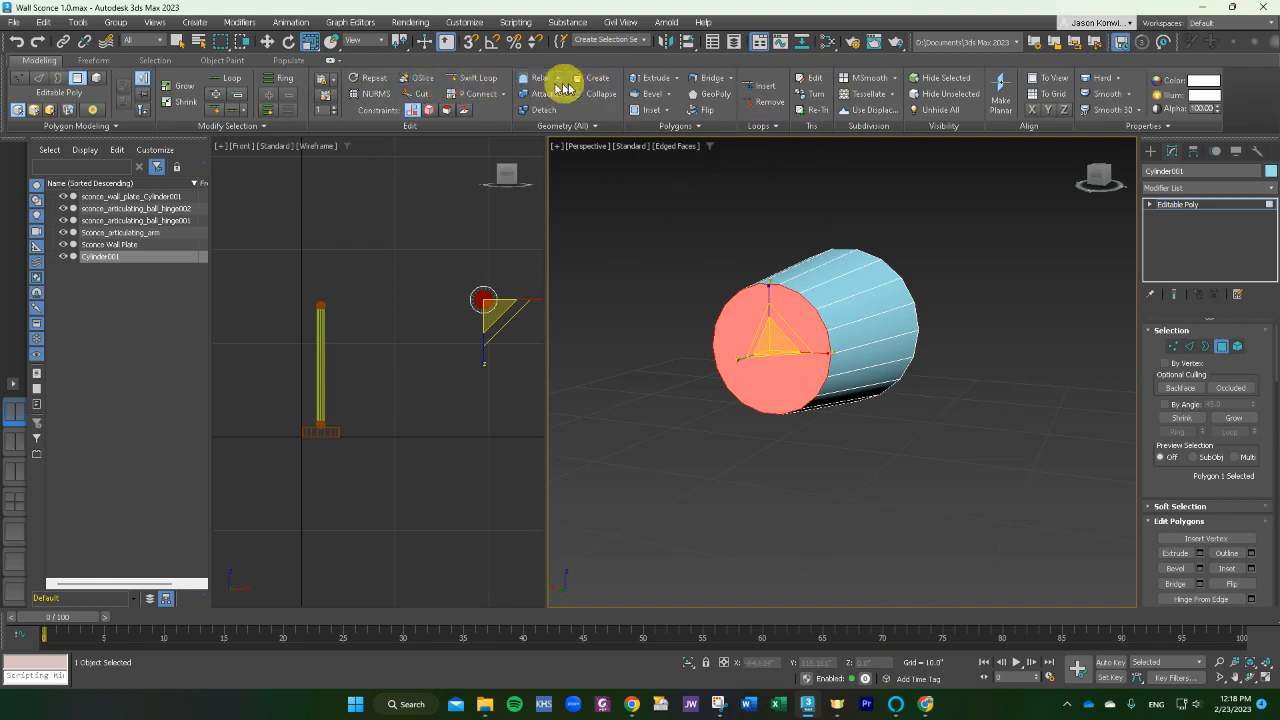
click(653, 110)
mouse_move(787, 292)
mouse_down()
mouse_move(766, 297)
mouse_move(806, 274)
mouse_move(760, 303)
mouse_move(817, 274)
mouse_move(754, 316)
mouse_move(788, 301)
mouse_up()
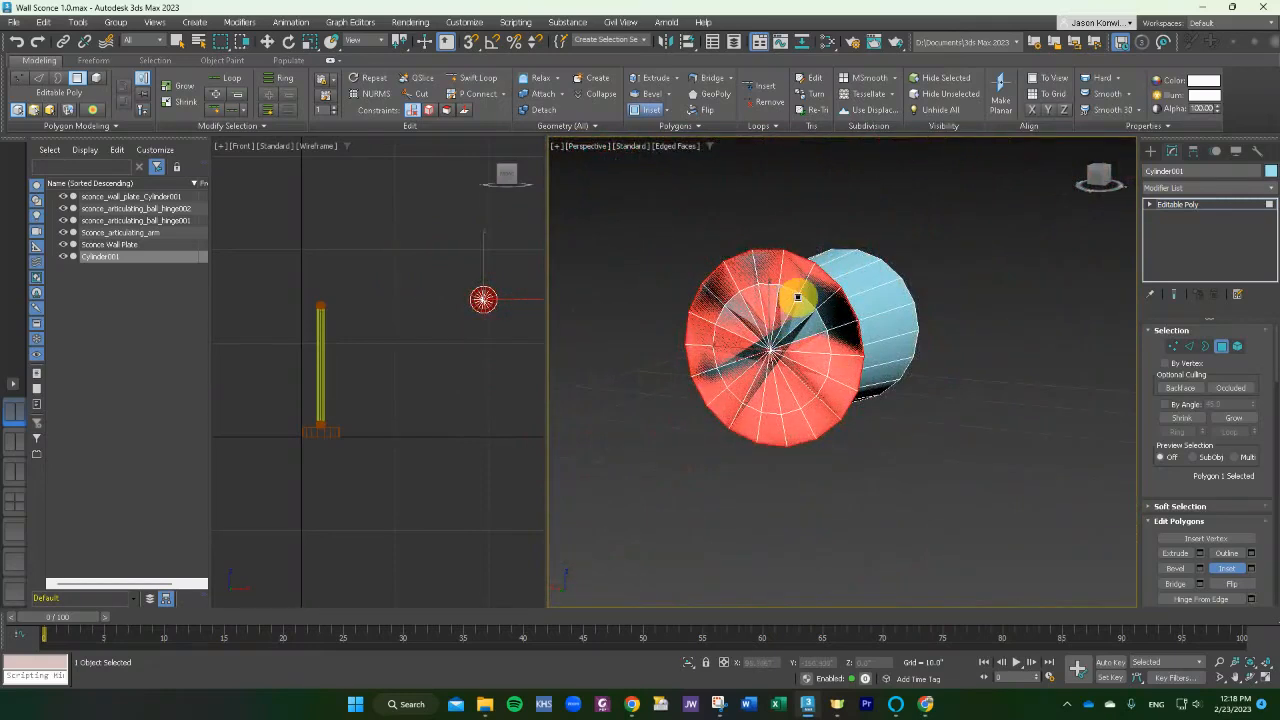
key(ctrl+z)
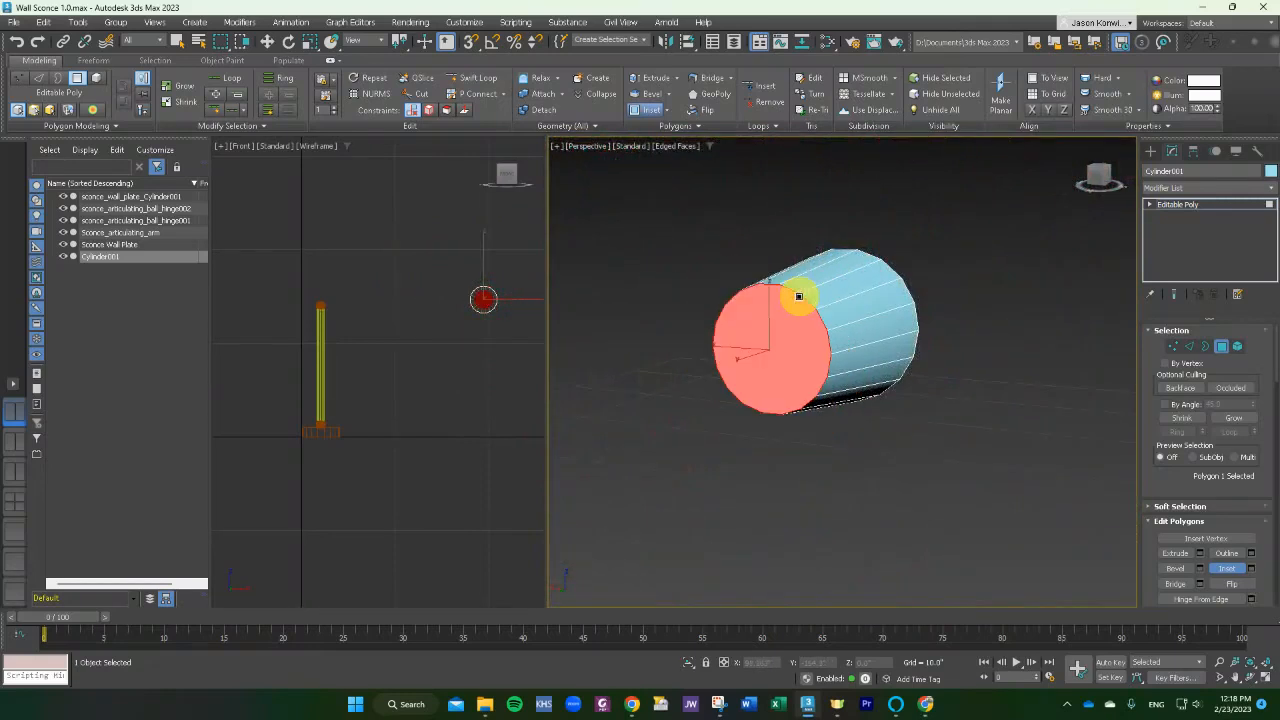
Inset the selected end cap at the cylinder's narrow end, leaving a central polygon about half the cap's diameter
click(668, 117)
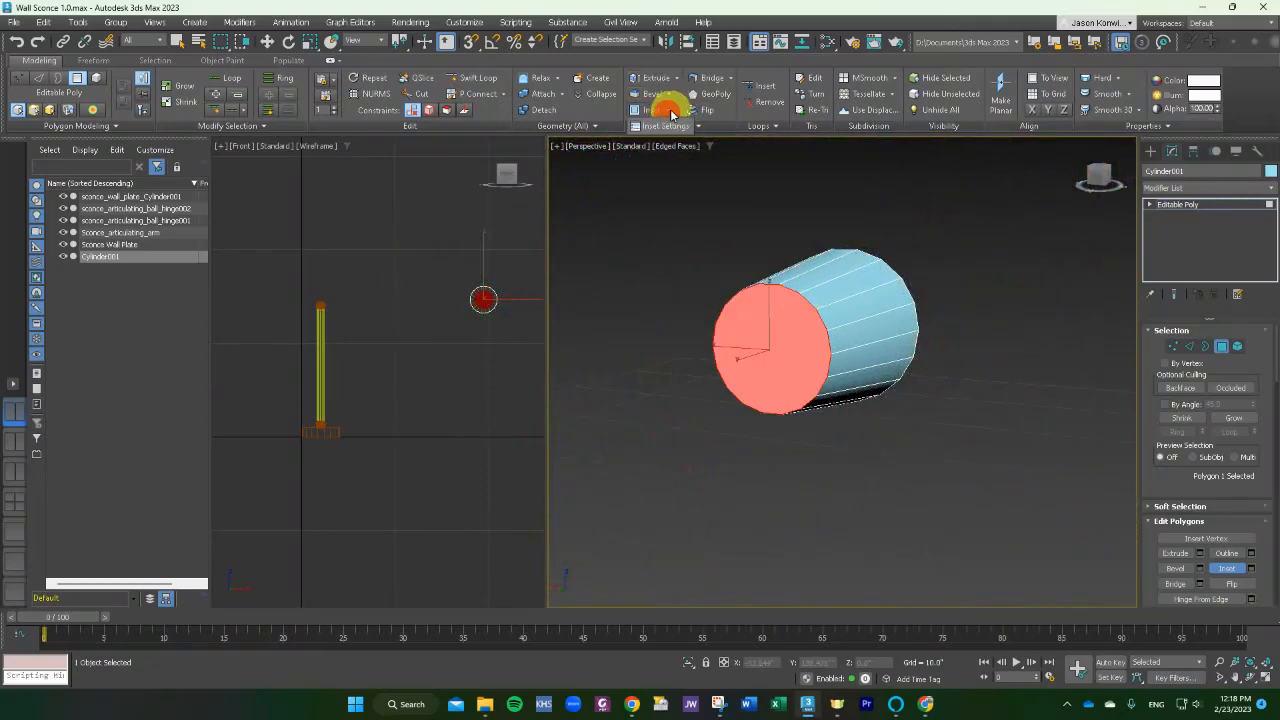
click(668, 126)
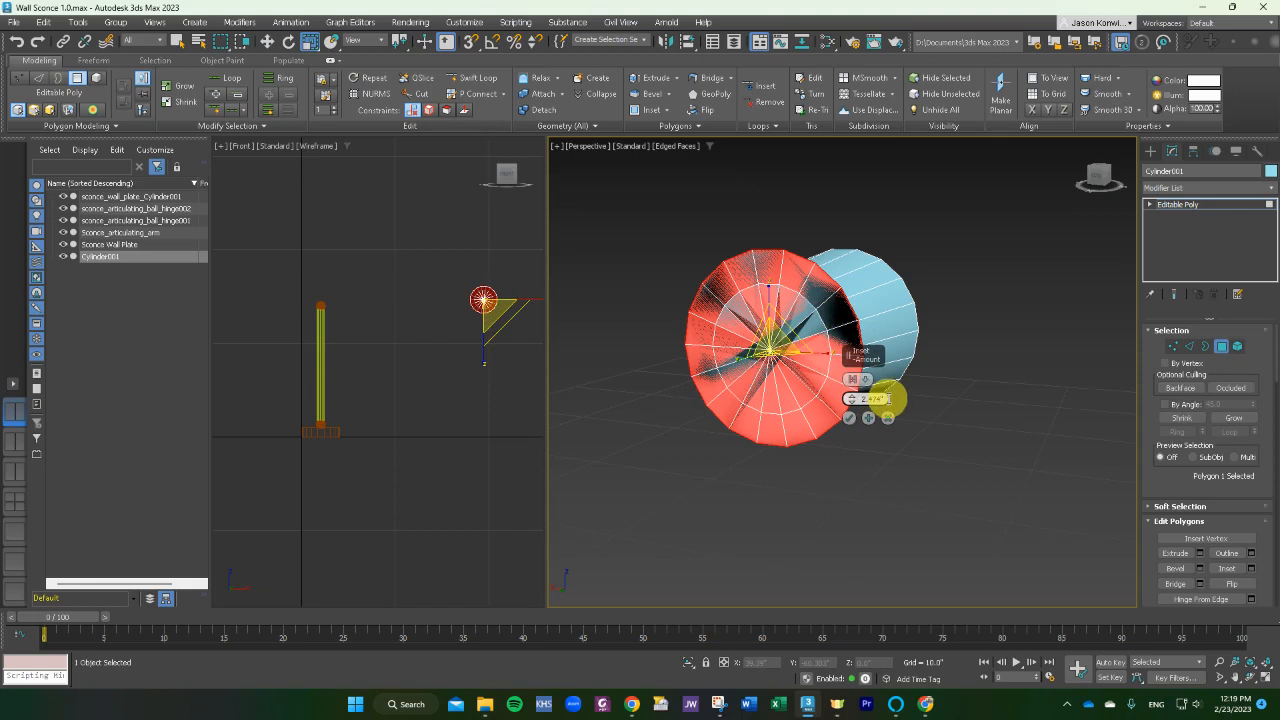
drag(880, 399, 882, 400)
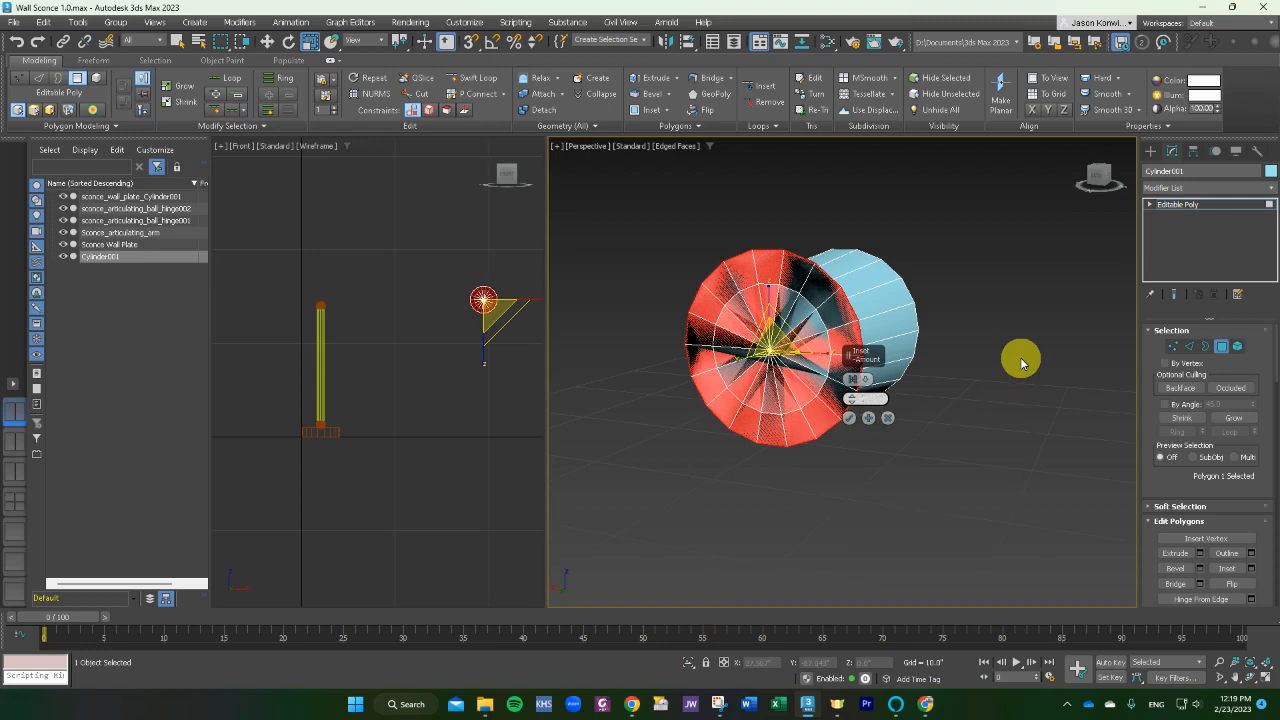
key(Return)
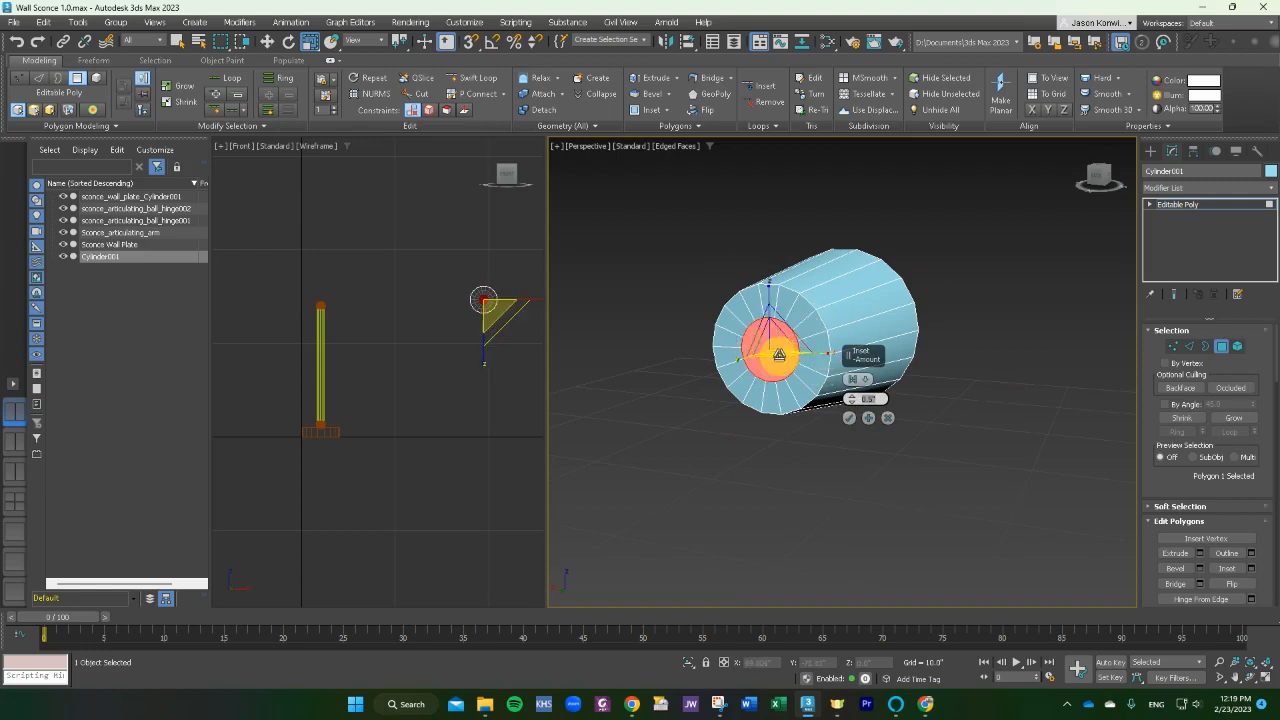
click(849, 420)
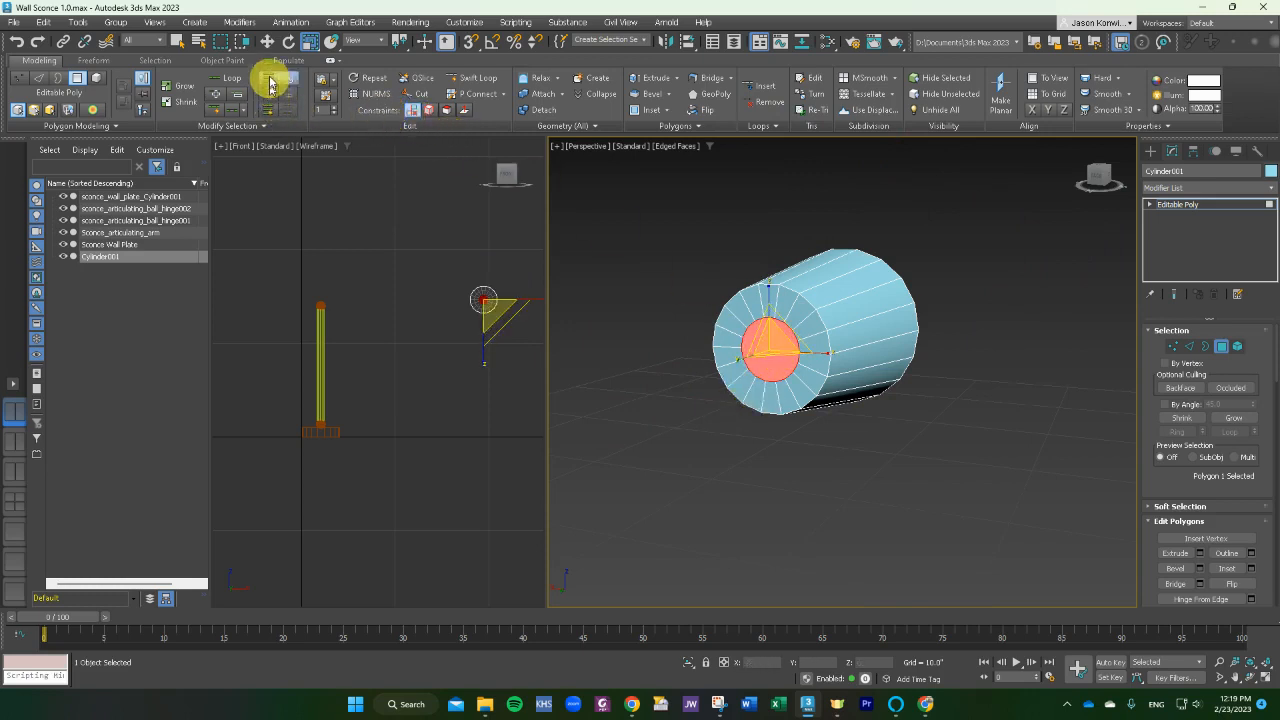
click(270, 43)
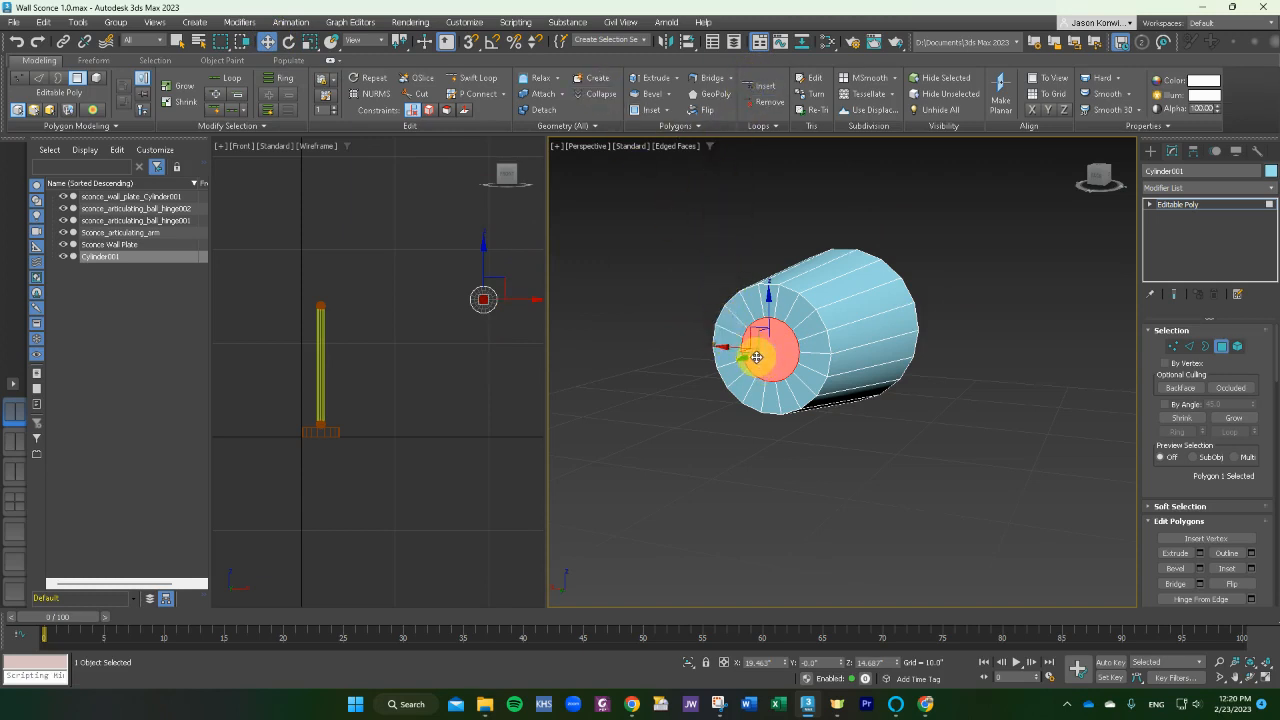
mouse_move(753, 354)
mouse_down()
mouse_move(725, 368)
mouse_move(757, 329)
mouse_move(766, 337)
mouse_up()
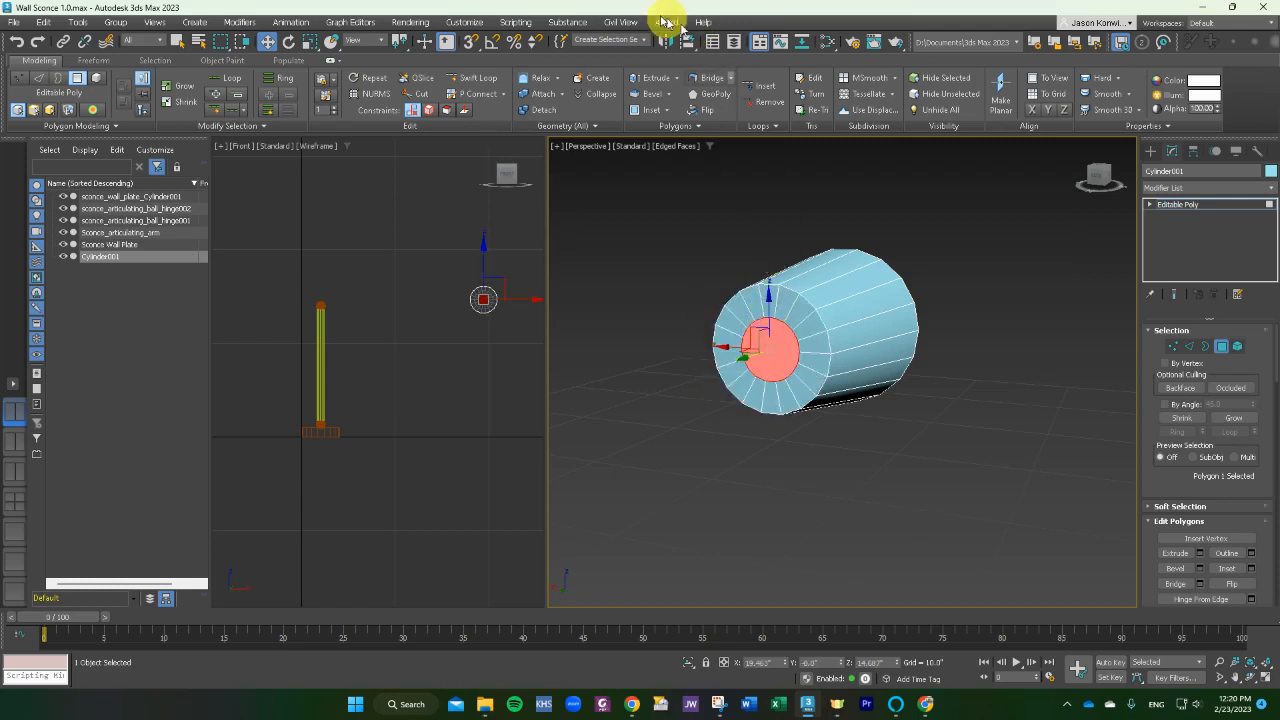
click(653, 78)
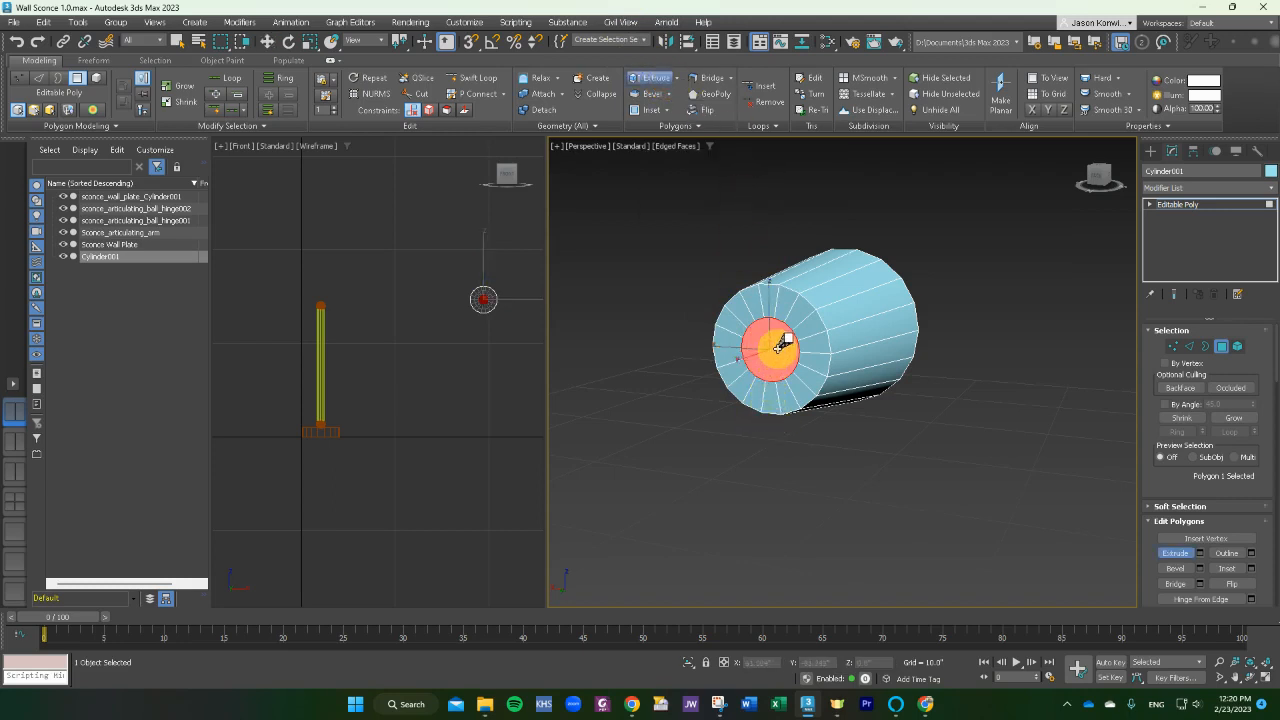
mouse_move(780, 344)
mouse_down()
mouse_move(770, 352)
mouse_move(799, 332)
mouse_move(800, 349)
mouse_up()
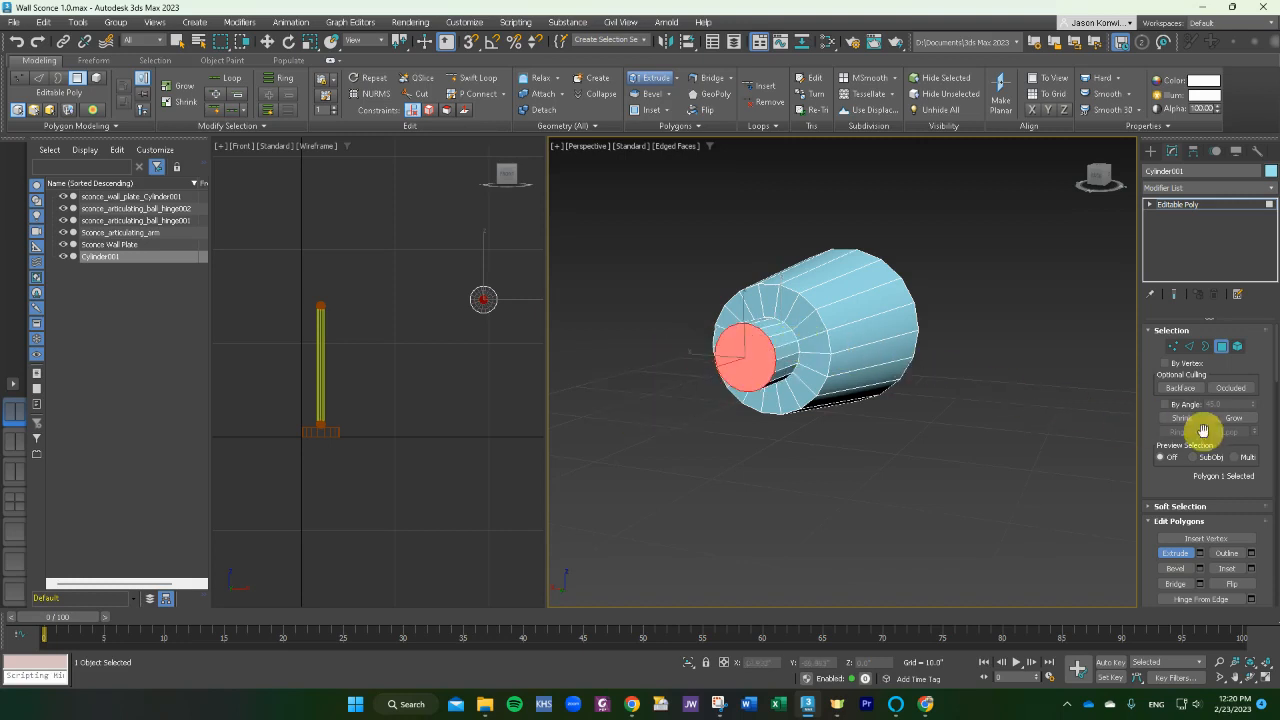
scroll(1213, 432, down, 3)
scroll(1213, 432, down, 10)
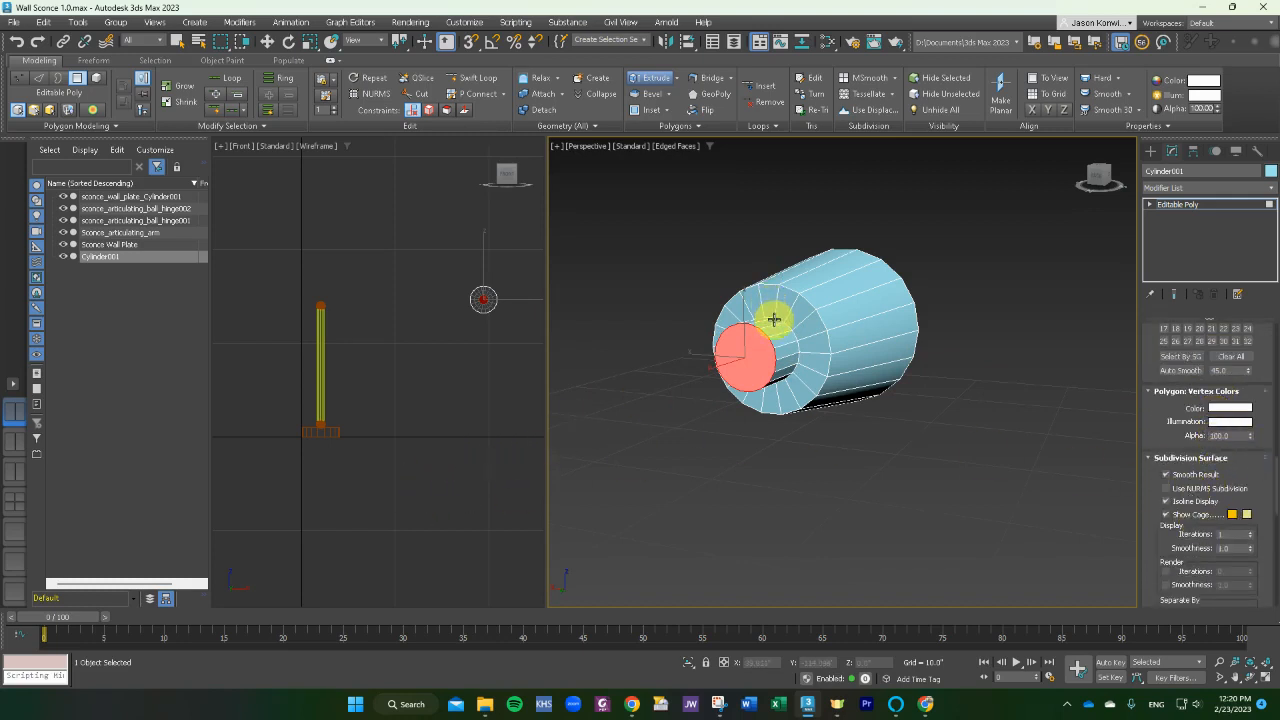
key(ctrl+z)
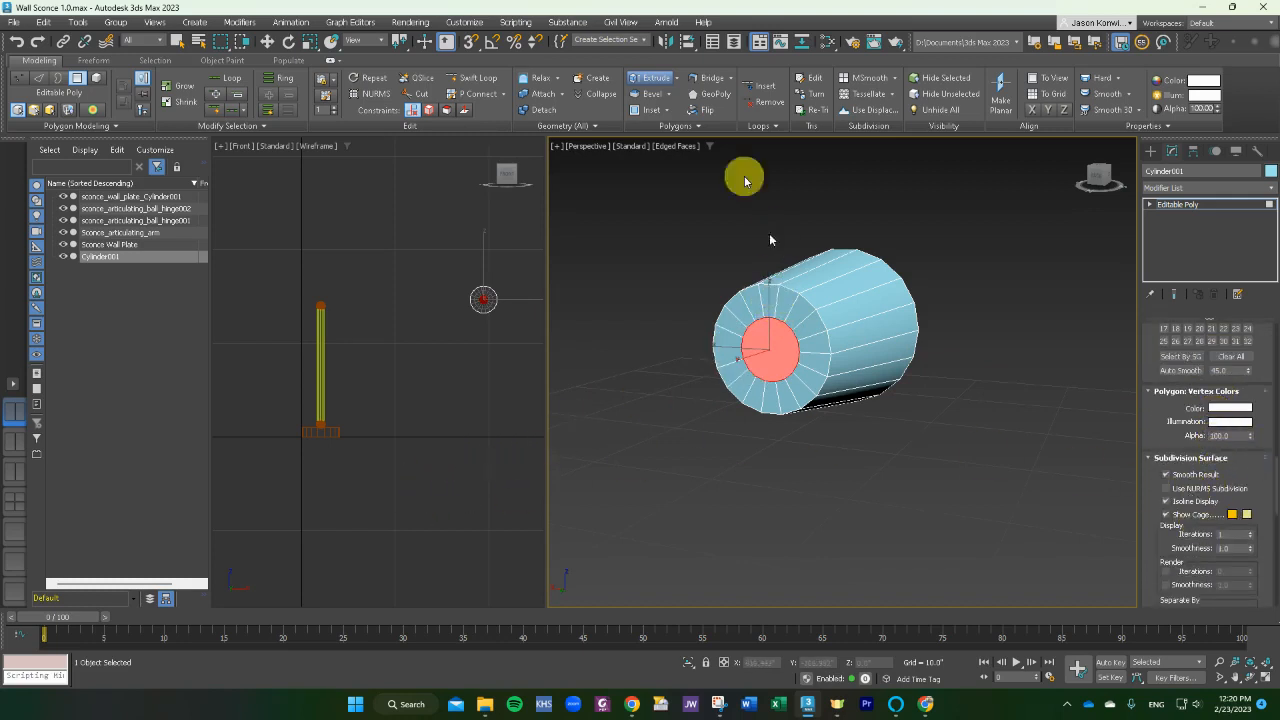
Set up an extrusion of the inset polygon at the cylinder's narrow end with a height of 0.5"
click(677, 78)
click(668, 93)
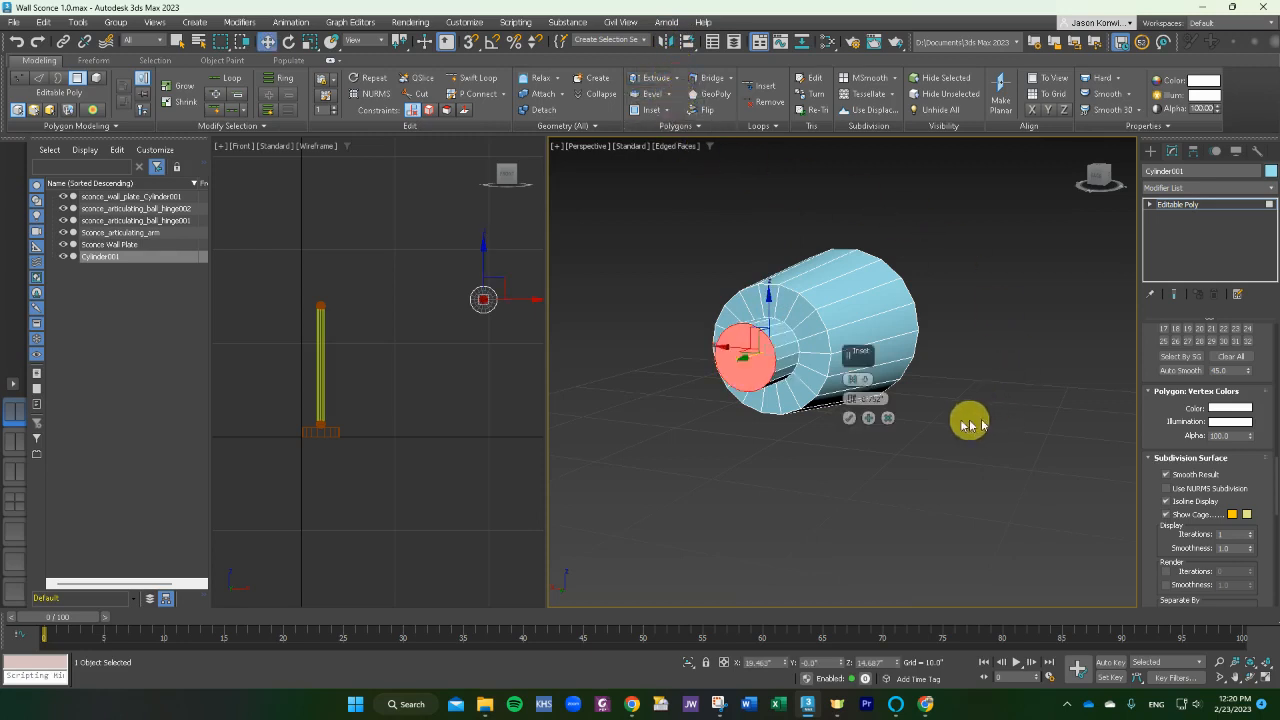
click(878, 400)
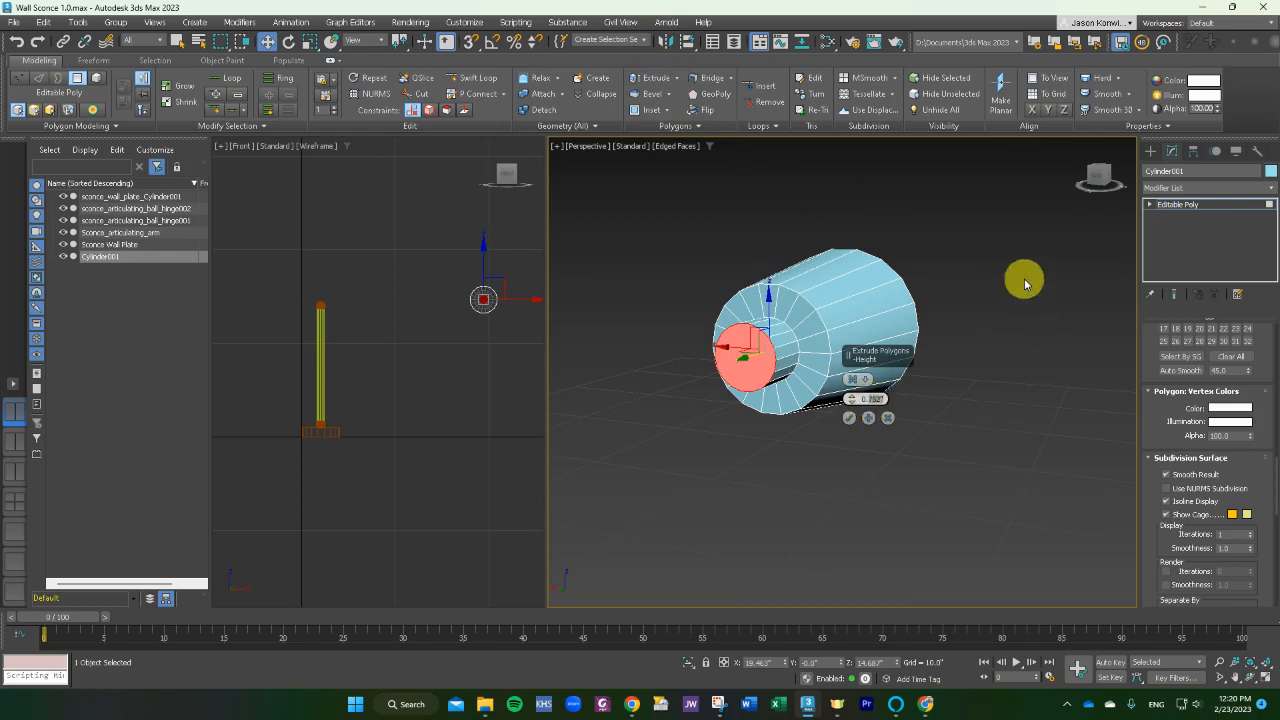
text(0.51)
key(Return)
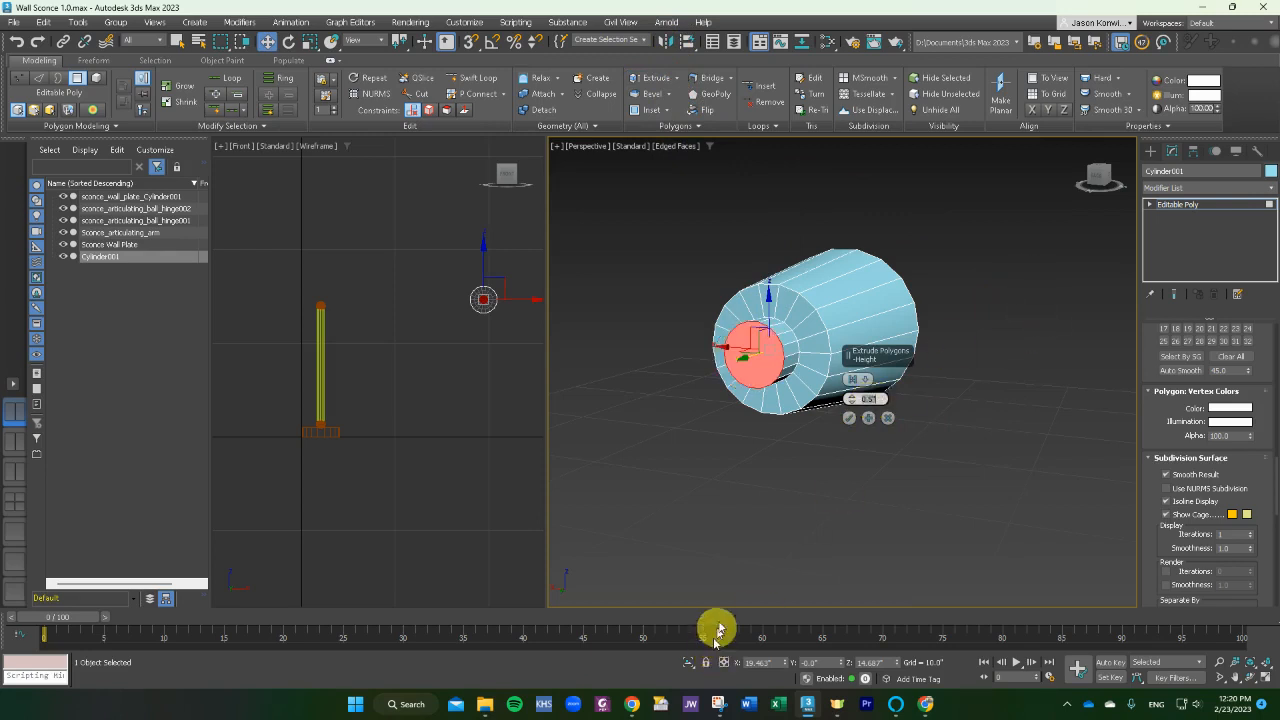
alt+middle_drag(845, 470, 809, 478)
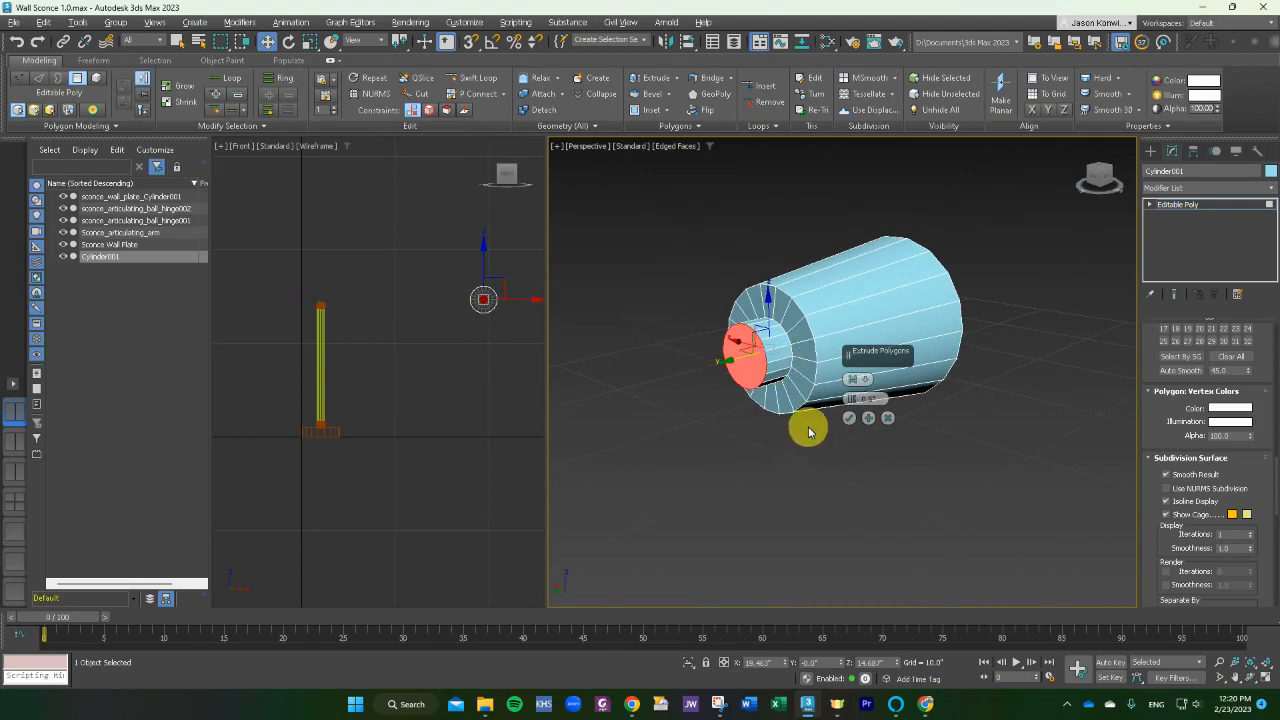
Switch to Chrome, examine the small neck on top of the lamp shade in the enlarged photo, and return to 3ds Max
key(alt+Tab)
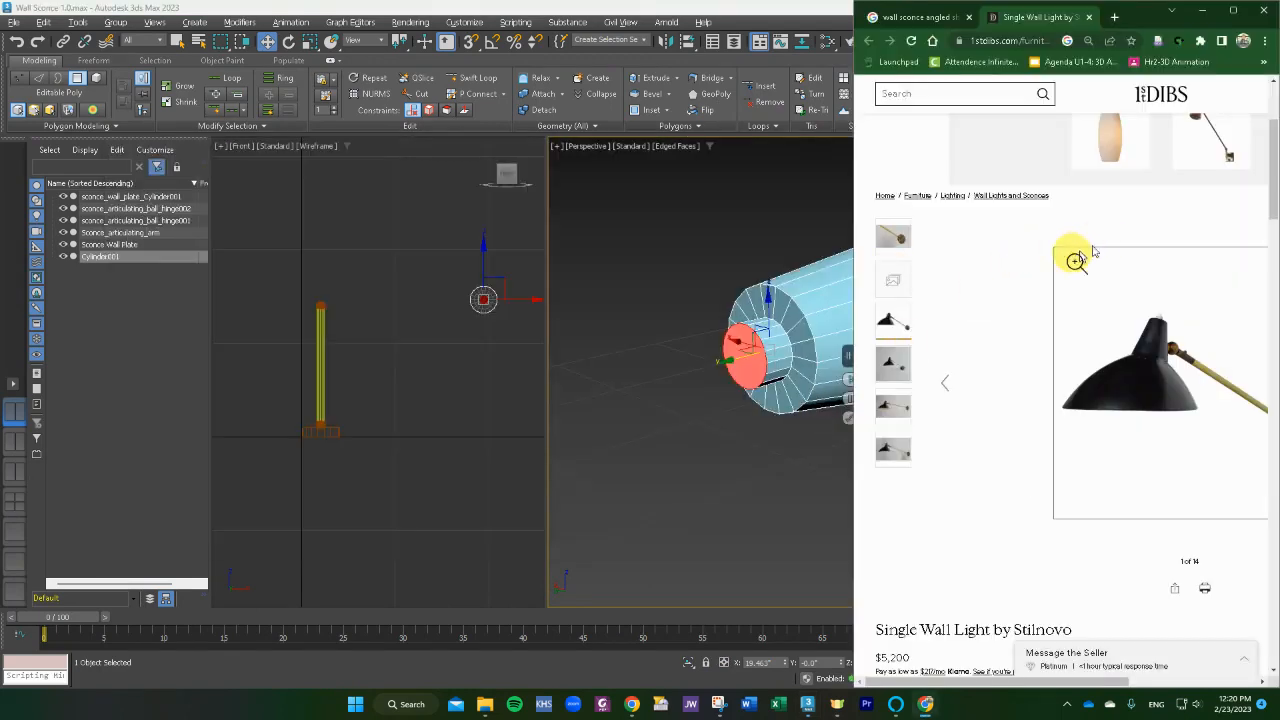
click(1180, 316)
click(1011, 190)
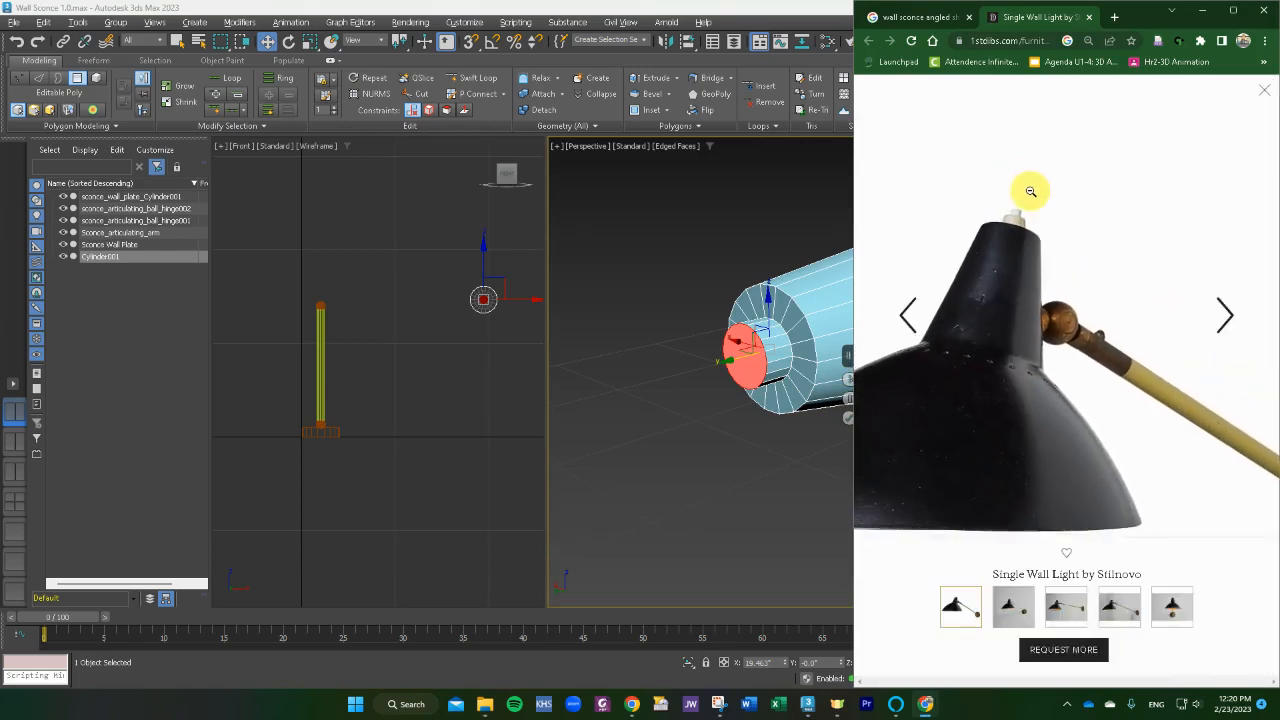
key(Escape)
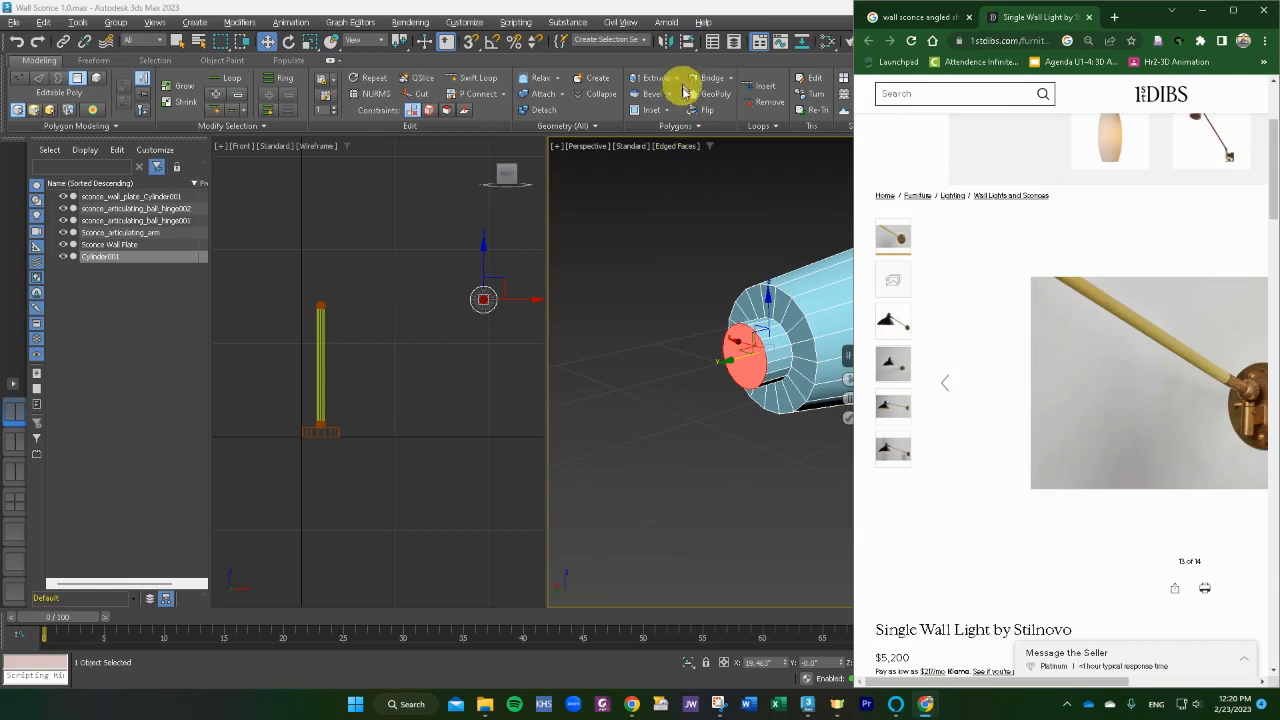
click(716, 275)
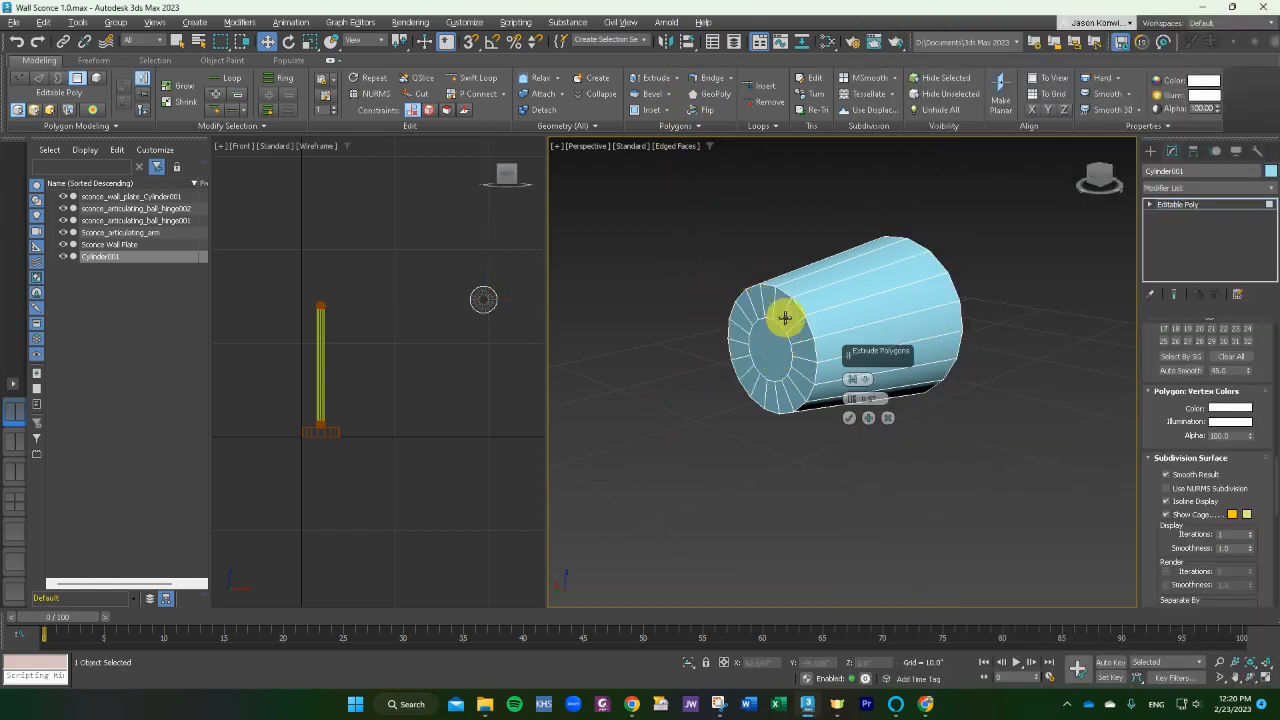
Reselect the inset polygon, apply the 0.5" extrusion to it, and clear the polygon selection
click(677, 86)
click(676, 86)
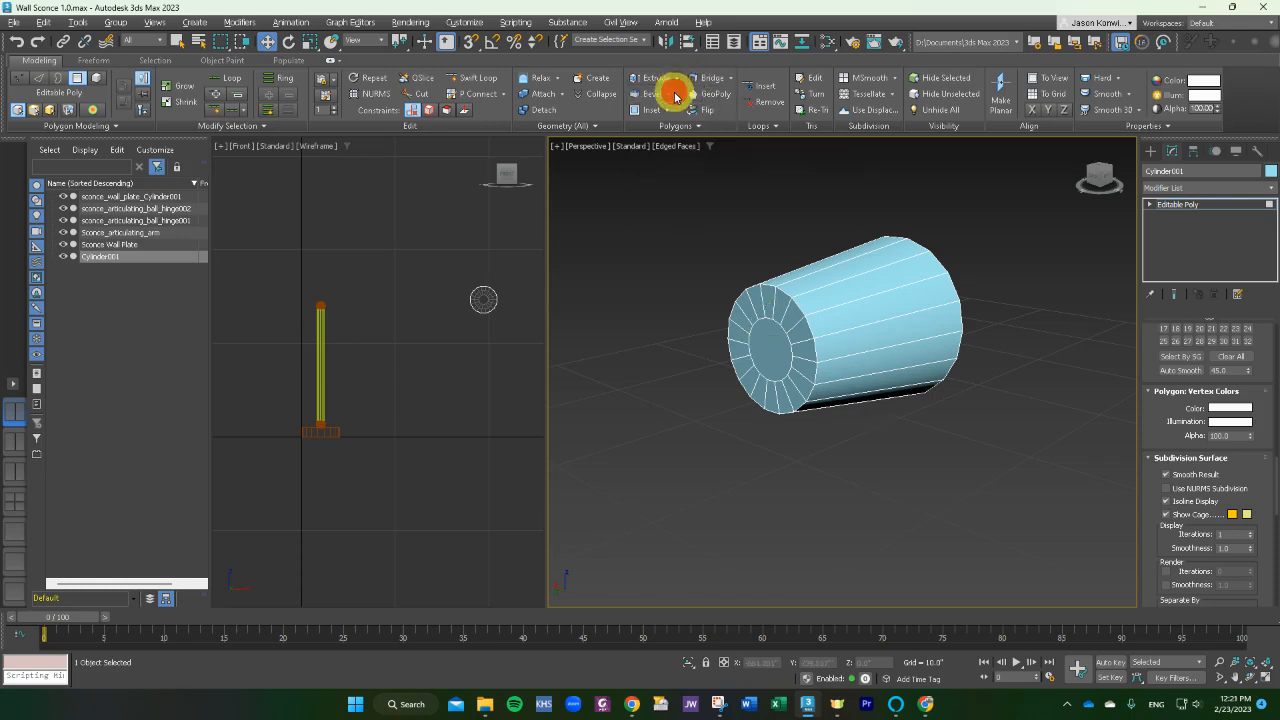
click(765, 343)
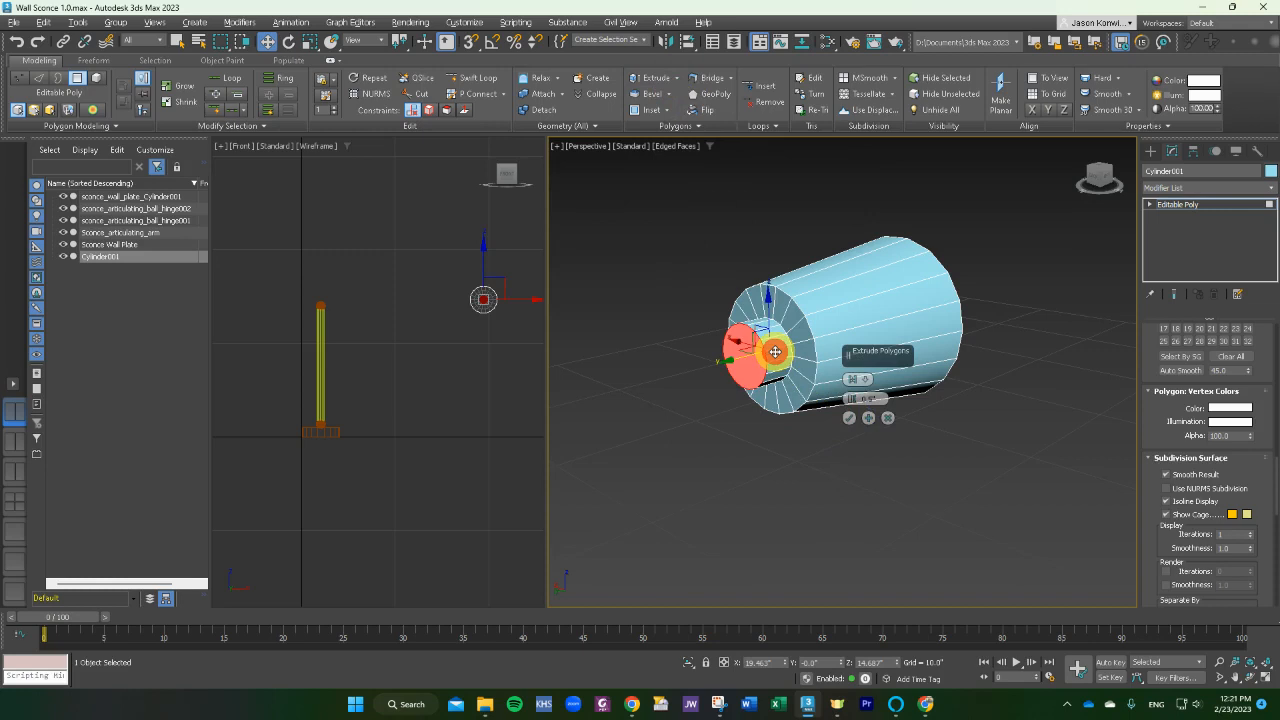
click(850, 418)
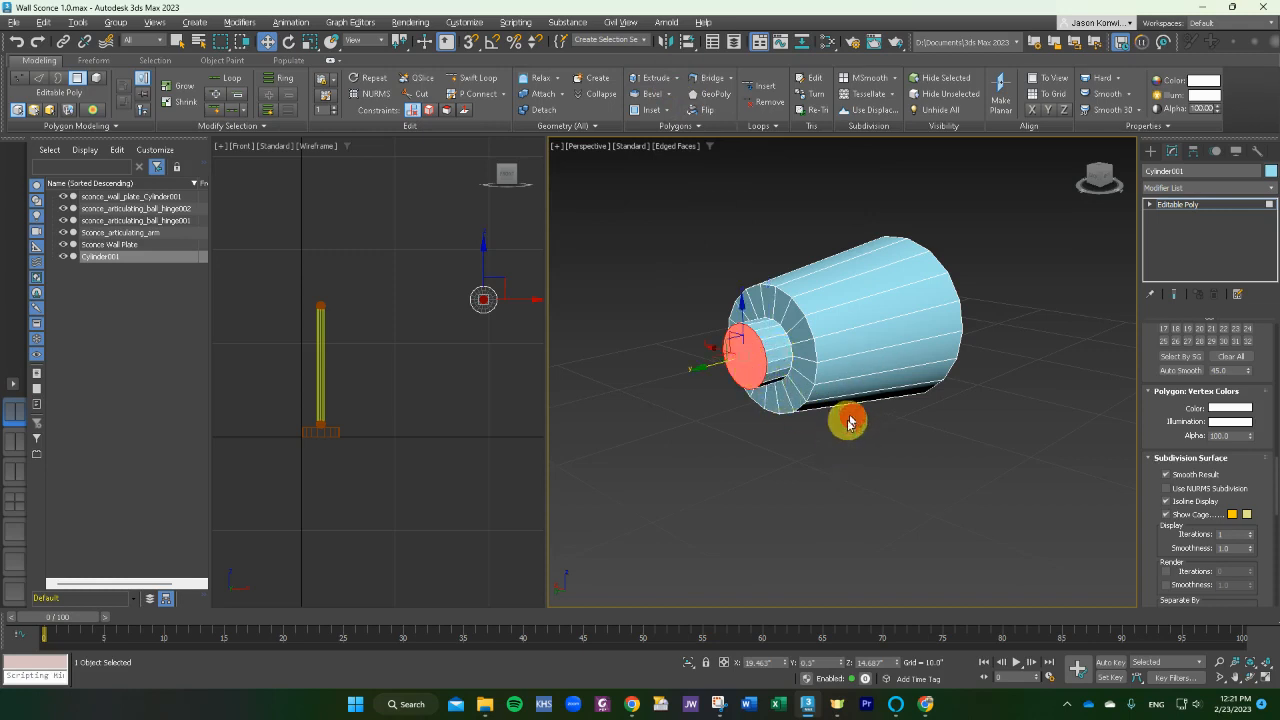
click(838, 452)
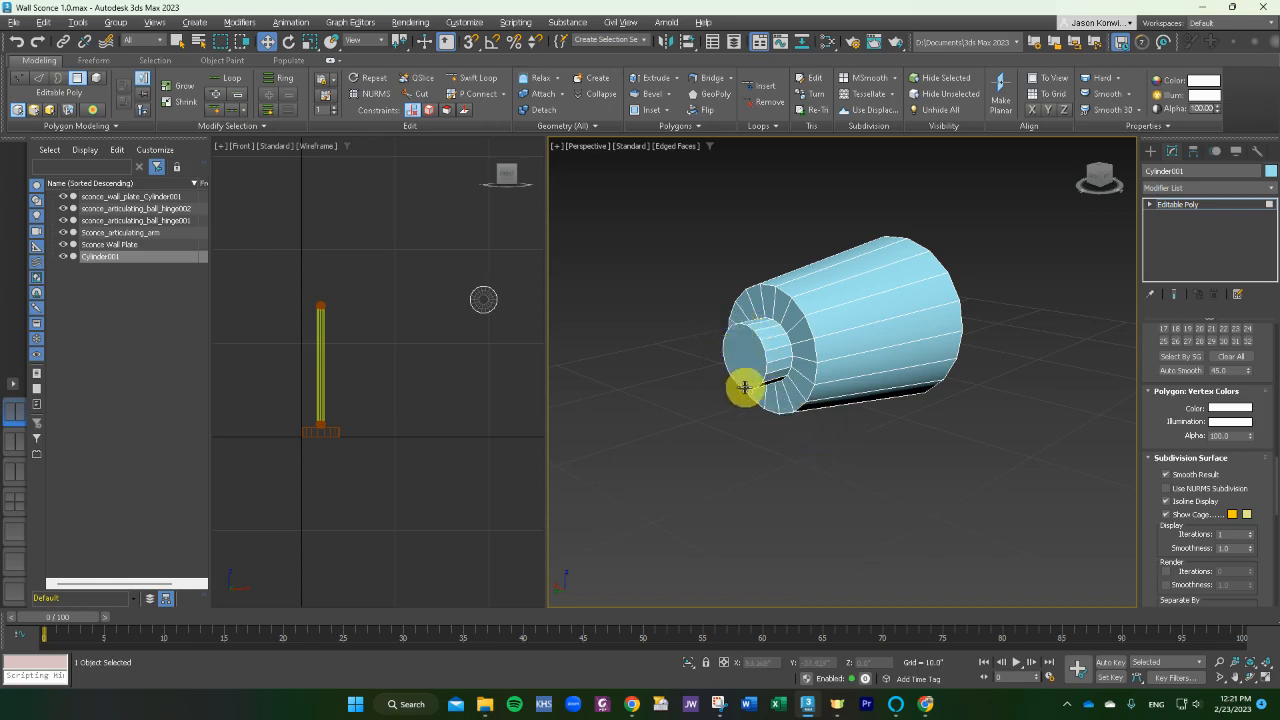
scroll(759, 343, up, 5)
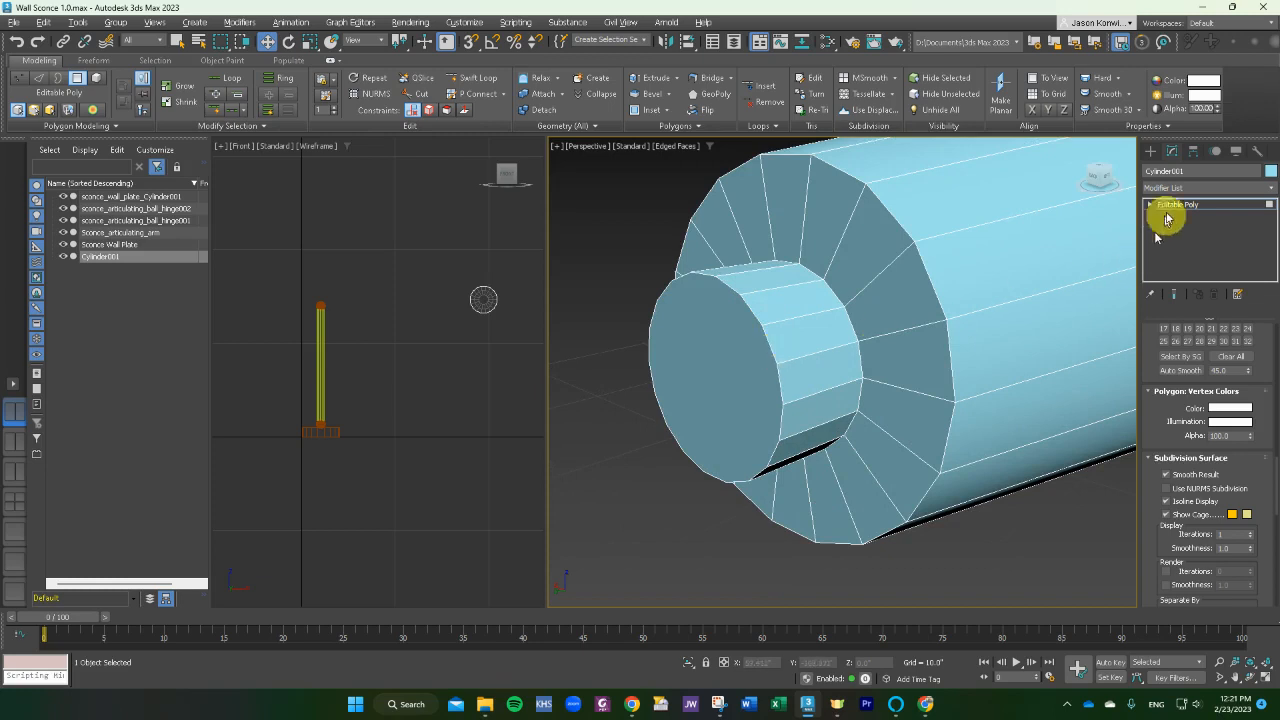
scroll(1170, 410, up, 10)
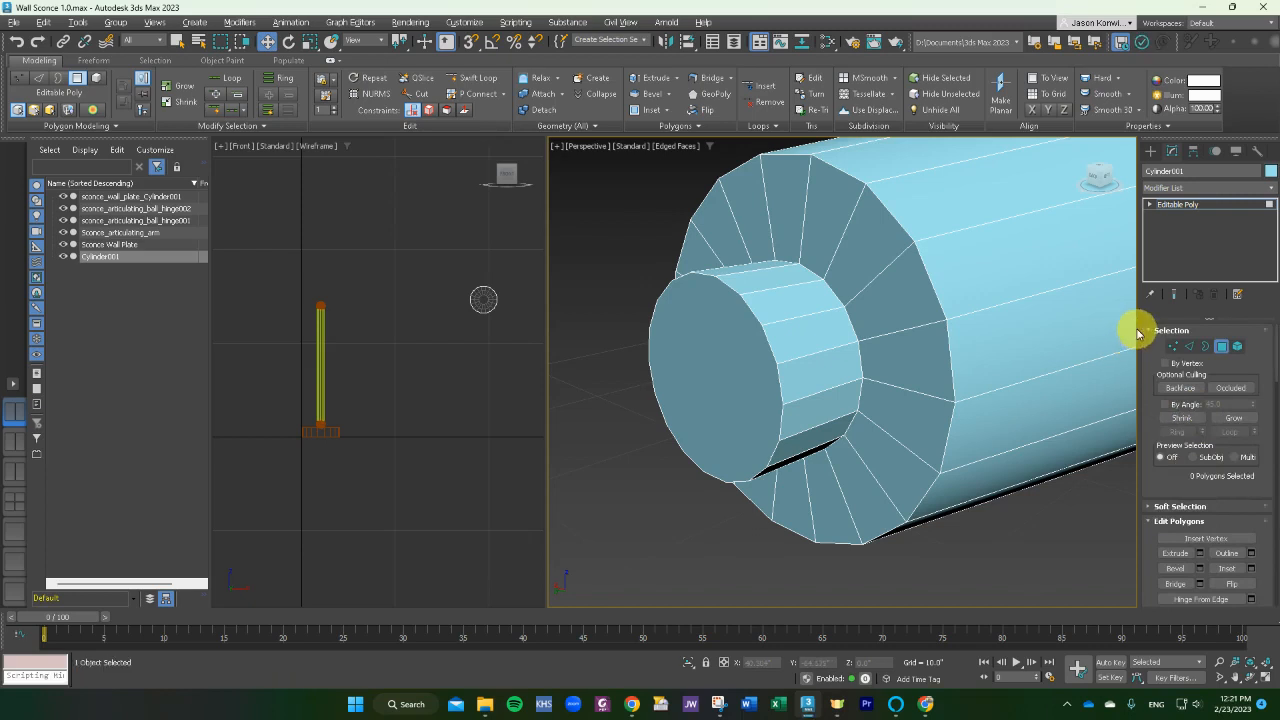
drag(1138, 328, 1012, 347)
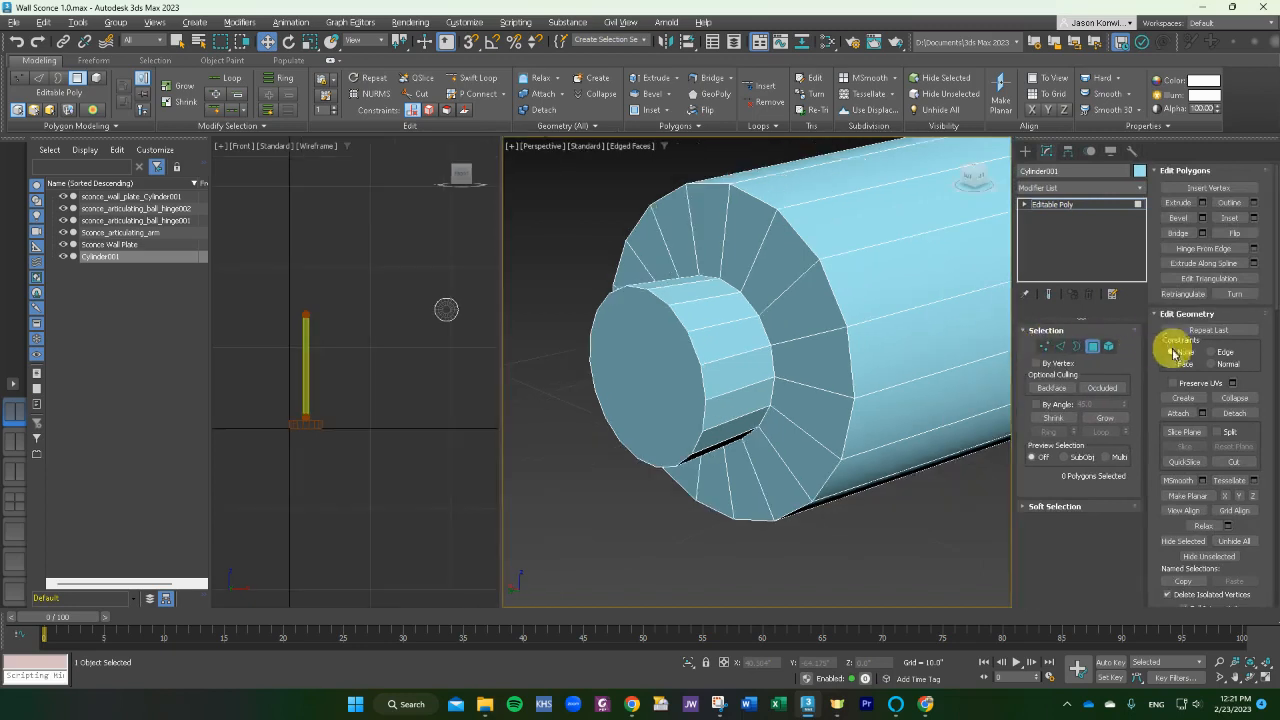
scroll(1251, 443, down, 5)
scroll(1222, 490, down, 4)
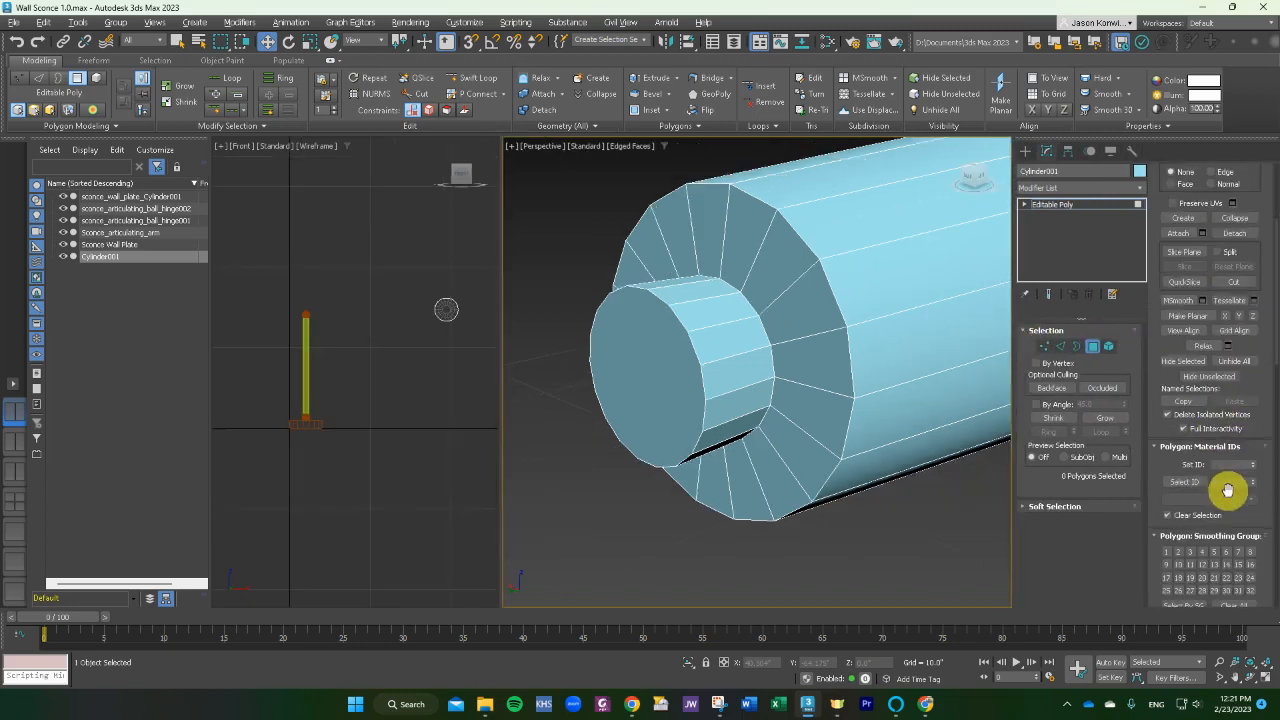
scroll(1251, 552, up, 3)
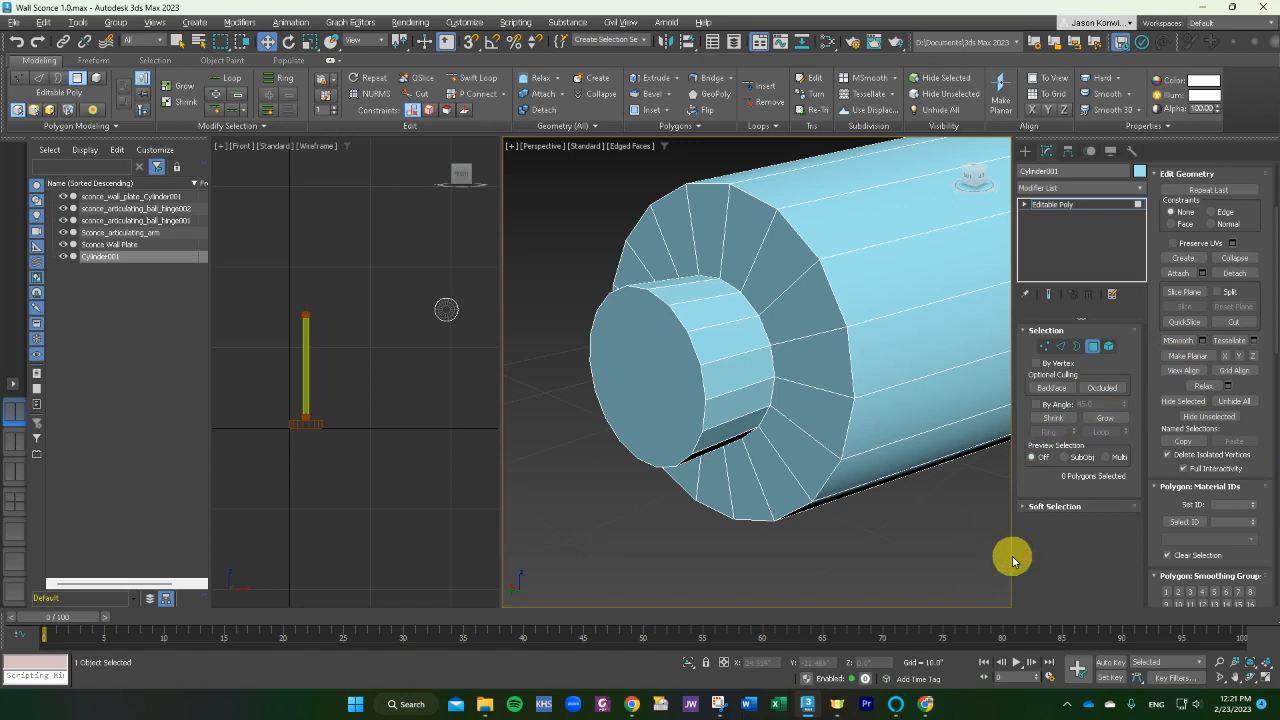
drag(1013, 556, 1154, 563)
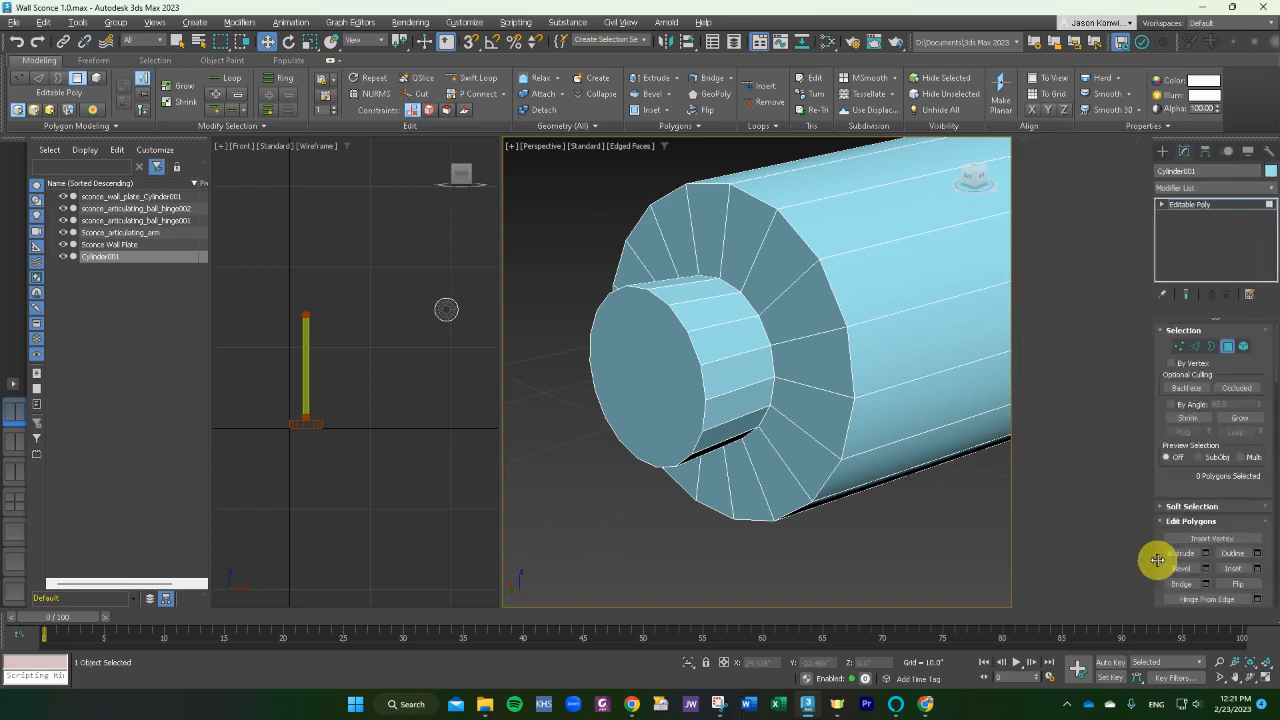
Select the complete edge loop around the outer rim of the extruded neck using Loop Cylinder Ends
click(1213, 347)
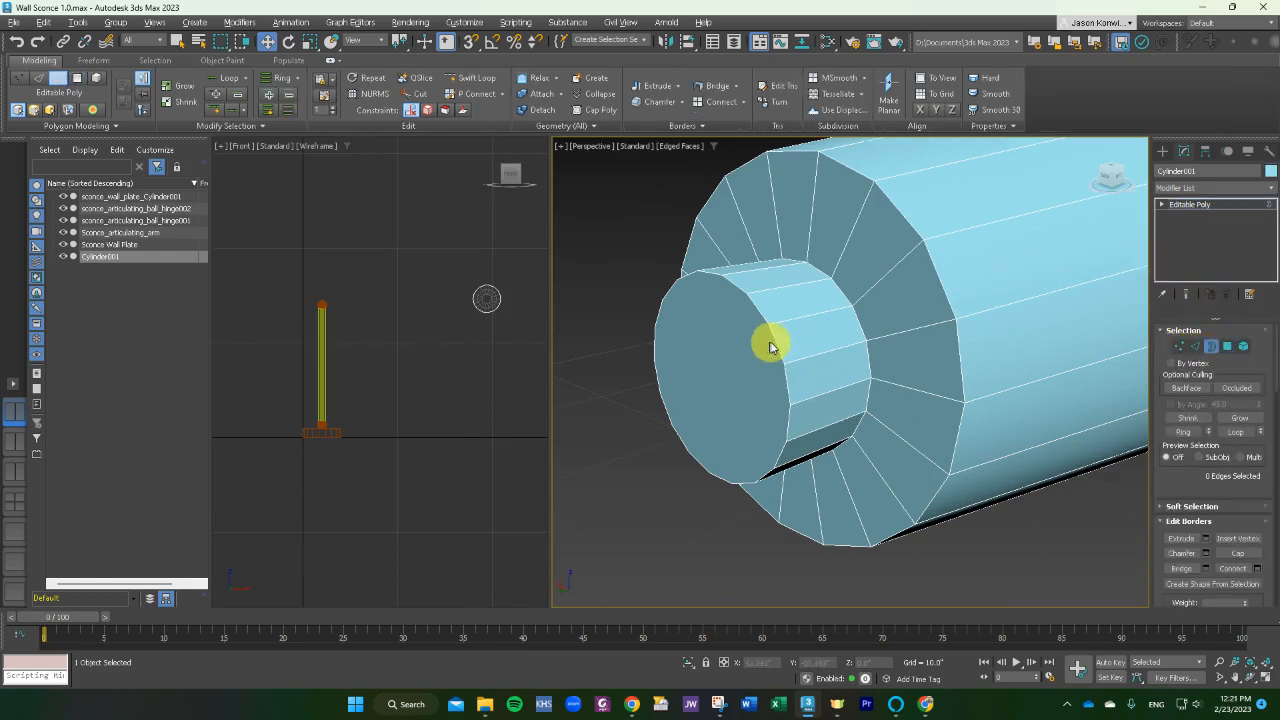
click(1197, 347)
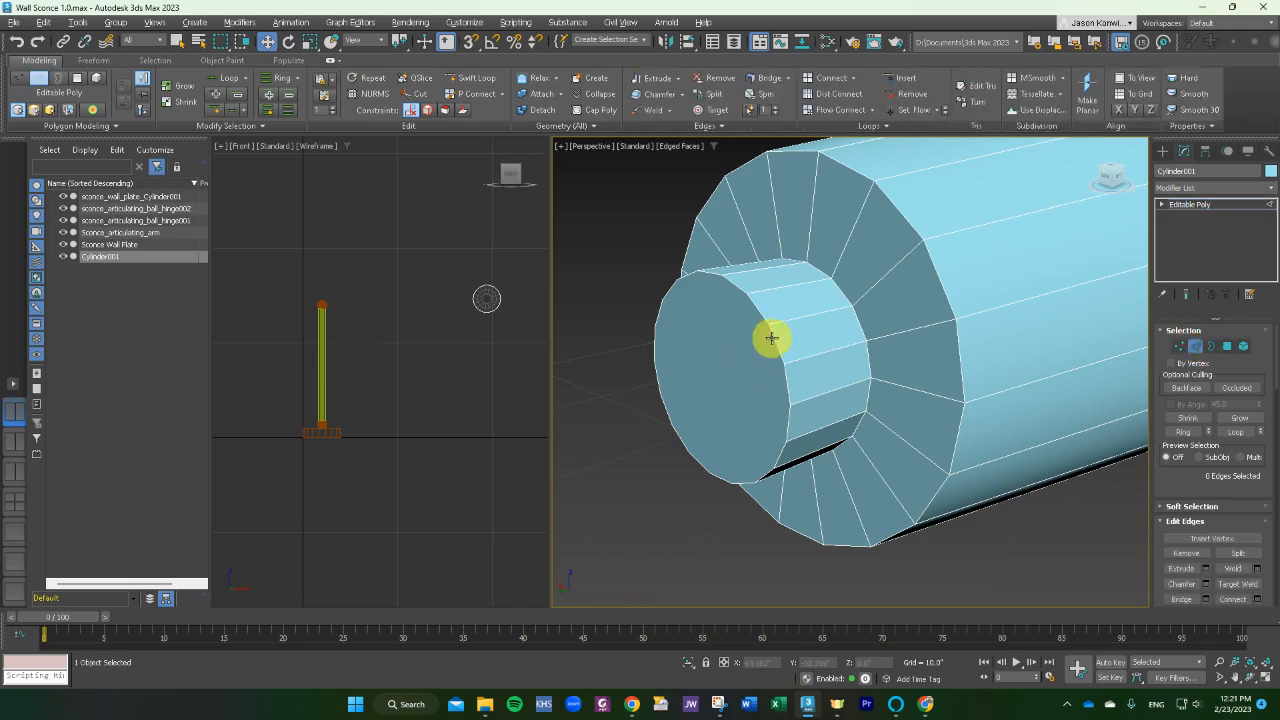
click(772, 338)
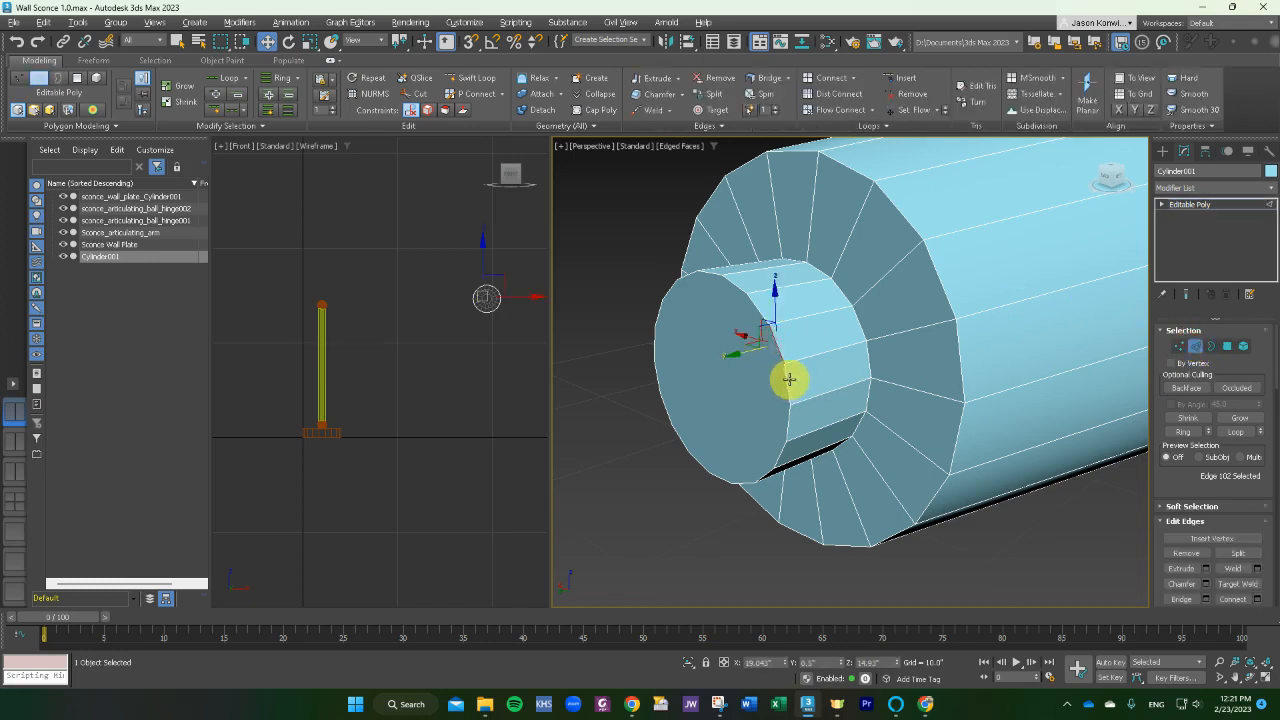
click(788, 380)
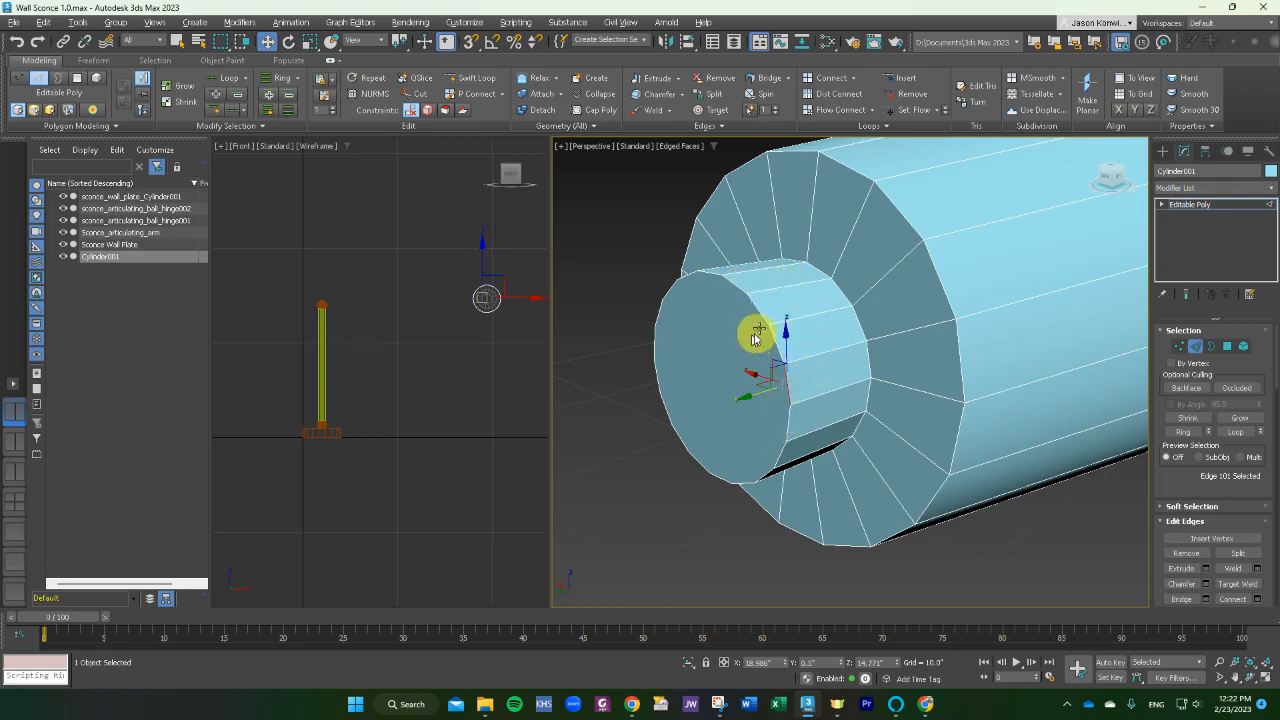
click(247, 80)
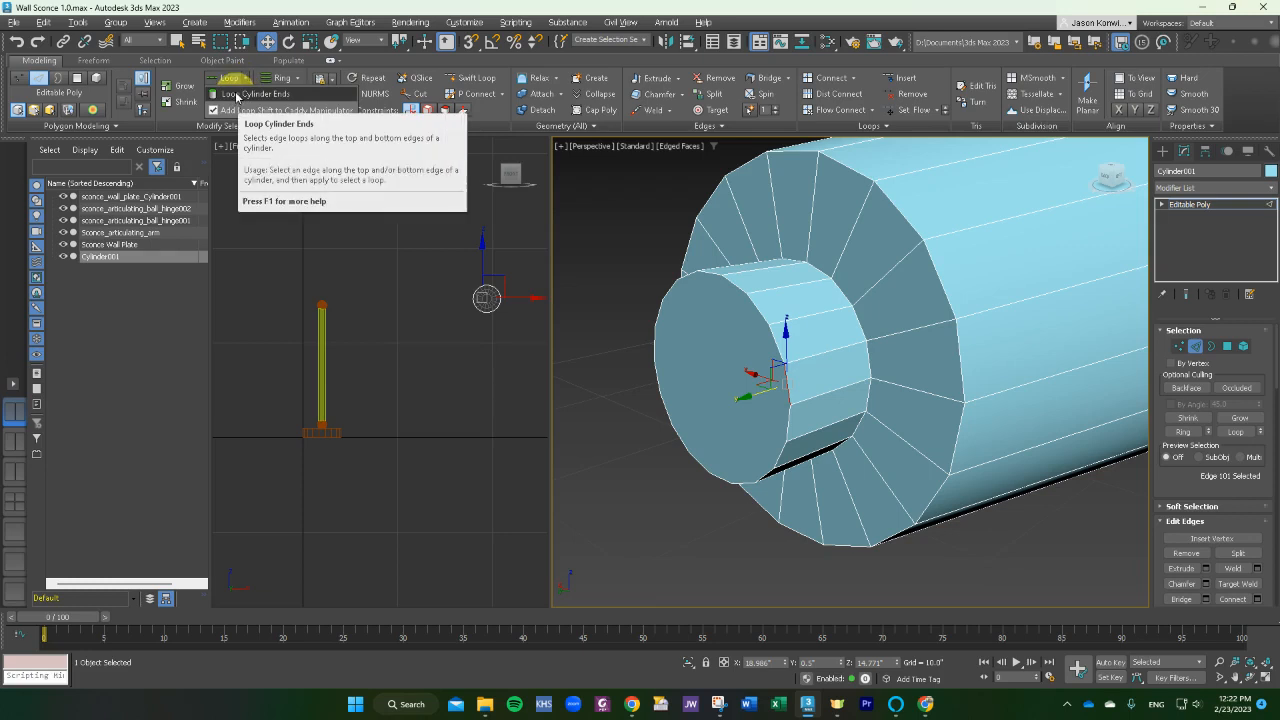
click(237, 96)
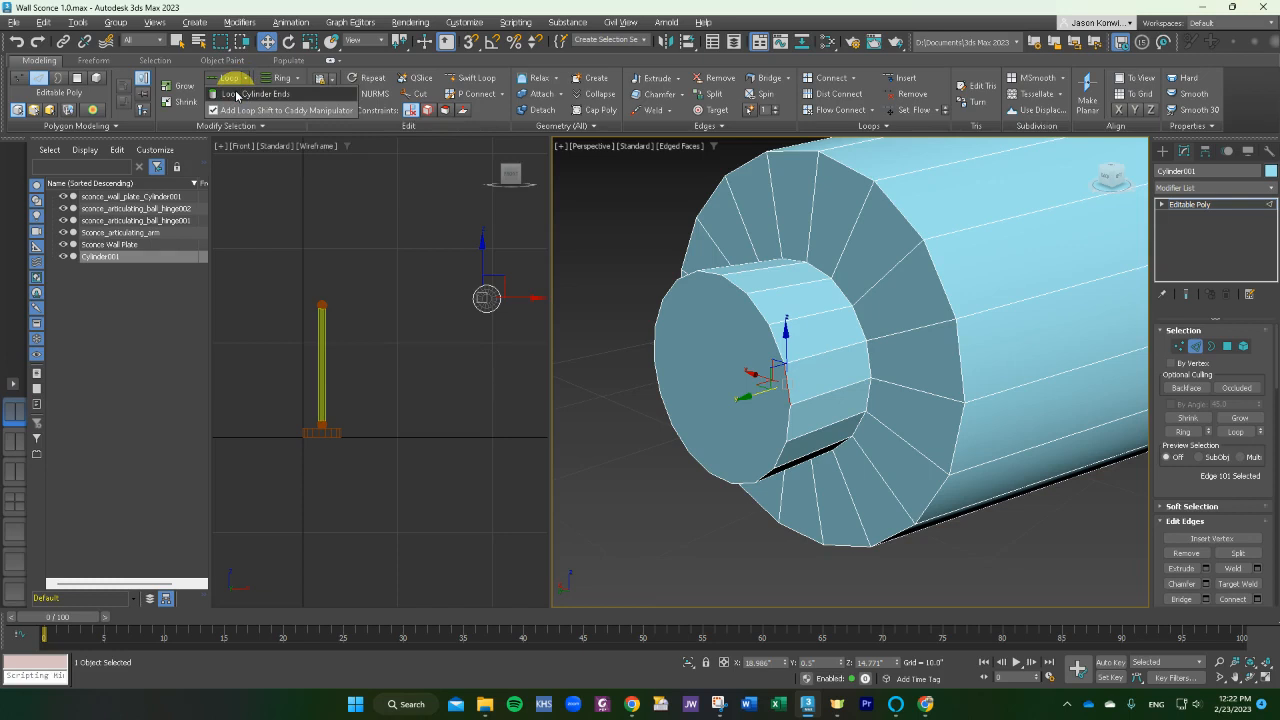
click(237, 96)
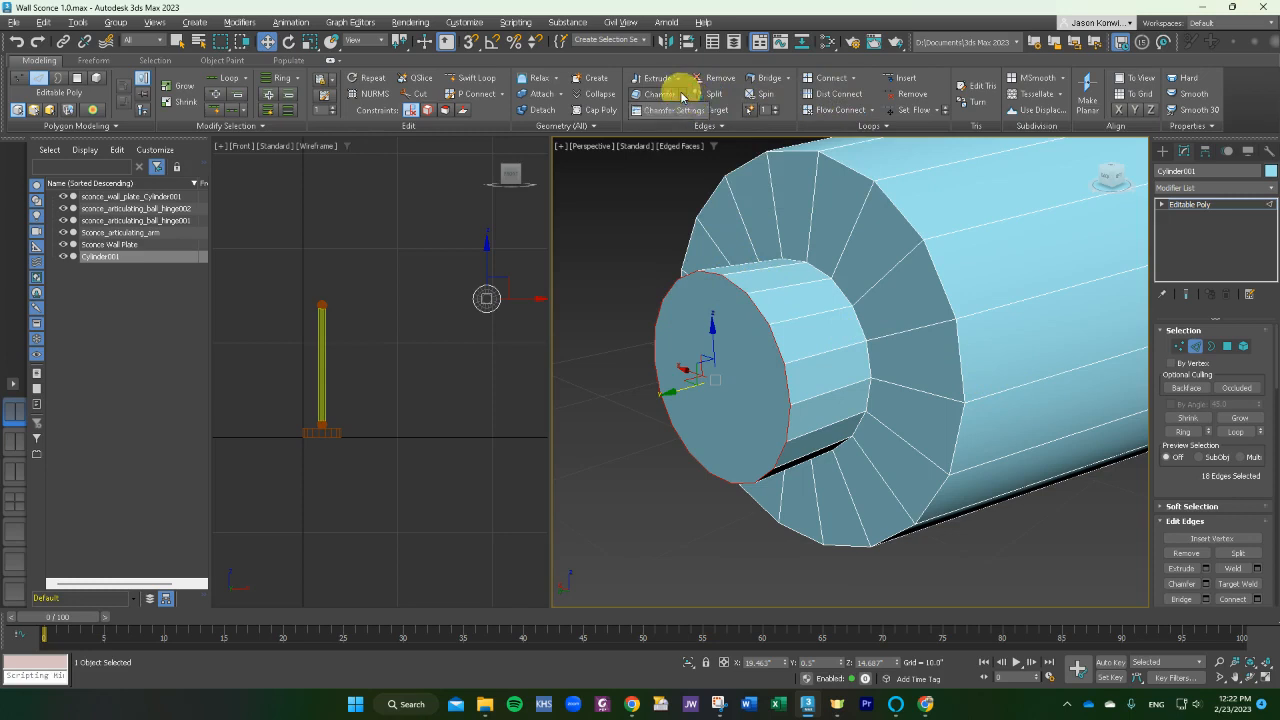
Chamfer the selected rim loop of the neck by 0.1" with 2 segments
click(678, 109)
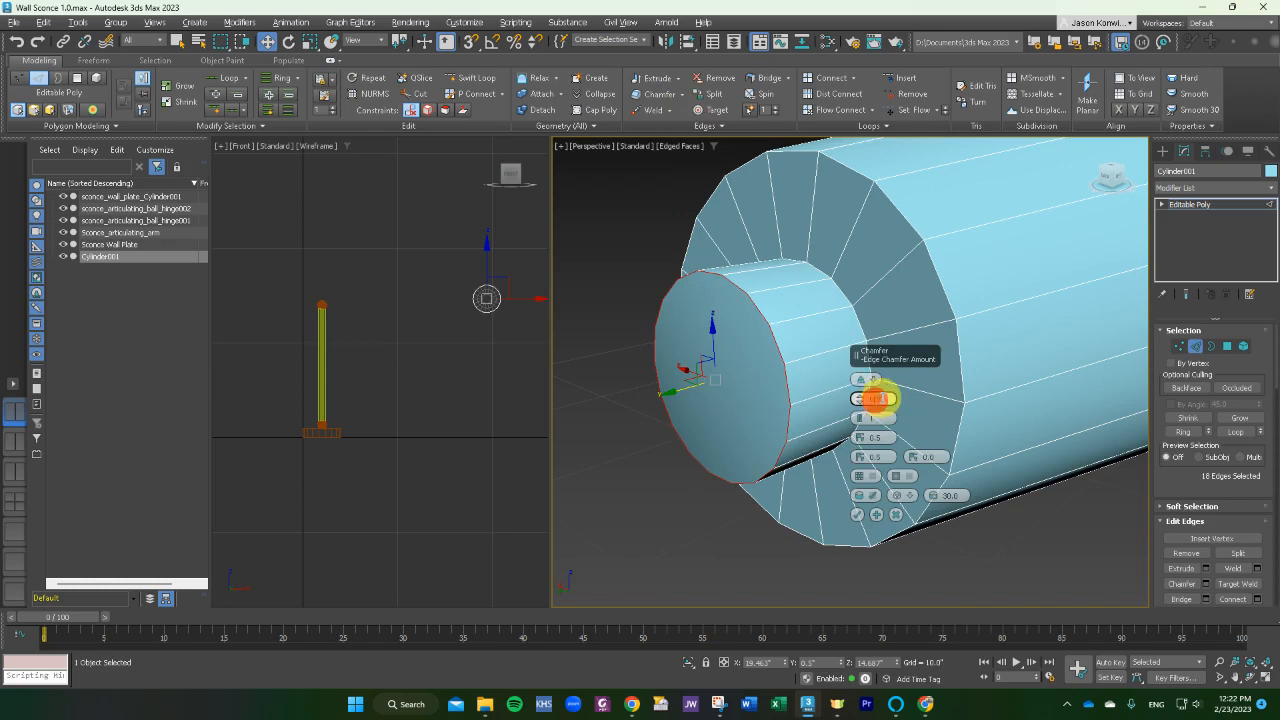
click(875, 398)
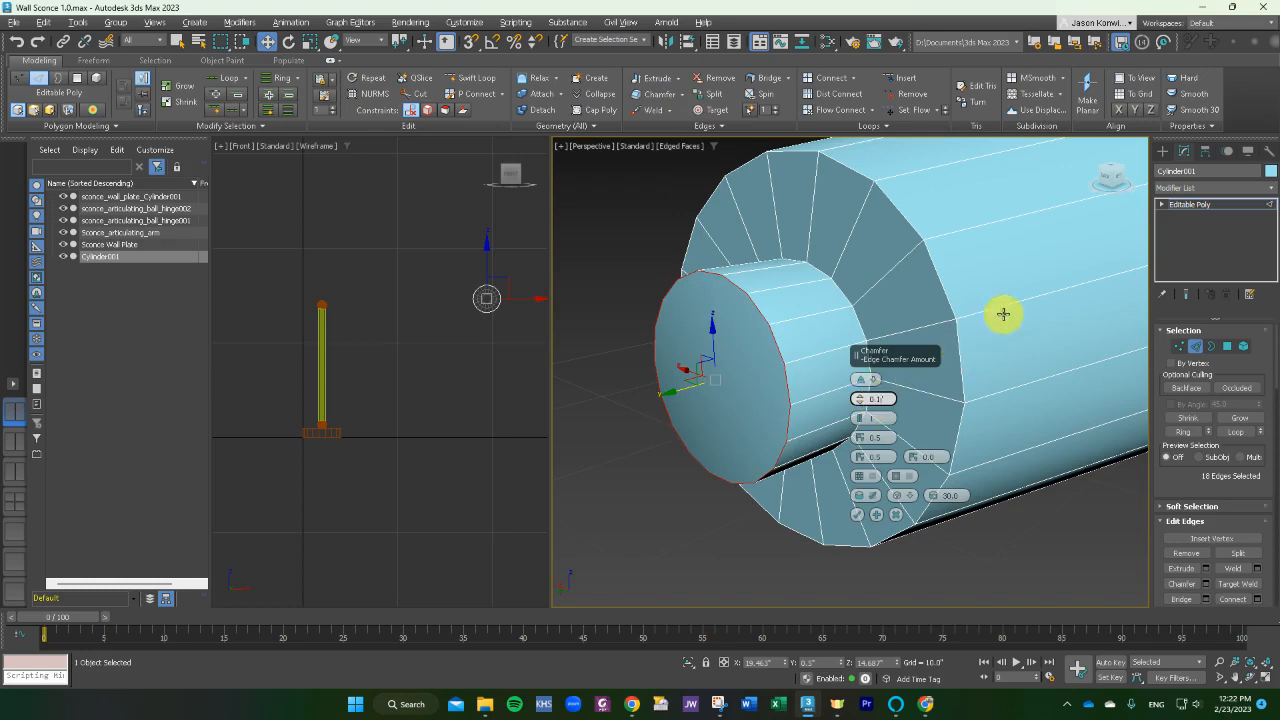
text(0.11)
key(Return)
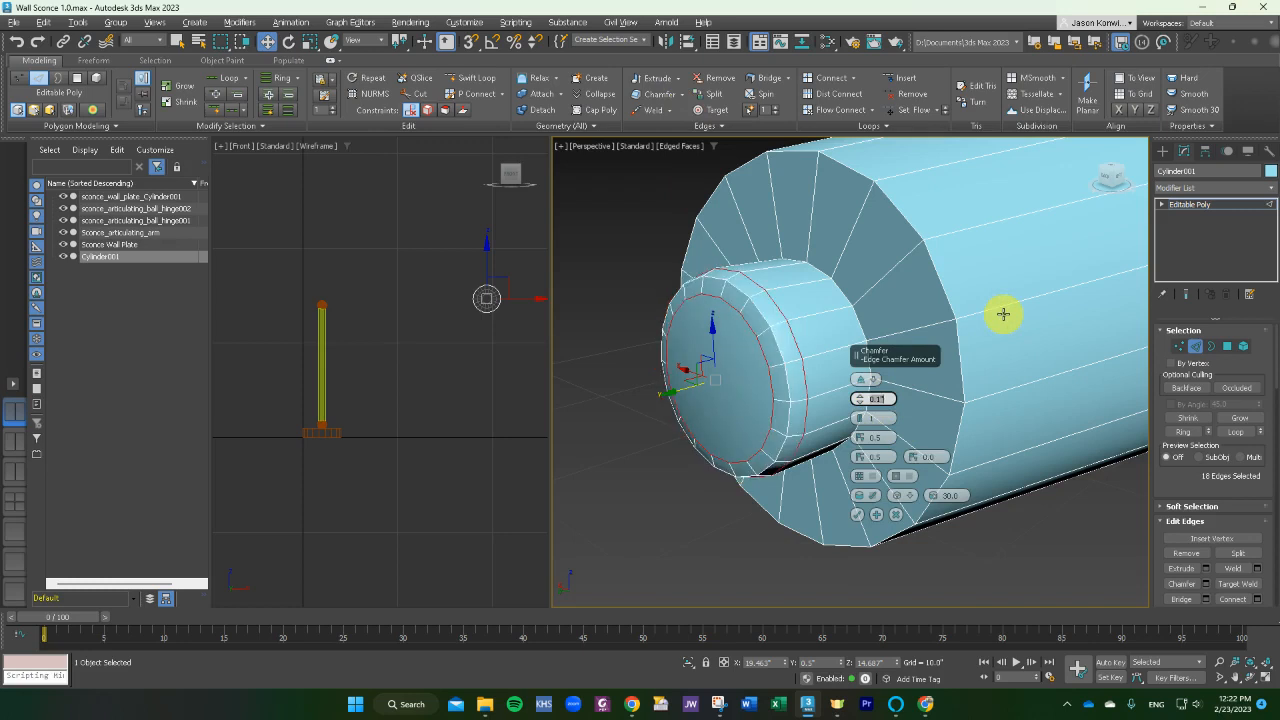
click(874, 418)
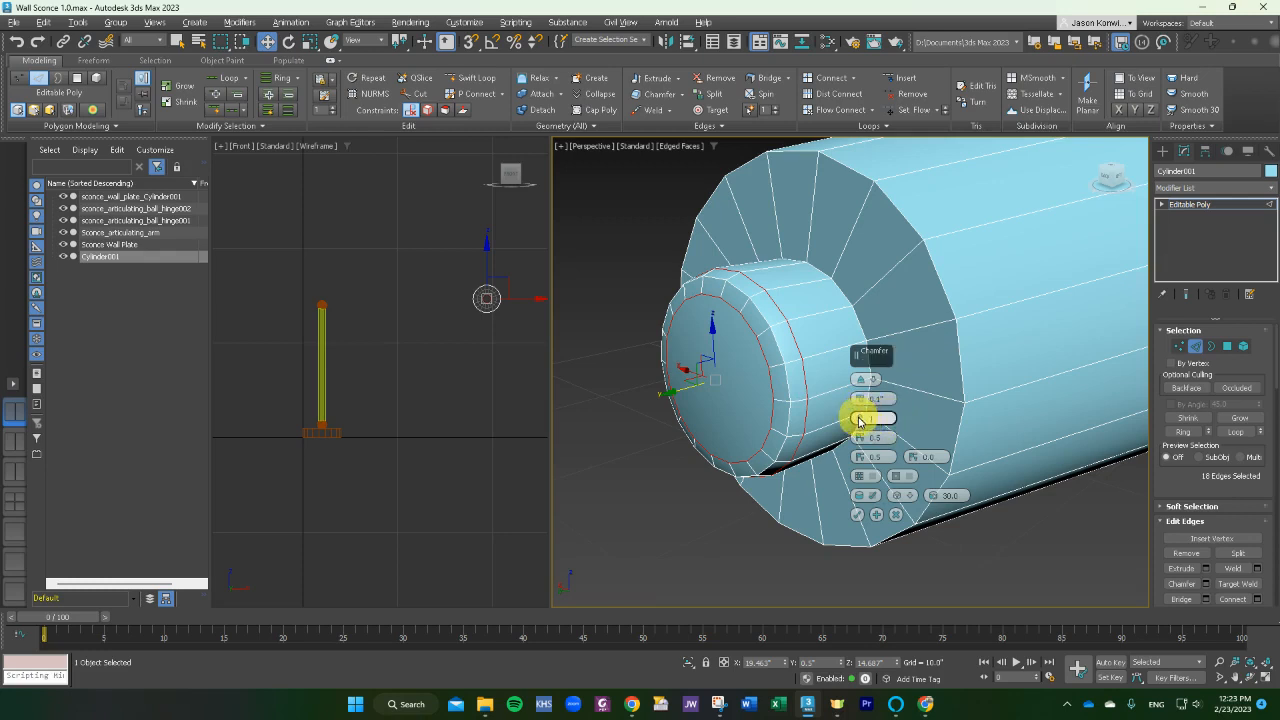
drag(859, 421, 866, 421)
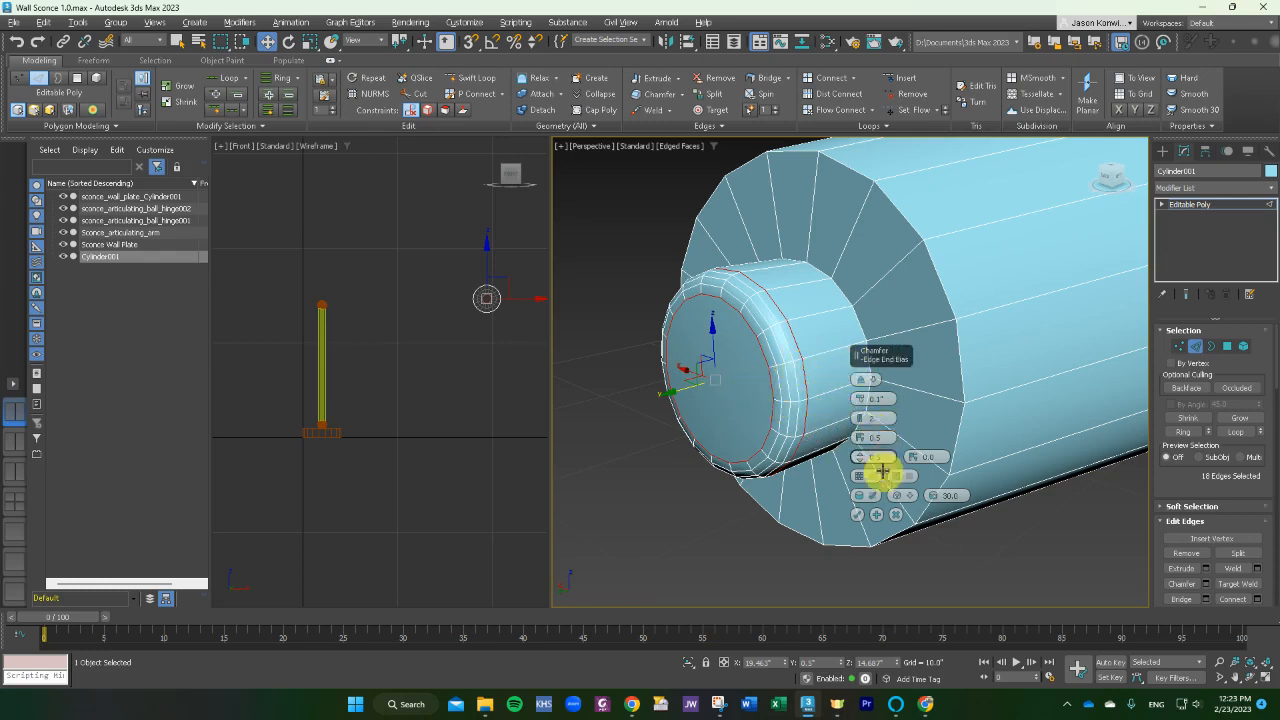
click(857, 517)
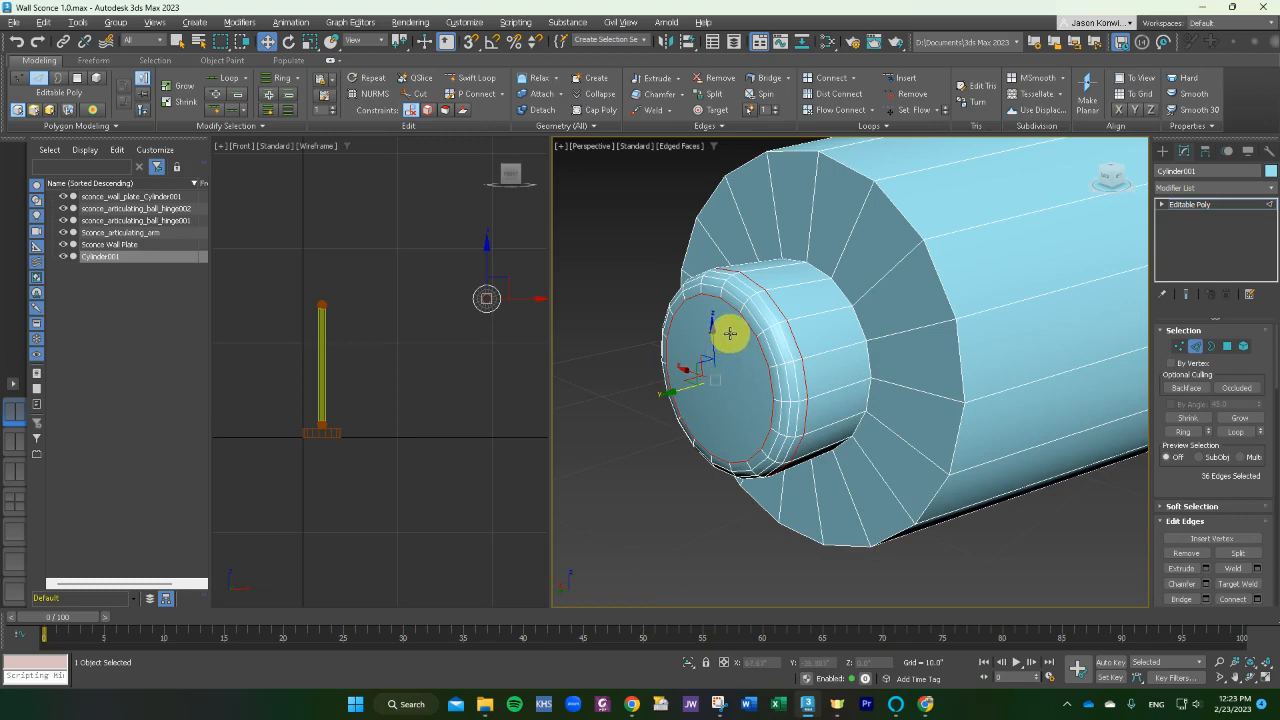
Switch to Chrome, enlarge the black shade photo, examine the small fitting on top of the shade, and return to 3ds Max
key(alt+Tab)
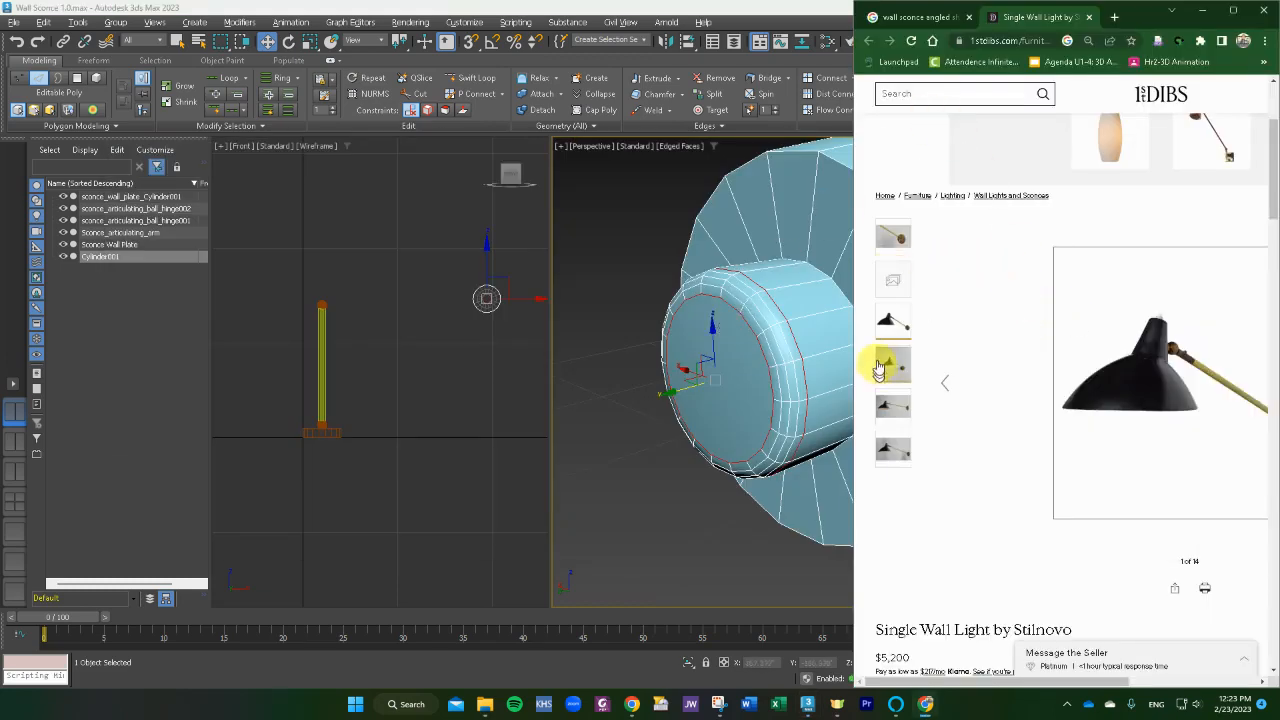
click(892, 322)
click(1142, 305)
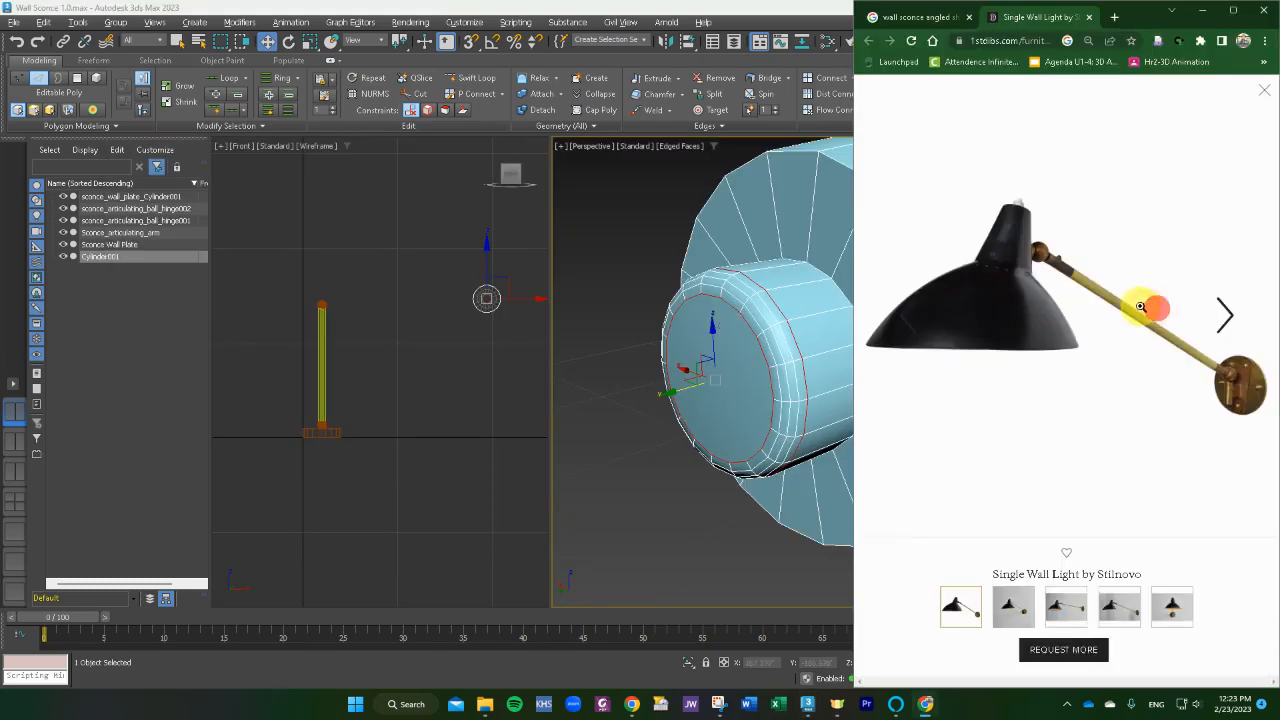
click(1020, 198)
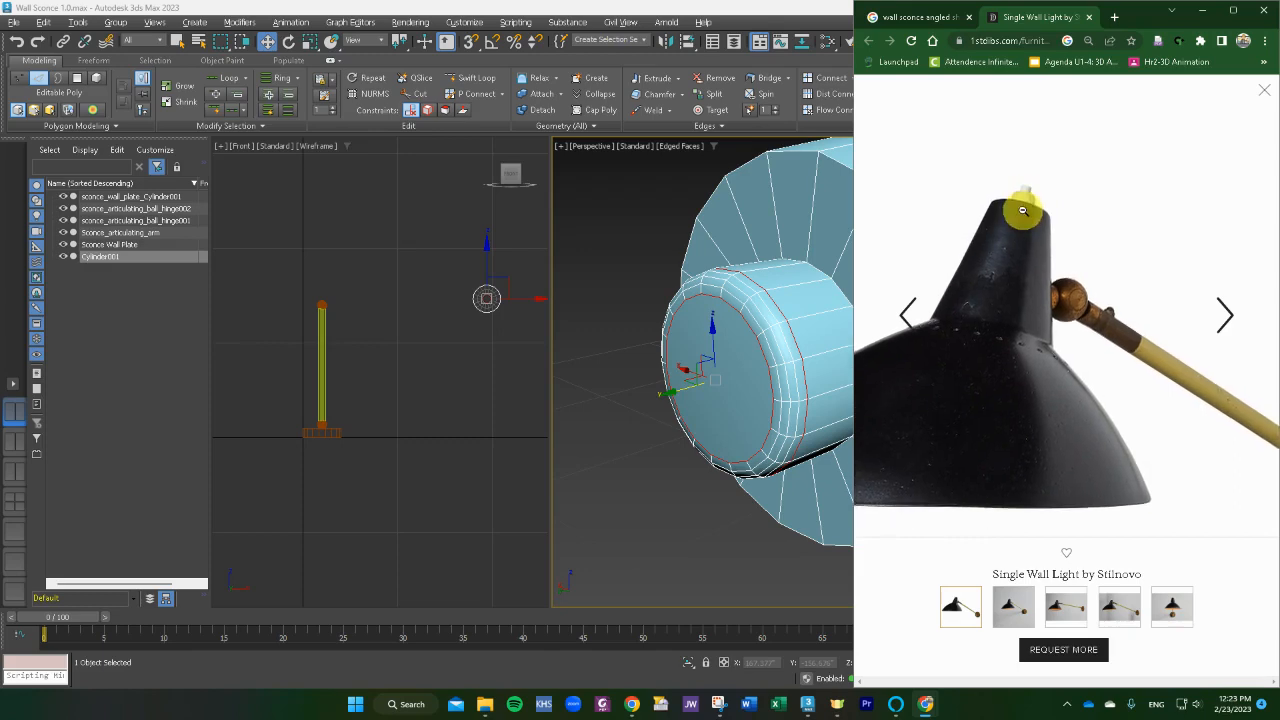
key(alt+Tab)
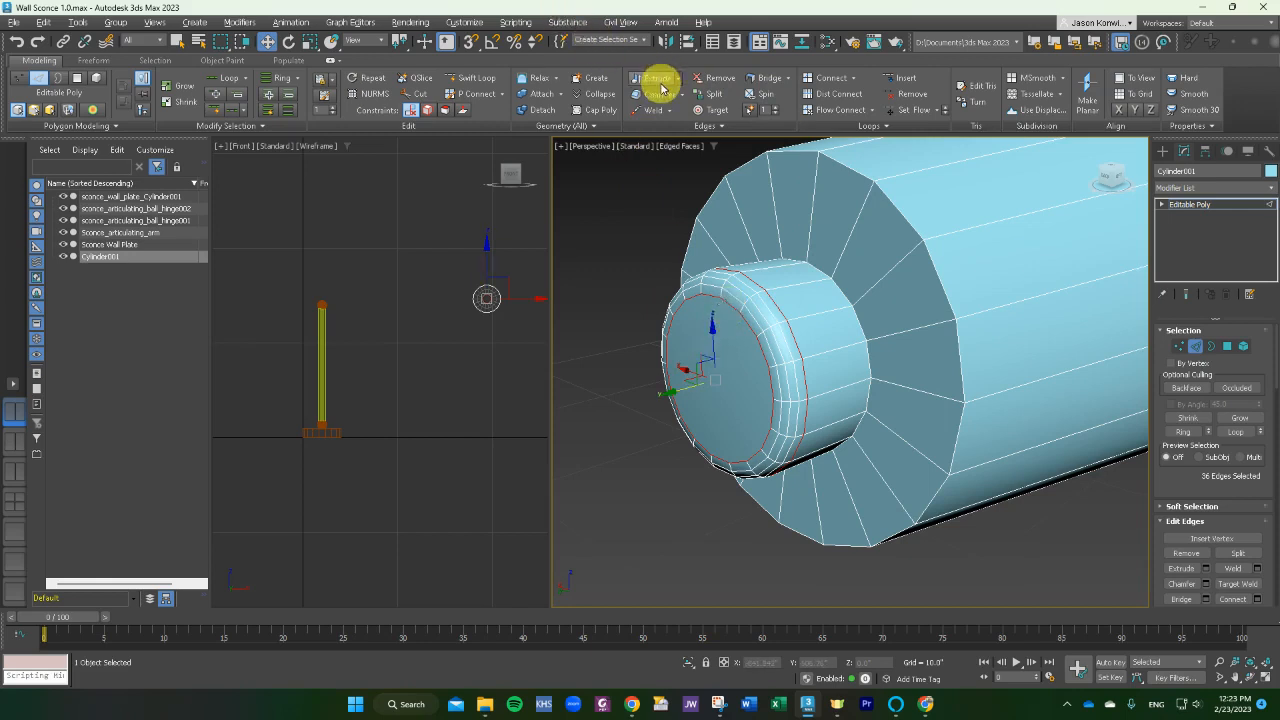
Inset the flat end polygon of the chamfered neck by 0.25"
click(1228, 347)
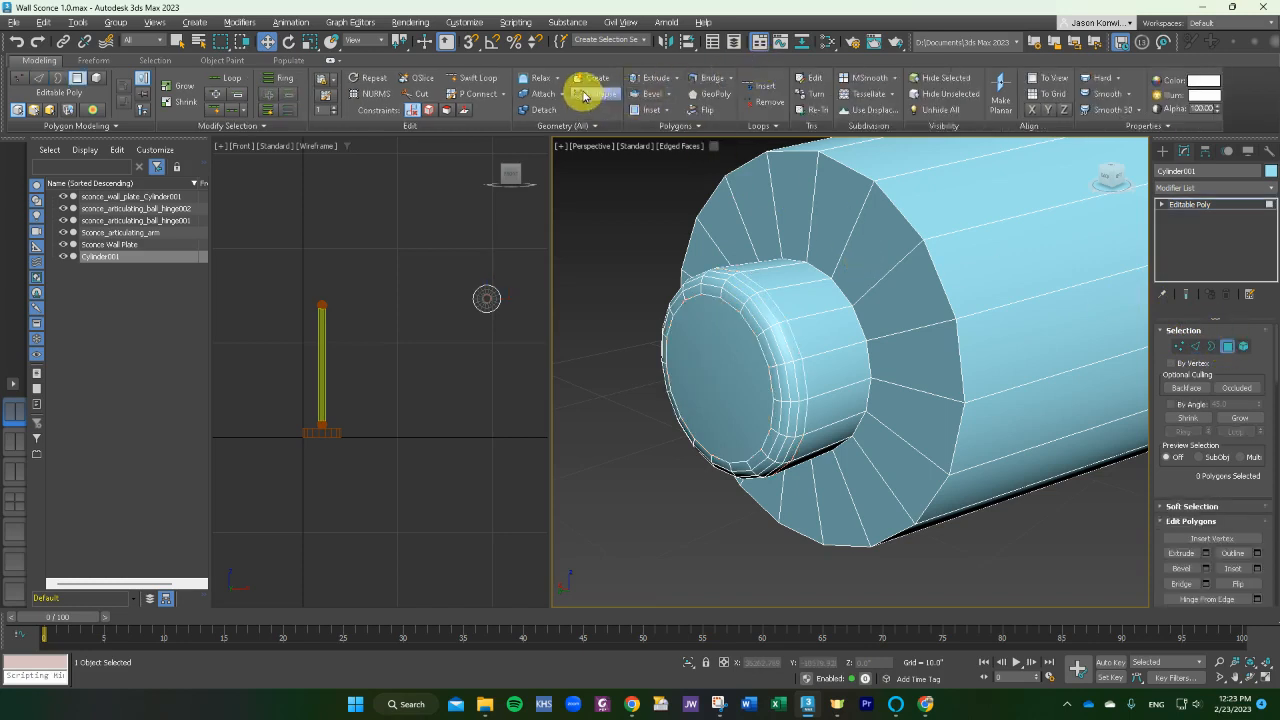
click(746, 365)
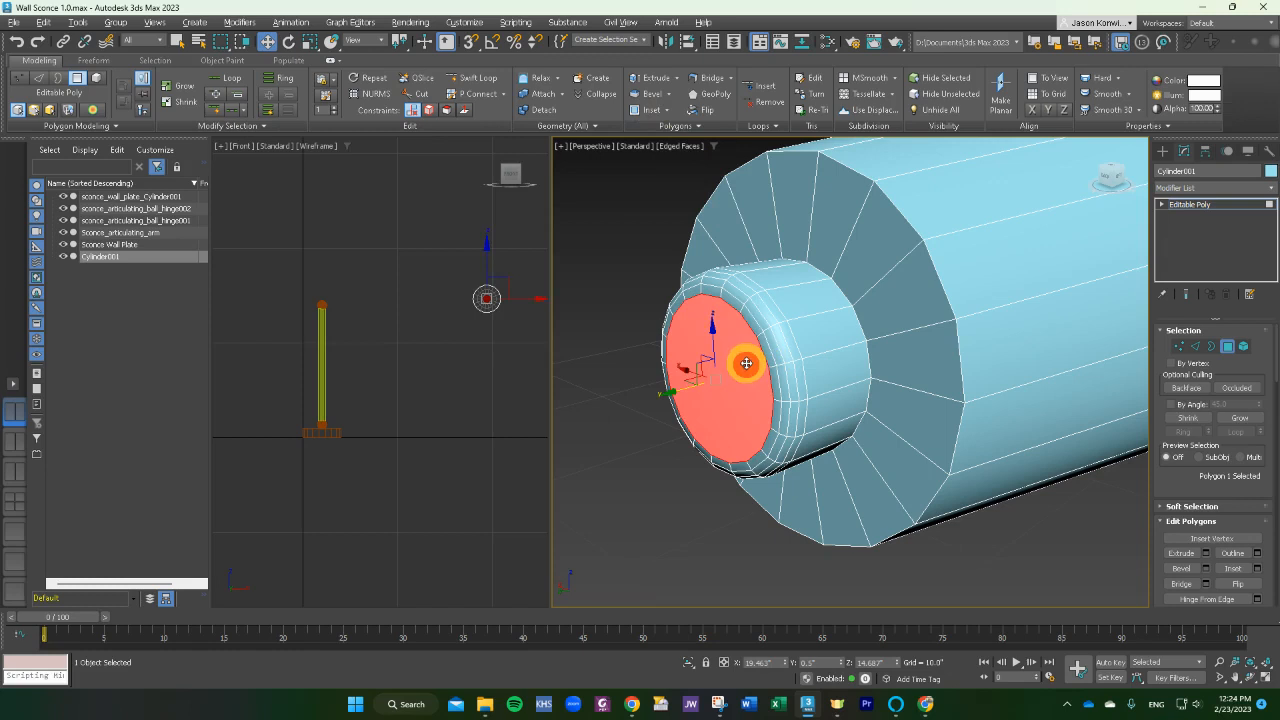
click(669, 112)
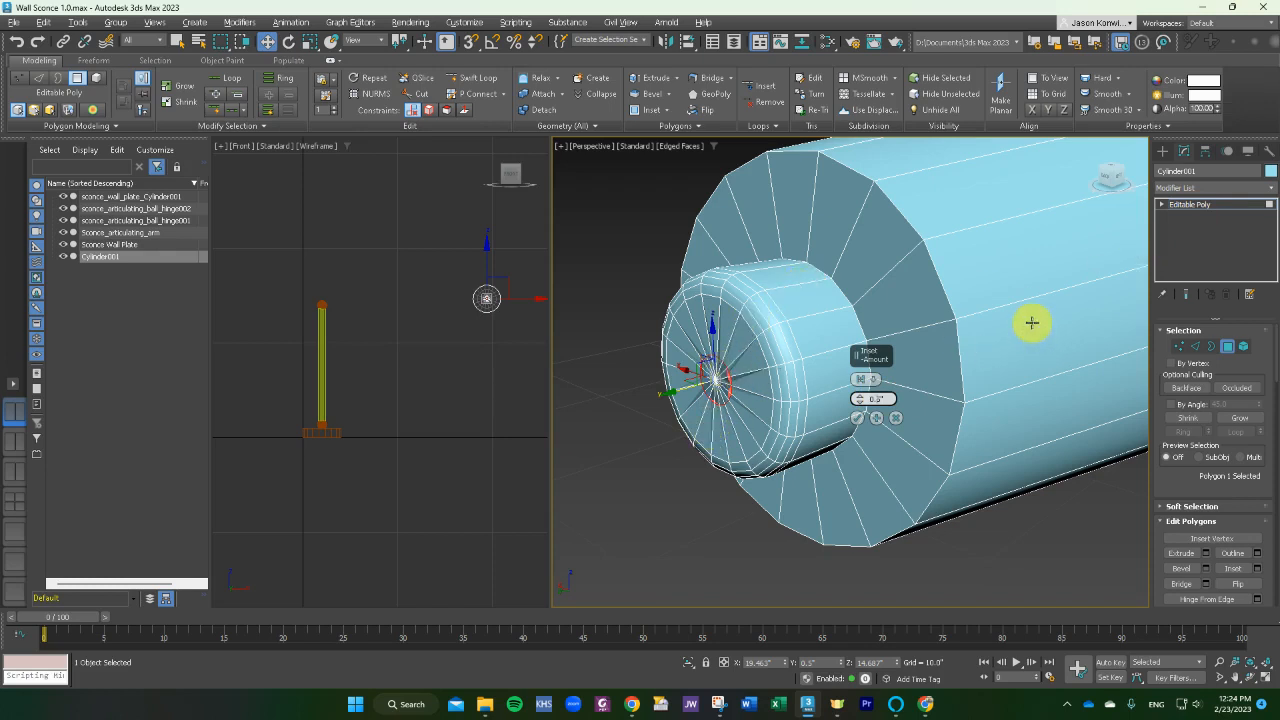
key(Return)
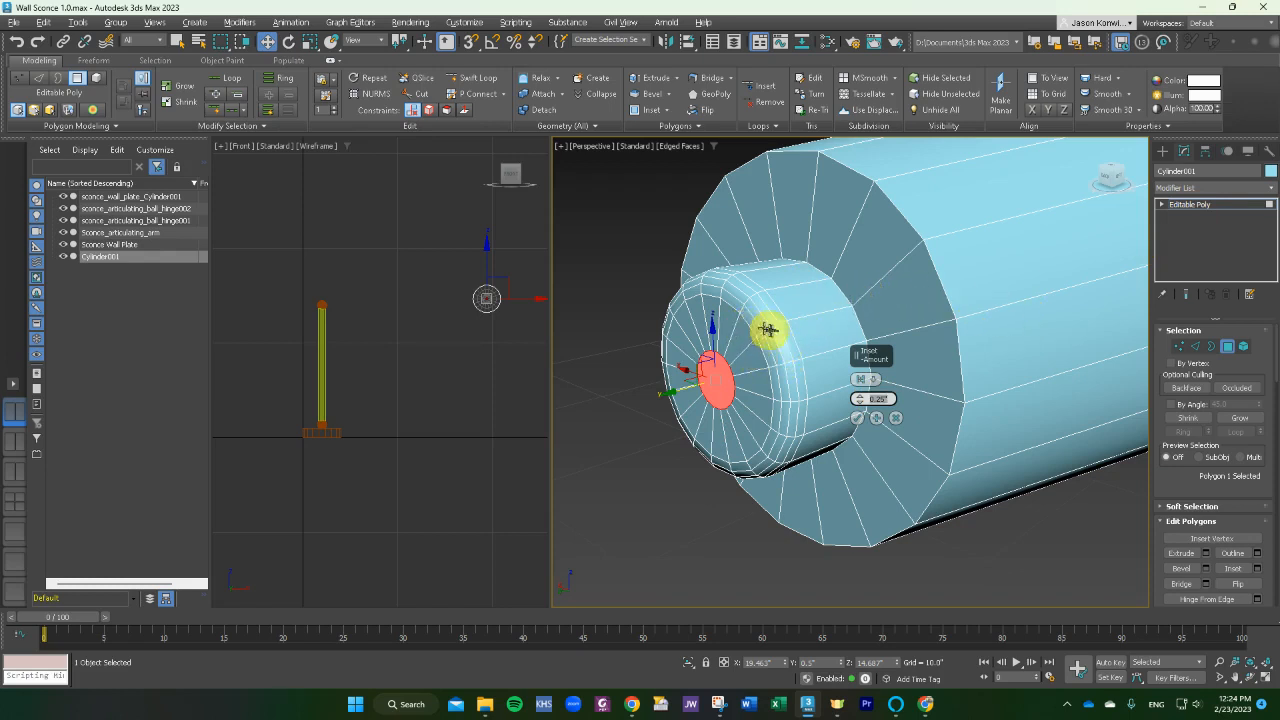
click(858, 422)
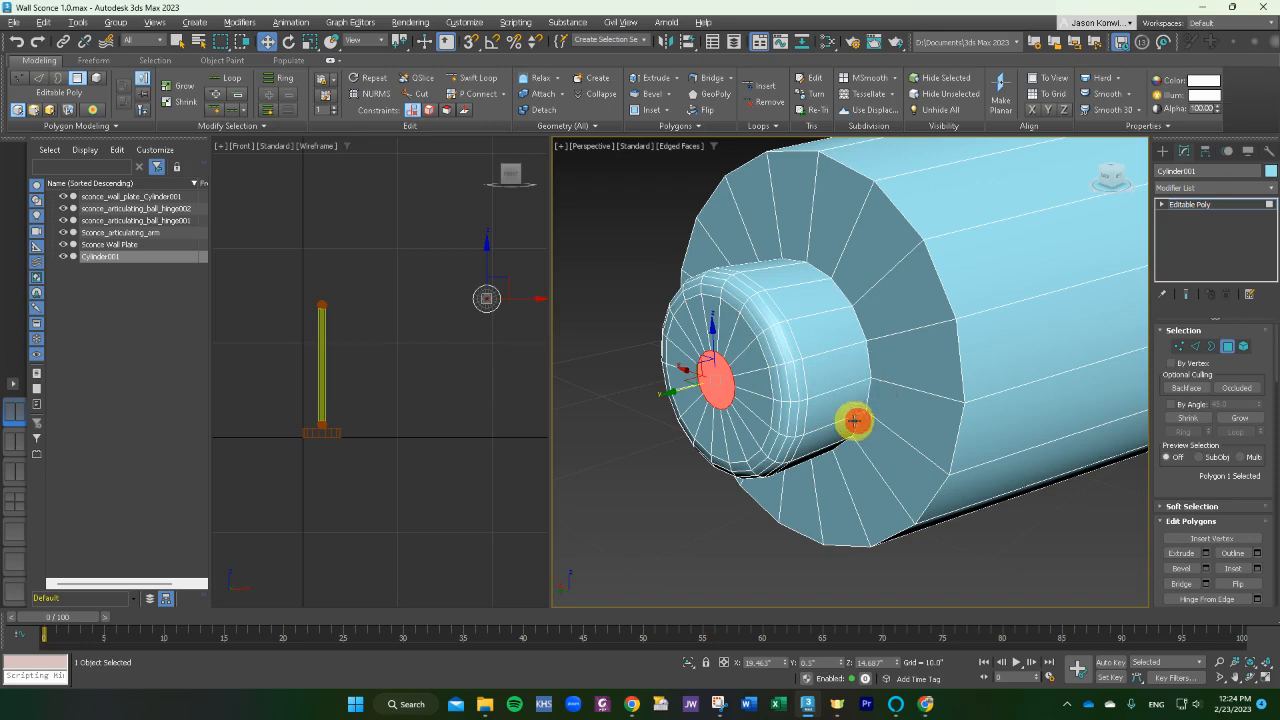
Extrude the small inset polygon at the neck's end by 0.5" to form a thin stem
click(679, 82)
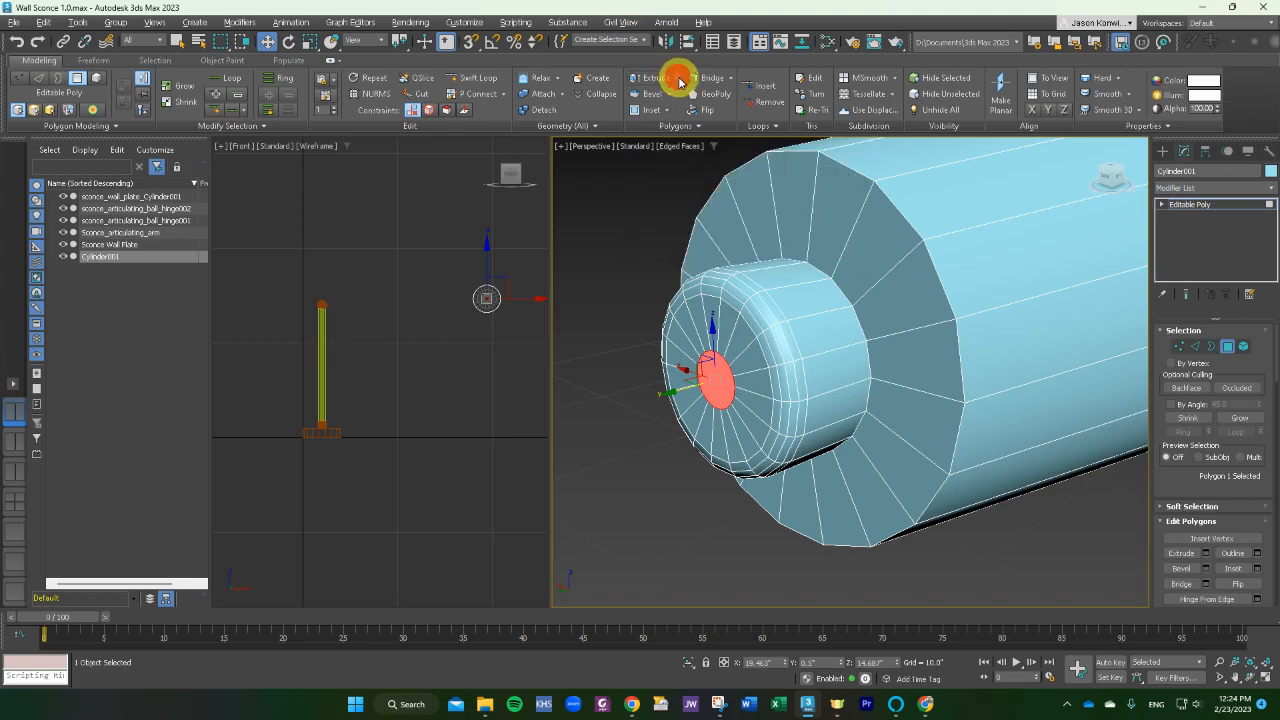
click(679, 96)
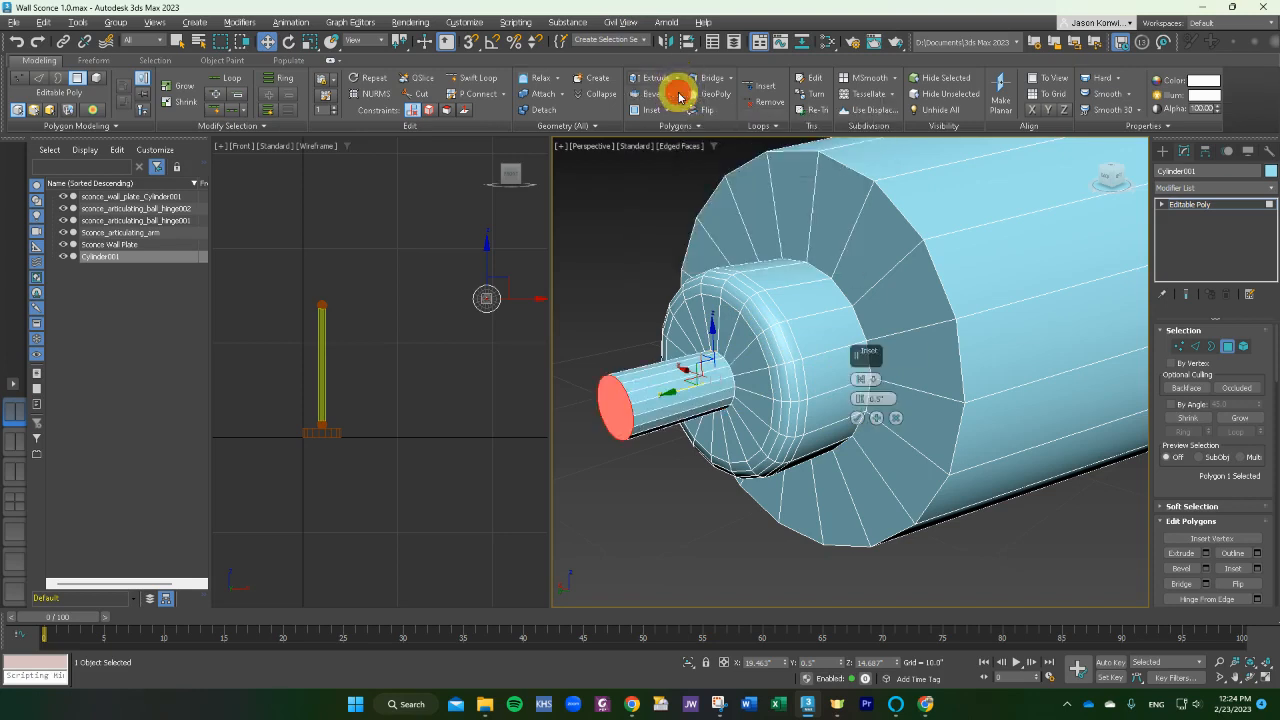
click(858, 419)
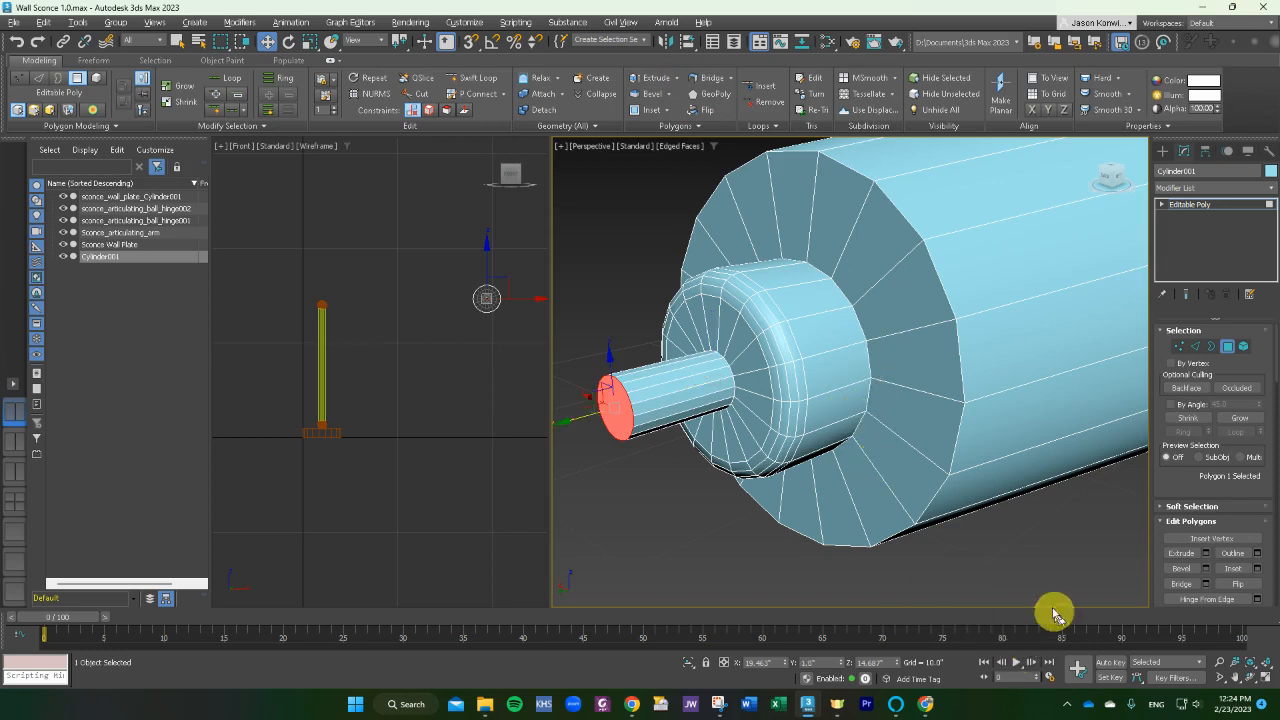
Select a long side polygon of the shade, compare the model with the lamp photo in Chrome, and return to 3ds Max
scroll(1036, 578, down, 3)
scroll(1036, 578, down, 2)
scroll(1034, 540, up, 2)
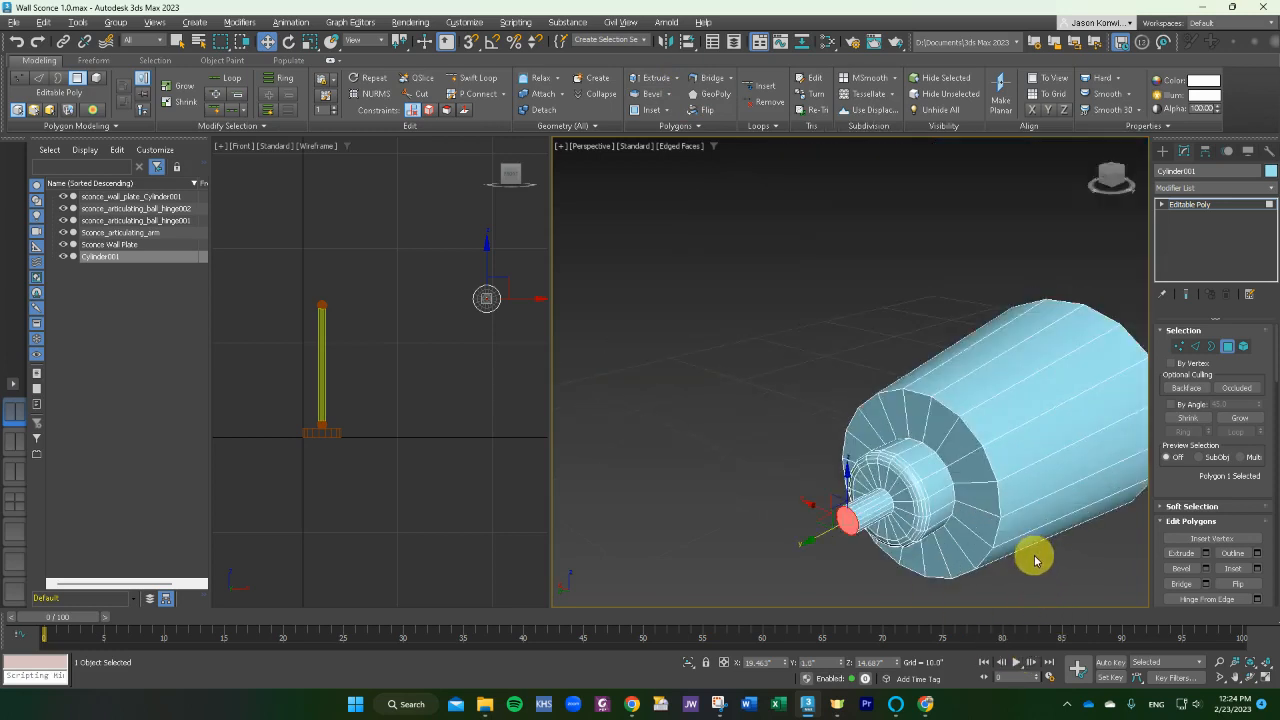
middle_drag(1035, 561, 923, 523)
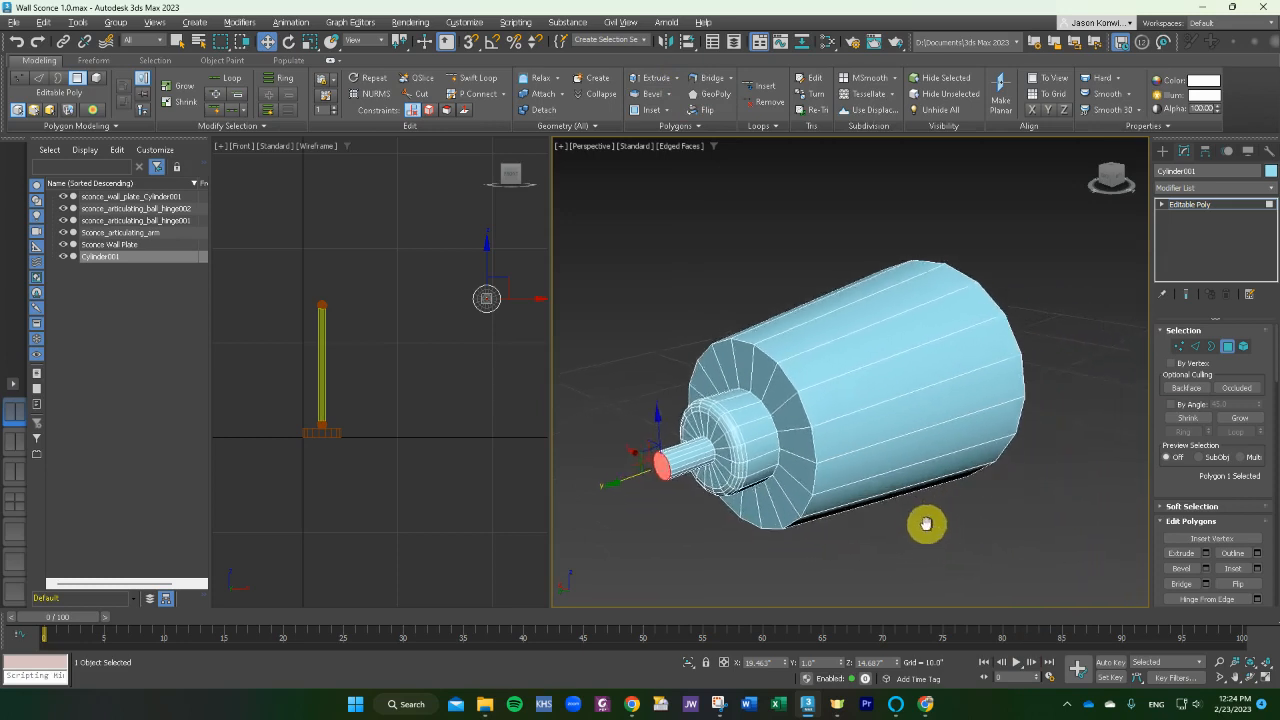
click(948, 360)
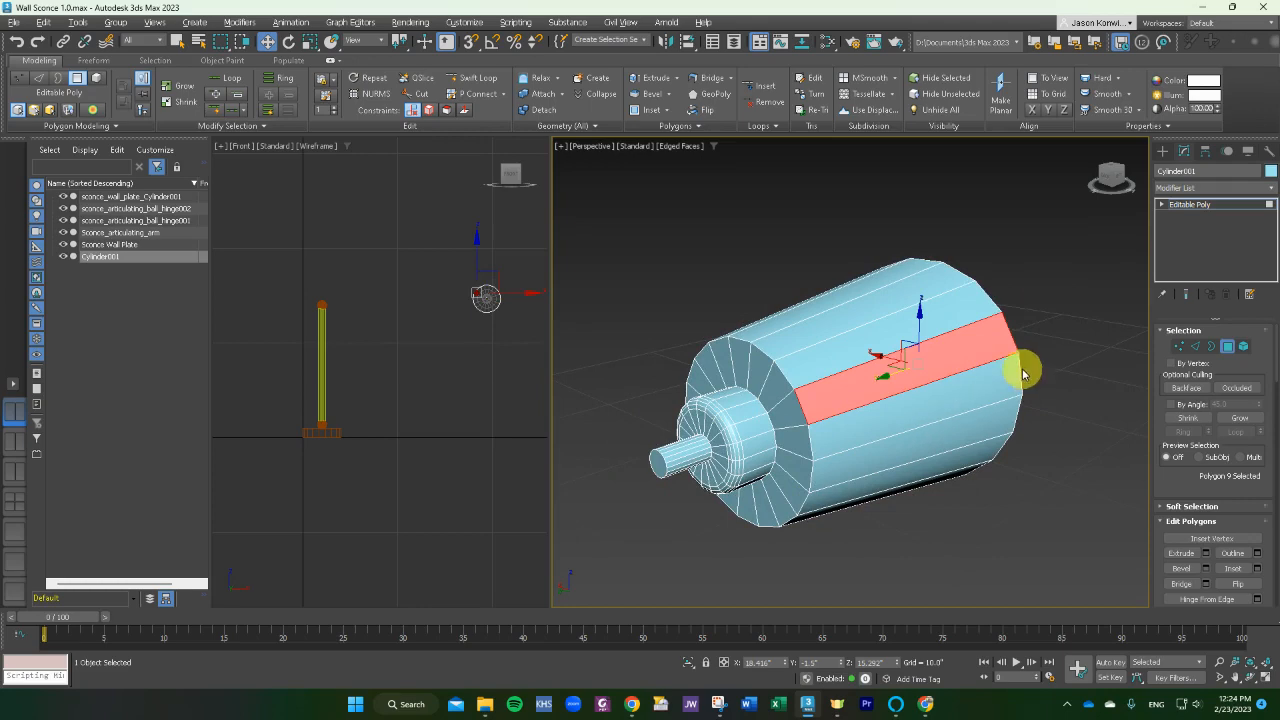
key(alt+Tab)
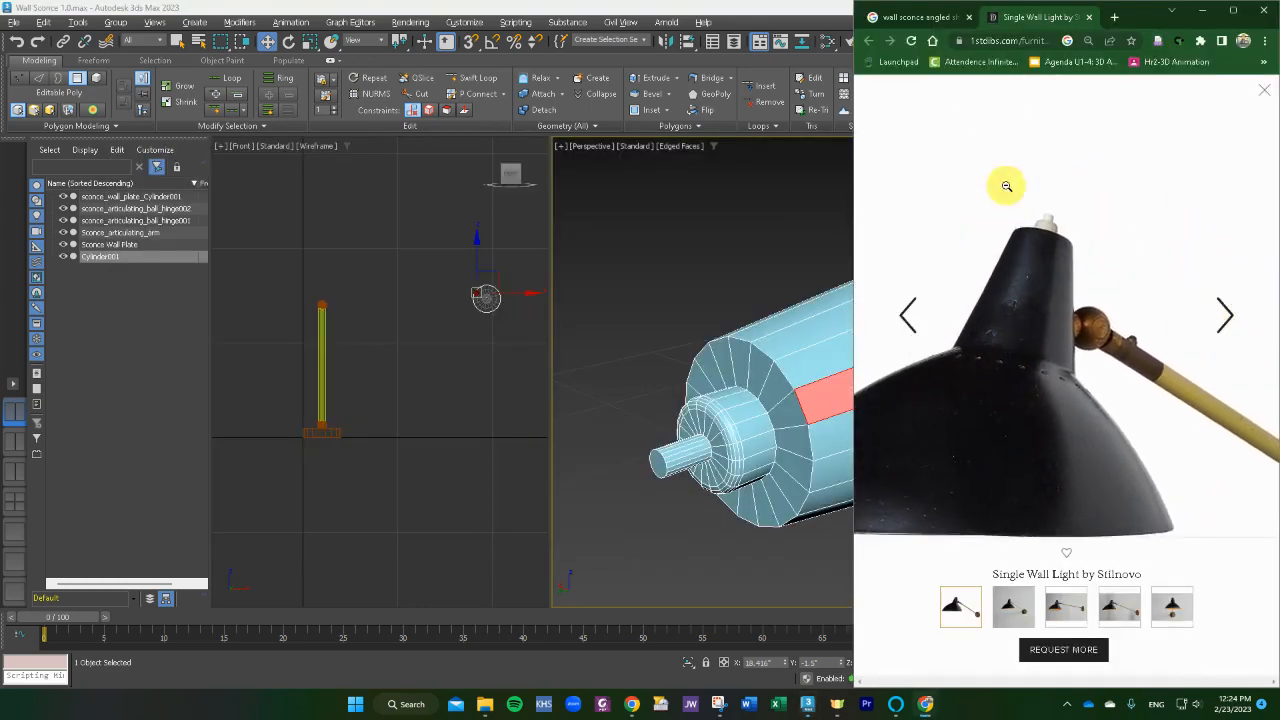
key(alt+Tab)
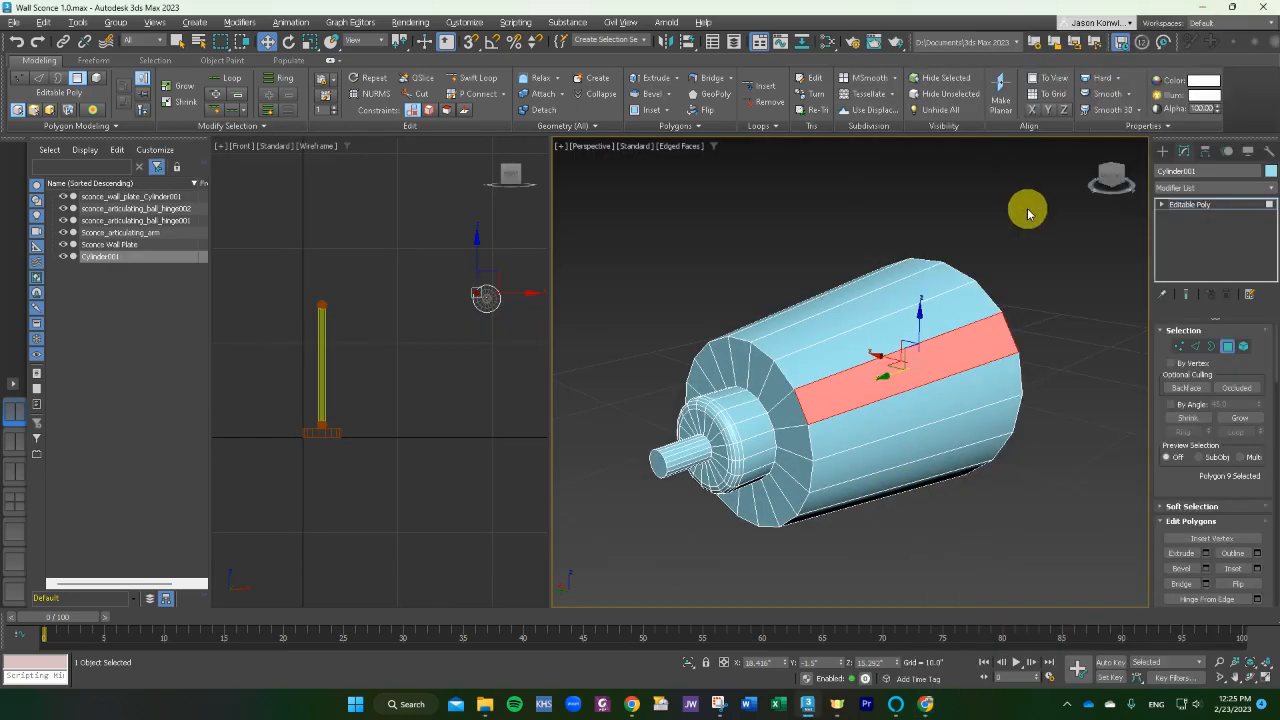
Set the shade cylinder's object color to black and clear the polygon selection
click(1270, 172)
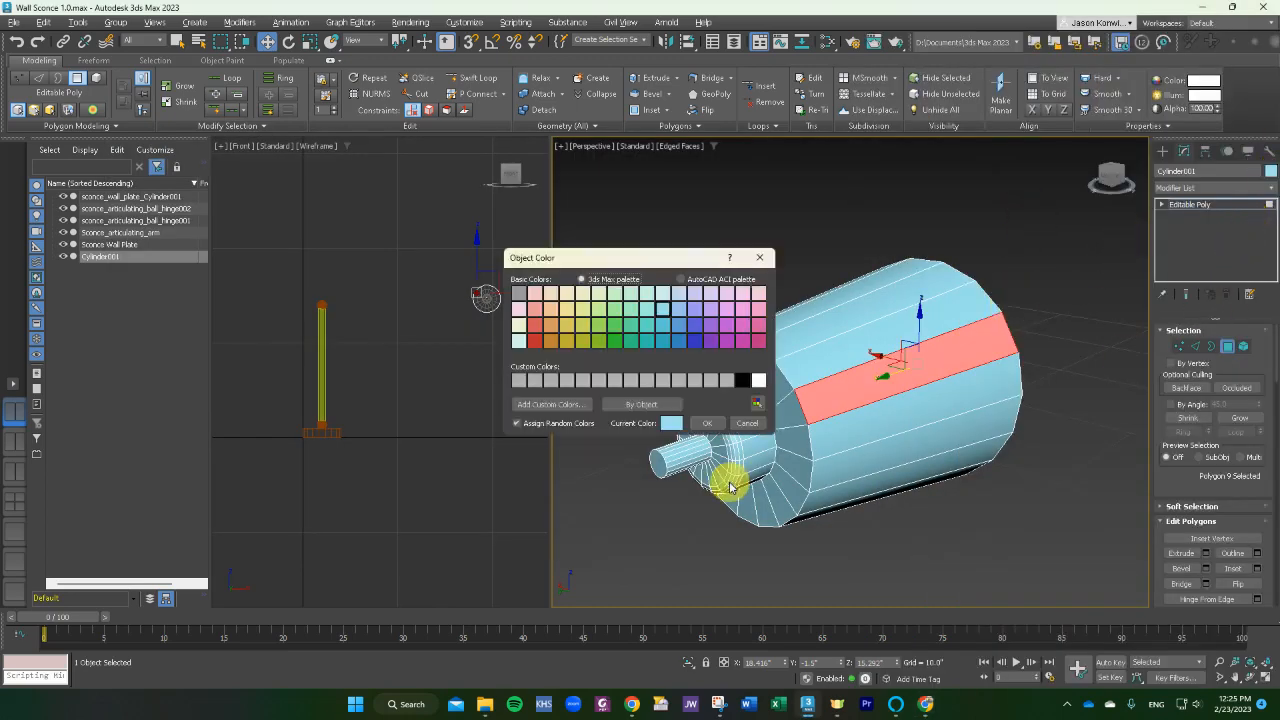
click(741, 382)
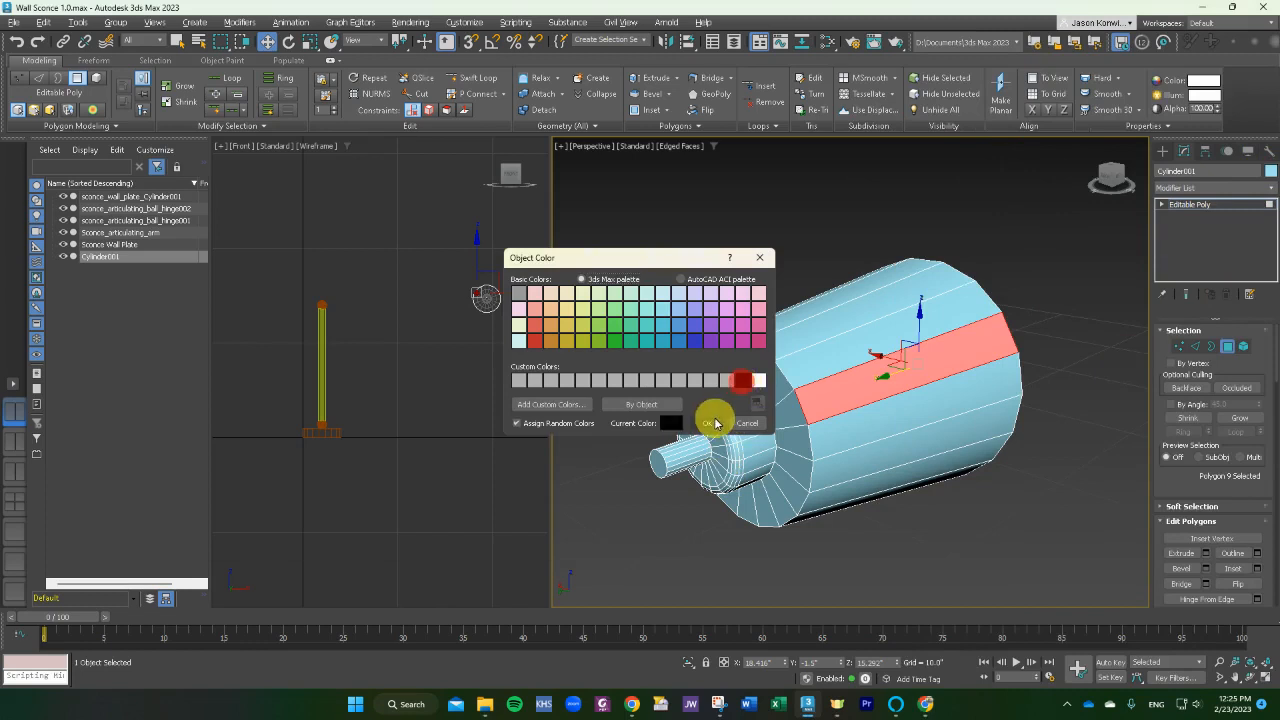
click(707, 423)
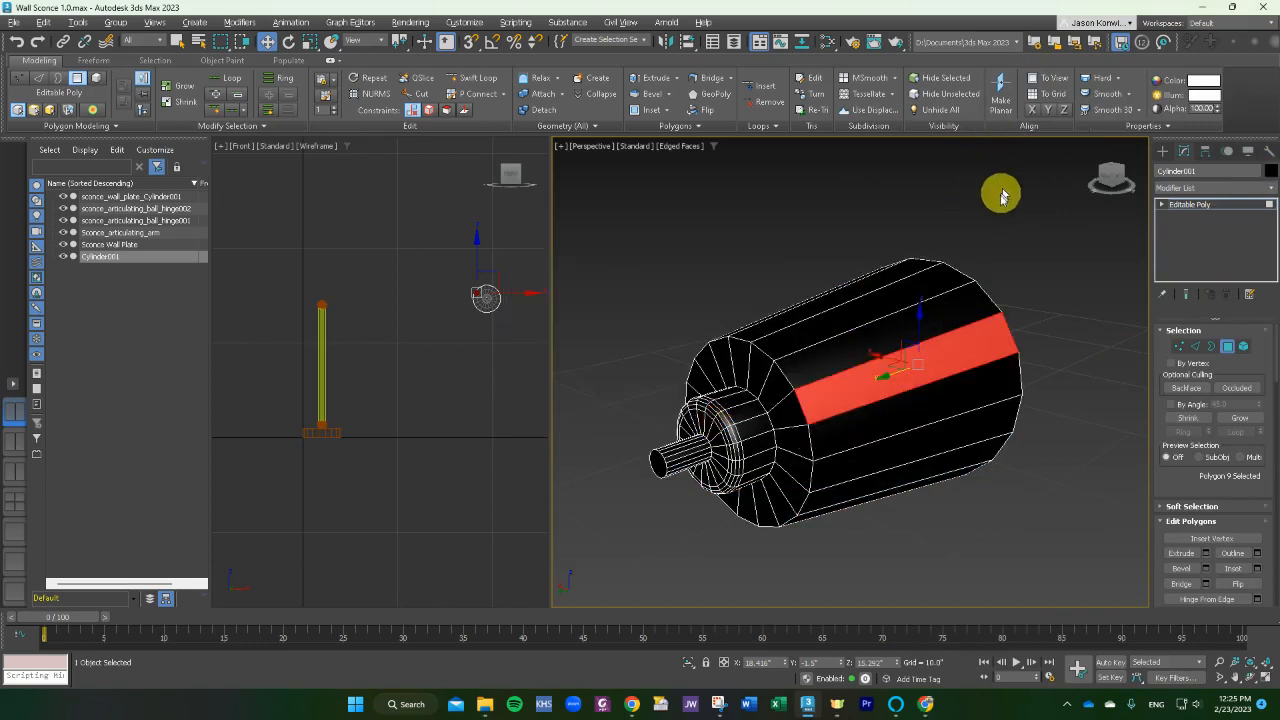
click(997, 220)
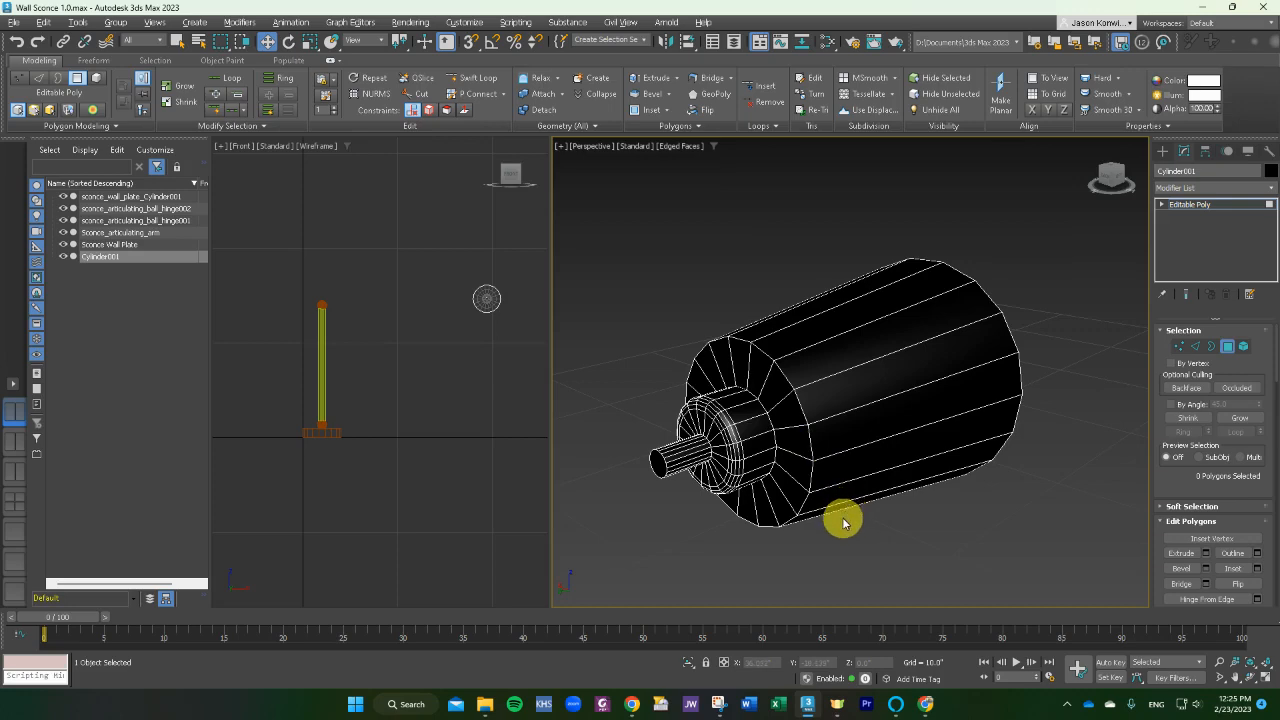
alt+middle_drag(843, 522, 797, 522)
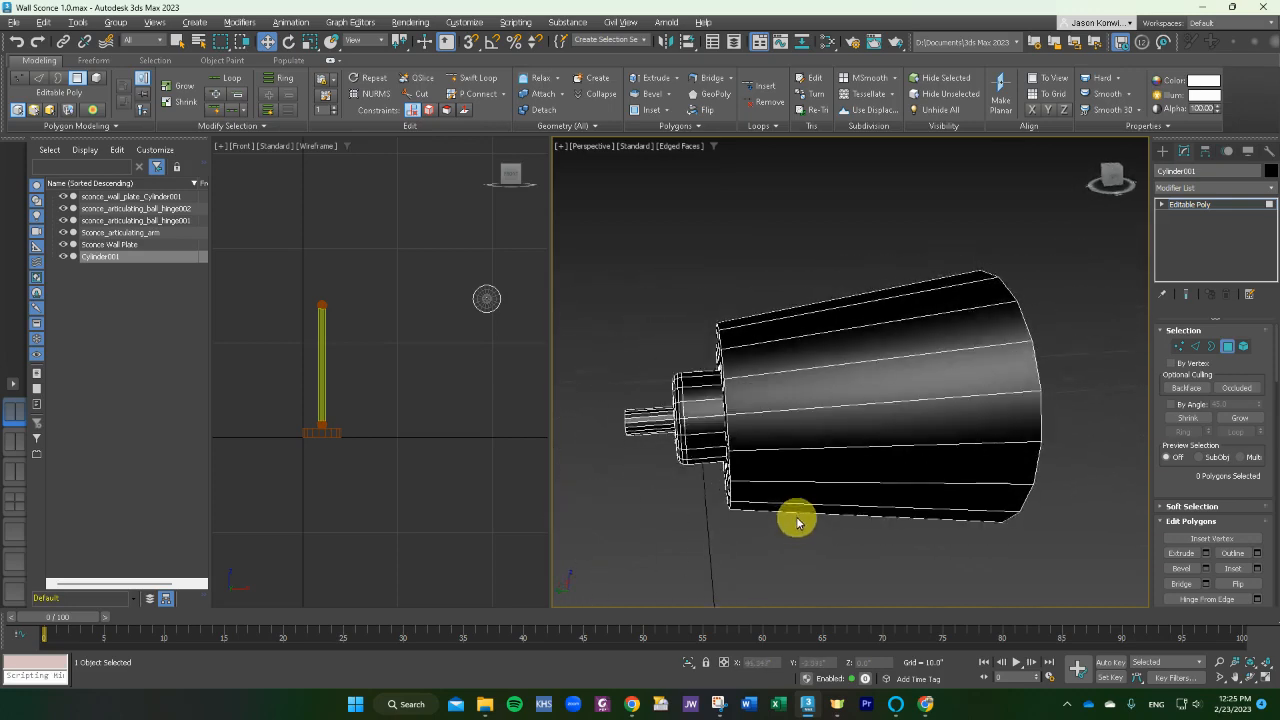